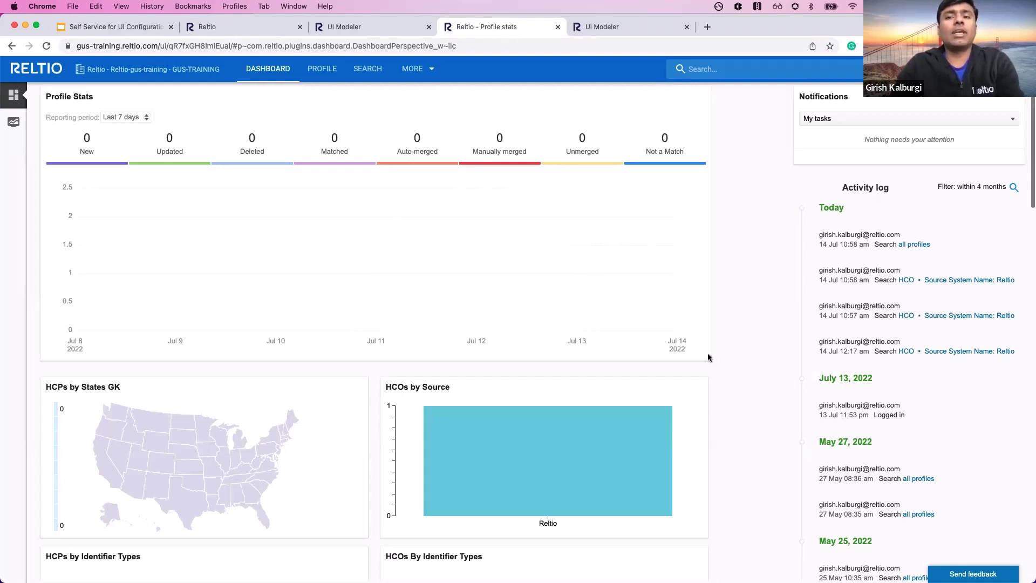
Enable the New view for the Dashboard feature in the view preferences and save the change.
scroll(703, 348, down, 1)
scroll(702, 345, up, 1)
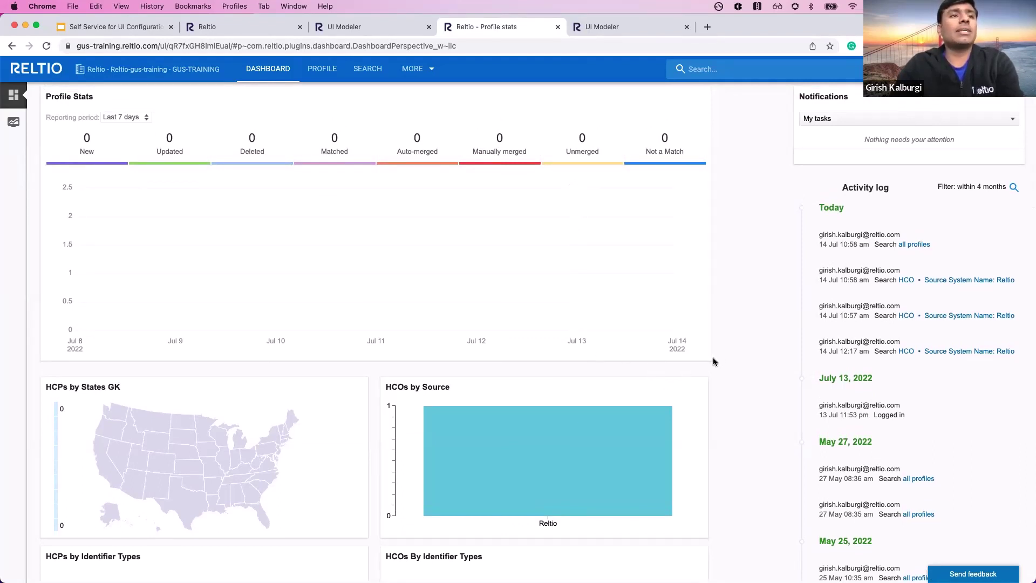
scroll(713, 362, down, 6)
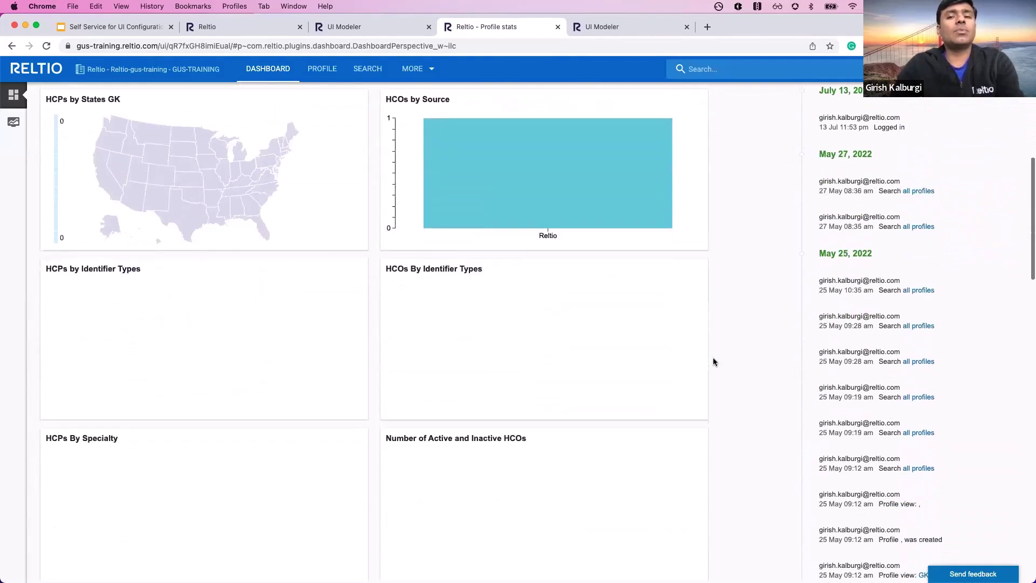
scroll(713, 362, up, 6)
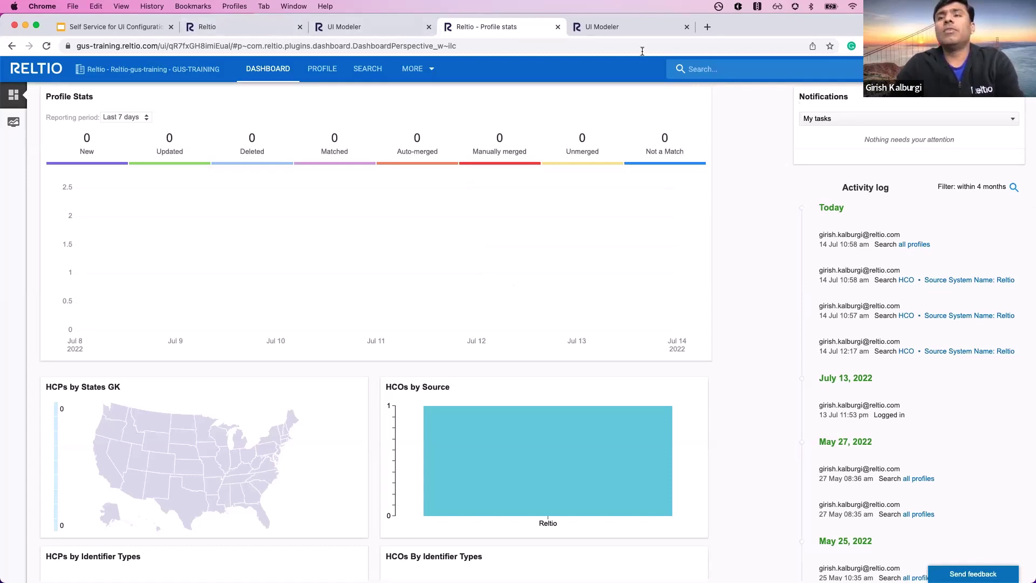
click(1016, 69)
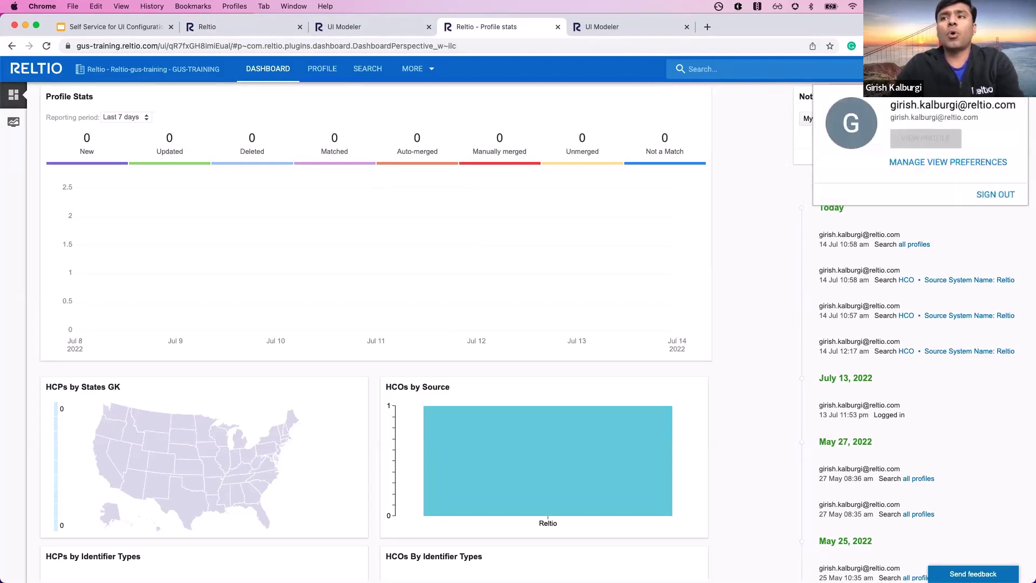
click(926, 163)
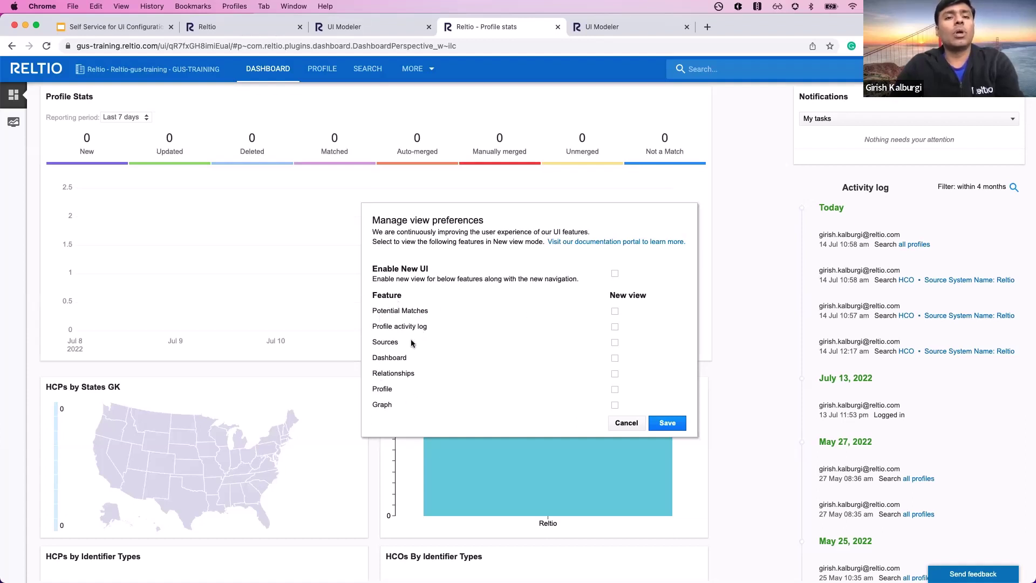
click(615, 358)
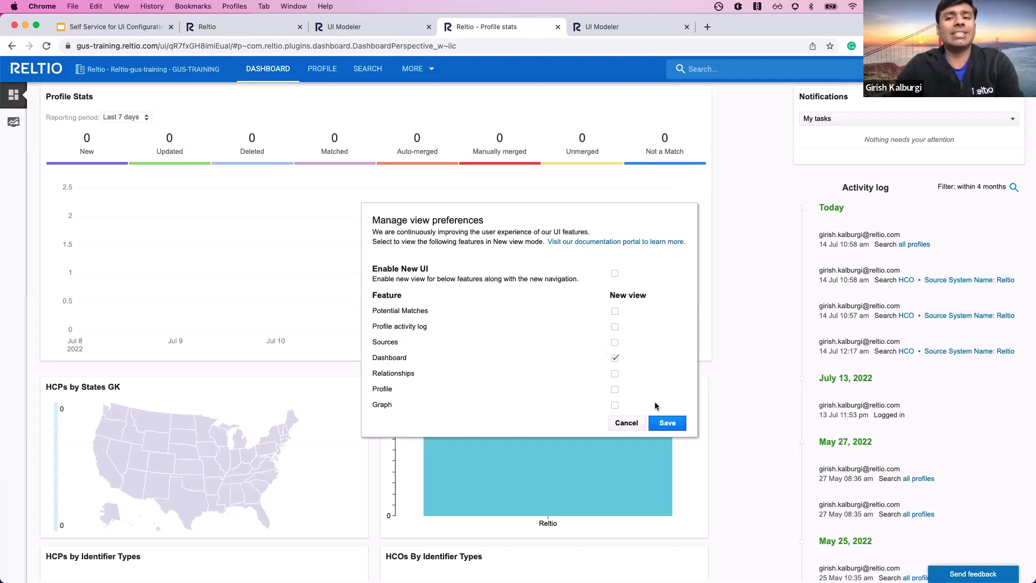
click(670, 429)
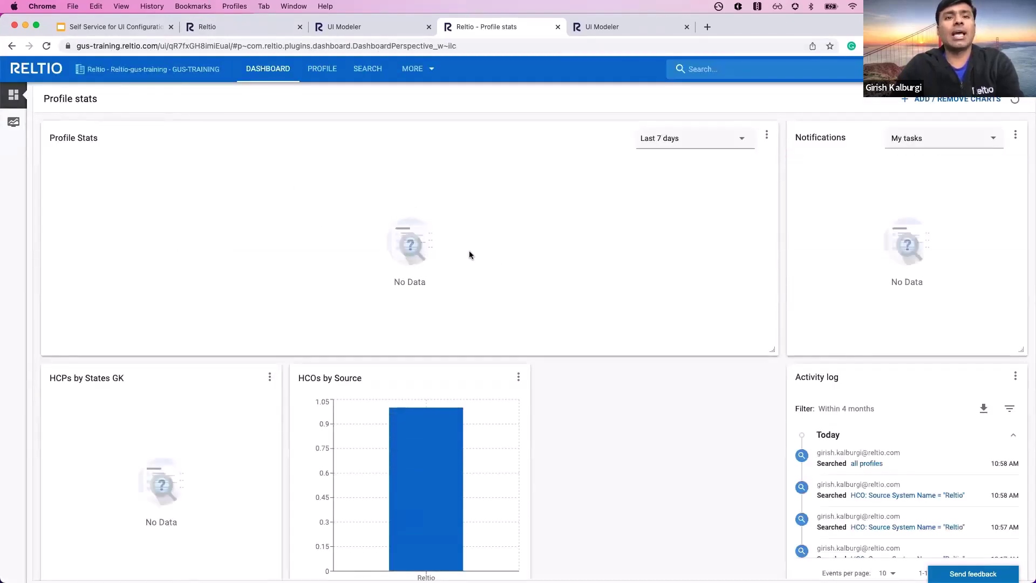
Turn off the New view for the Dashboard feature in the view preferences and save.
scroll(468, 250, down, 1)
scroll(468, 255, up, 1)
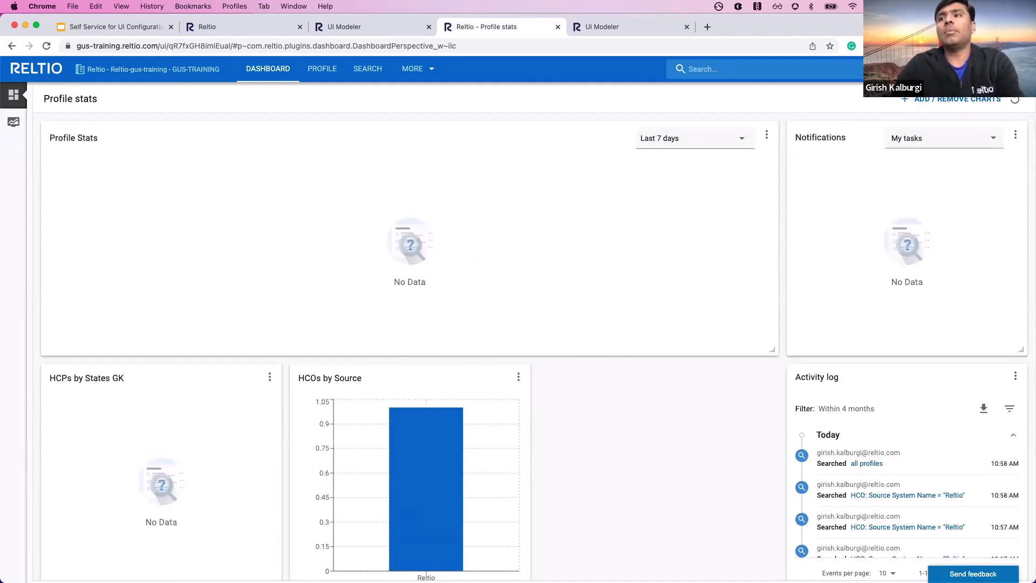
click(1013, 68)
click(965, 163)
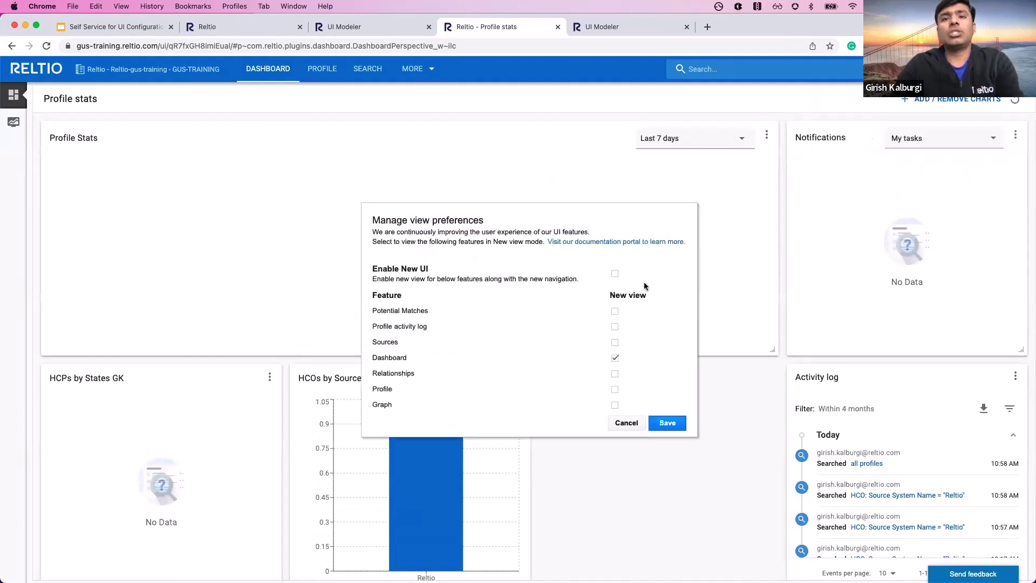
click(615, 357)
click(667, 422)
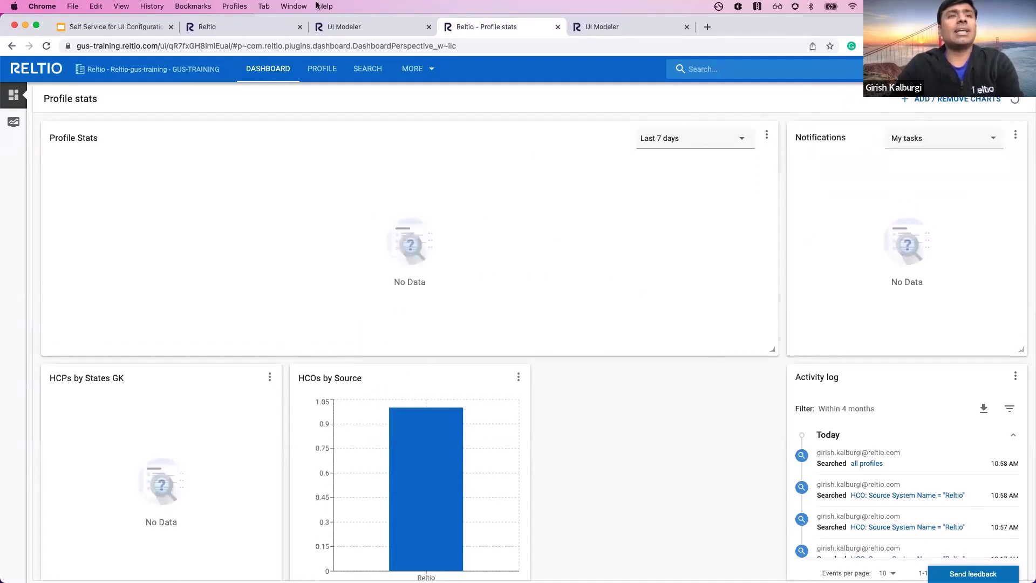
Switch to the TEST-USG tenant's dashboard and make the Profile Stats chart slightly shorter.
click(218, 25)
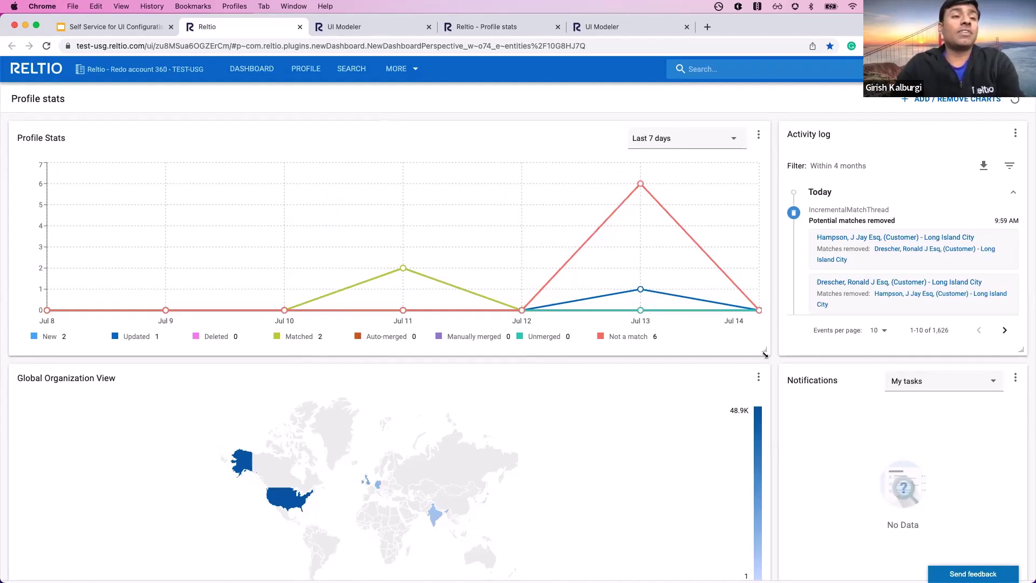
drag(765, 354, 763, 331)
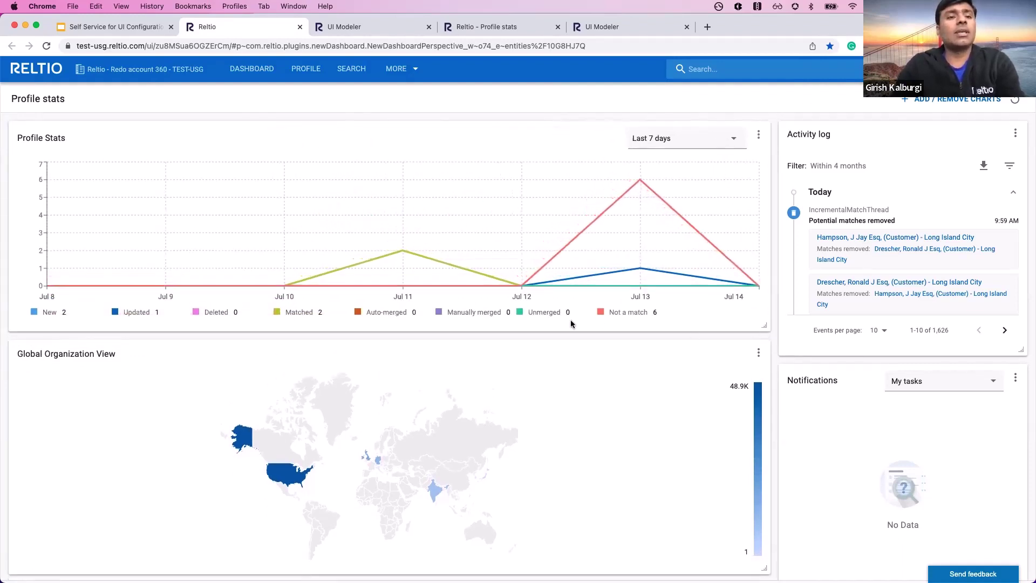
scroll(572, 322, down, 1)
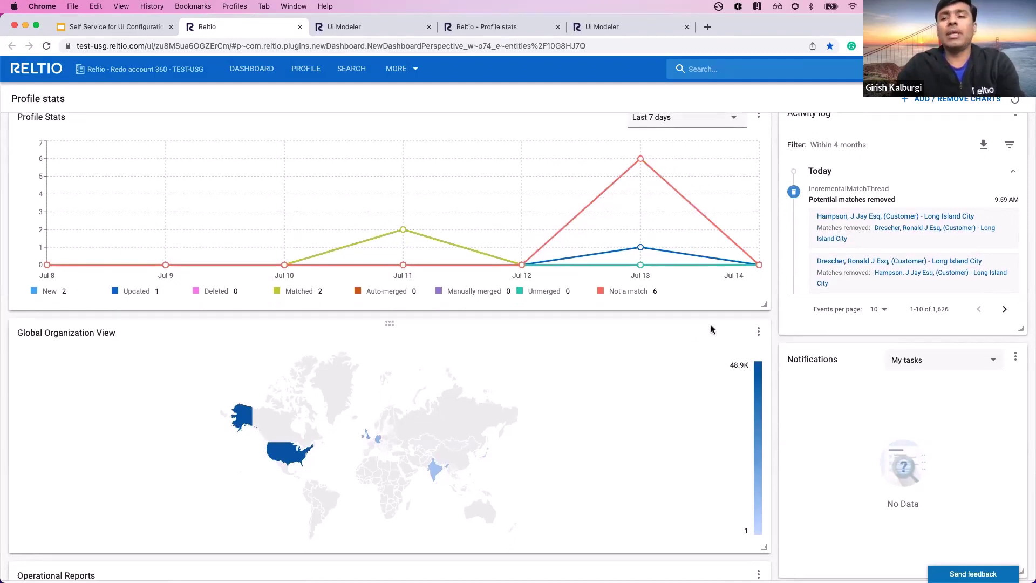
scroll(718, 319, up, 1)
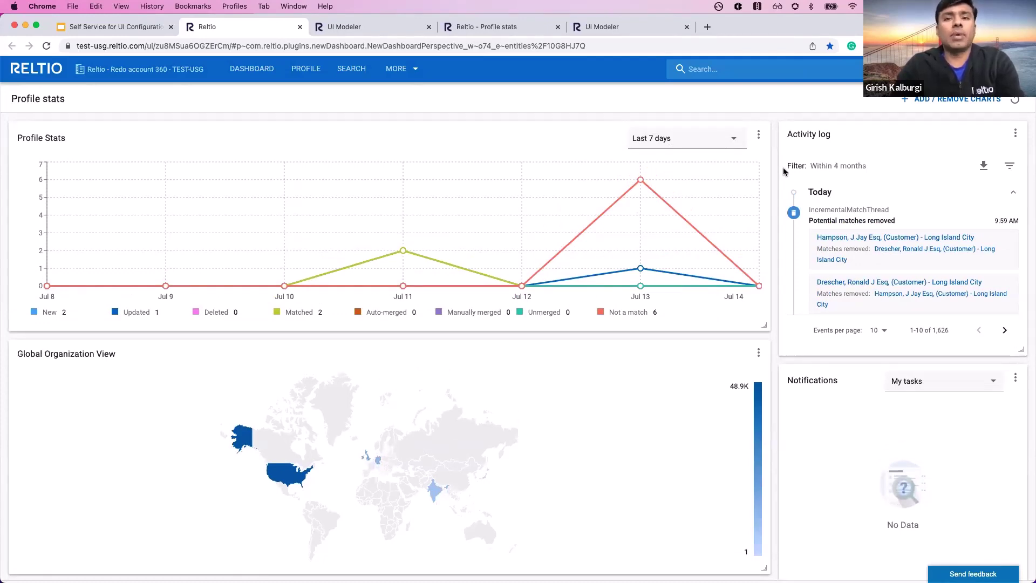
mouse_move(645, 240)
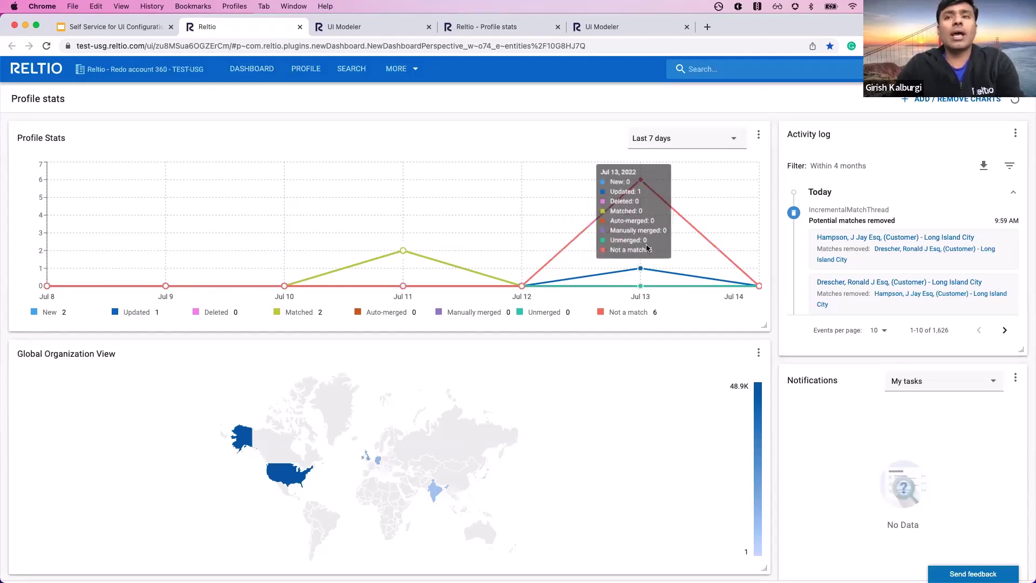
mouse_move(506, 225)
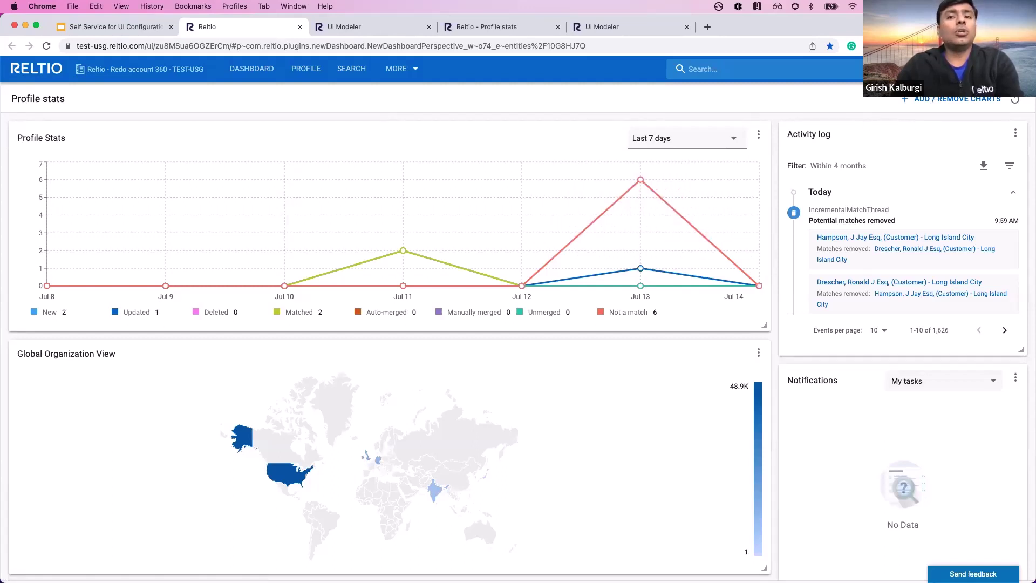
Open the Console application from the TEST-USG tenant and launch its UI Modeler.
click(996, 69)
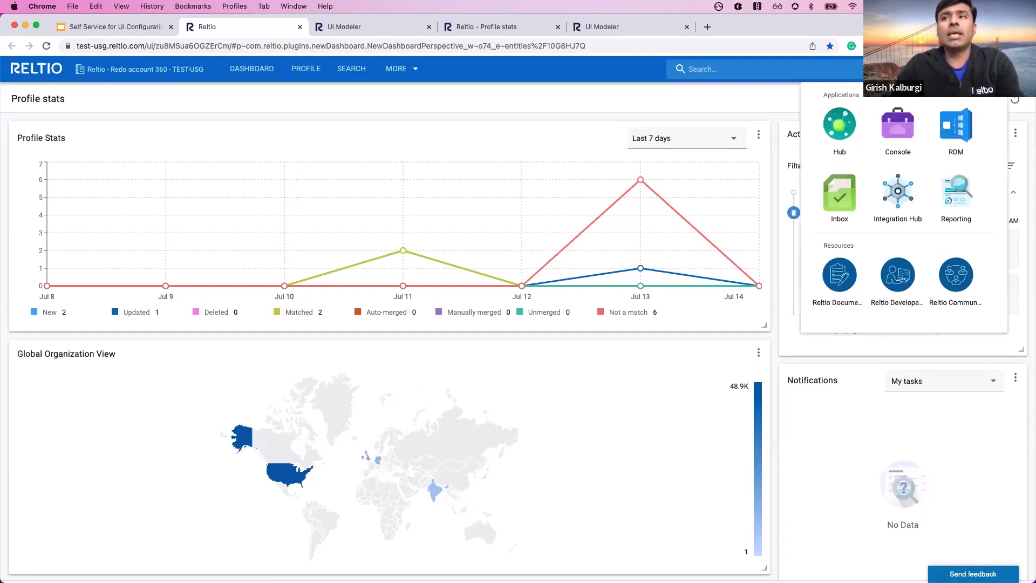
click(898, 132)
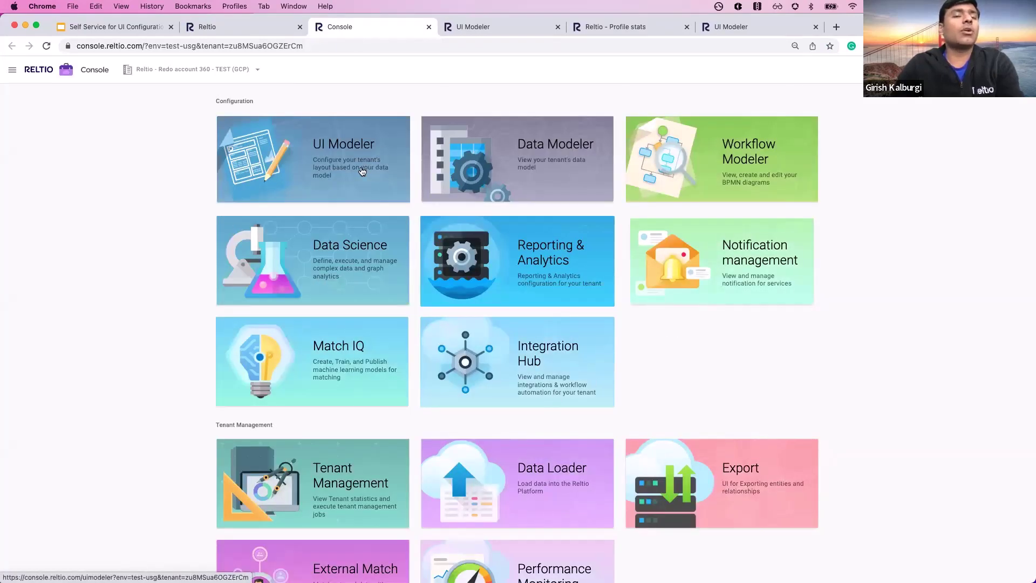
click(362, 171)
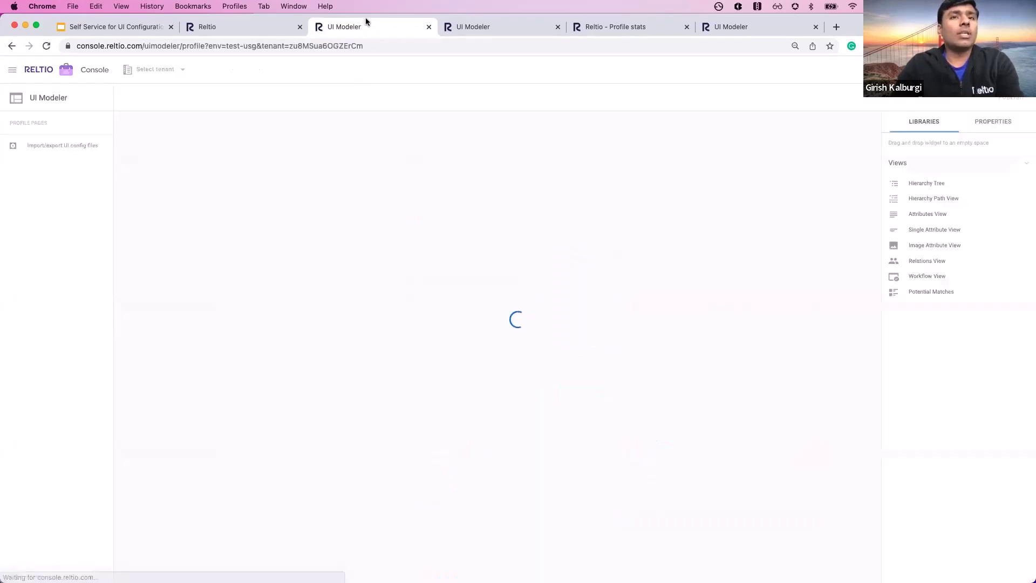
View the Profile statistic dashboard page in the already open UI Modeler and look over its chart layout.
click(505, 26)
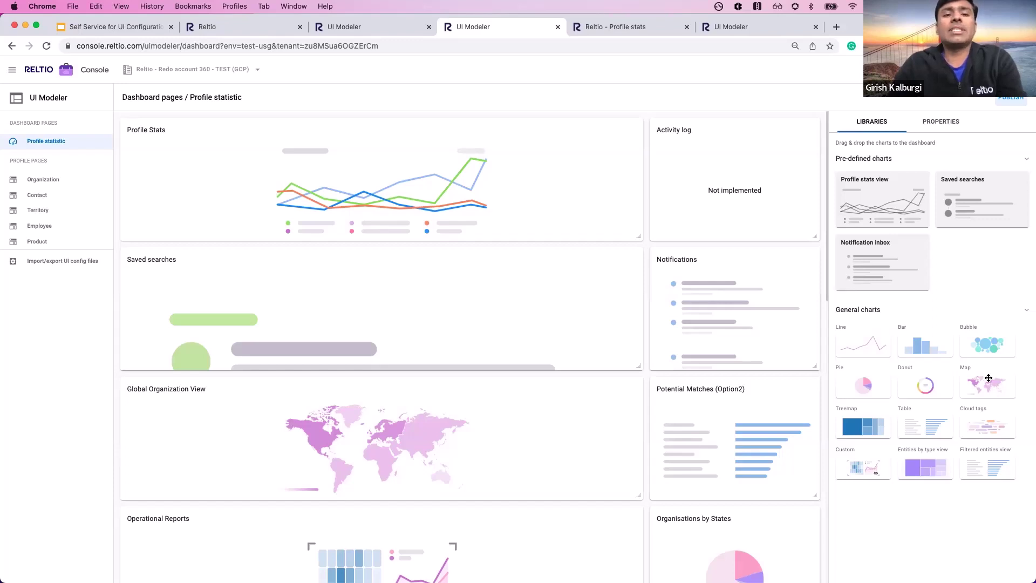
scroll(583, 418, down, 2)
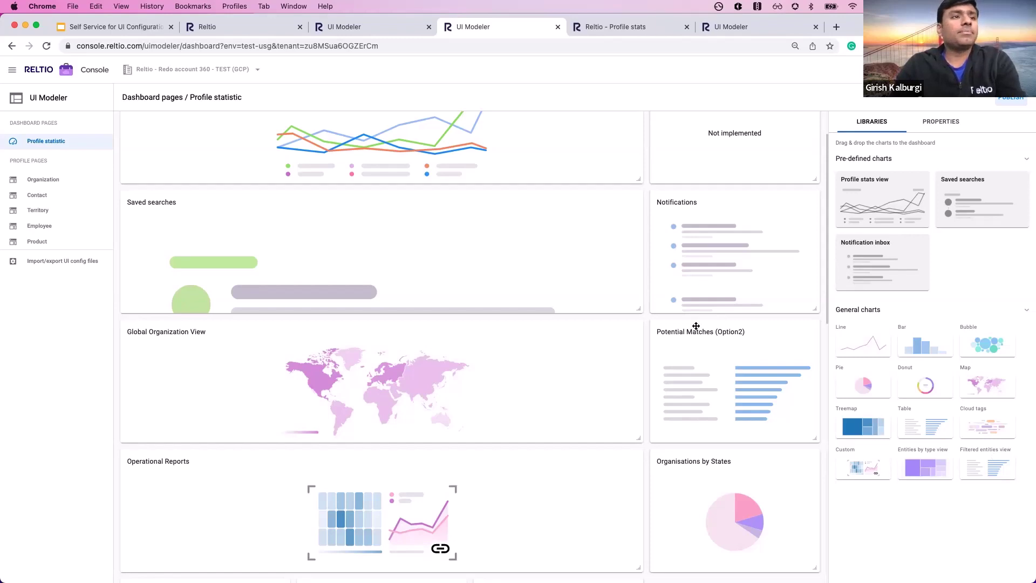
scroll(531, 233, up, 1)
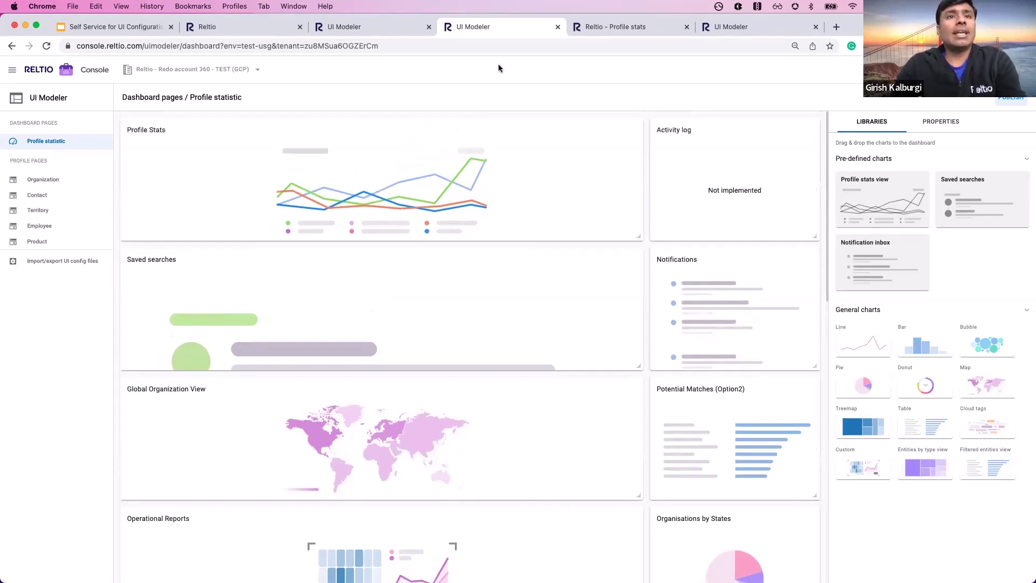
Return to the TEST-USG tenant's dashboard and refresh the USA Organization View chart.
click(235, 33)
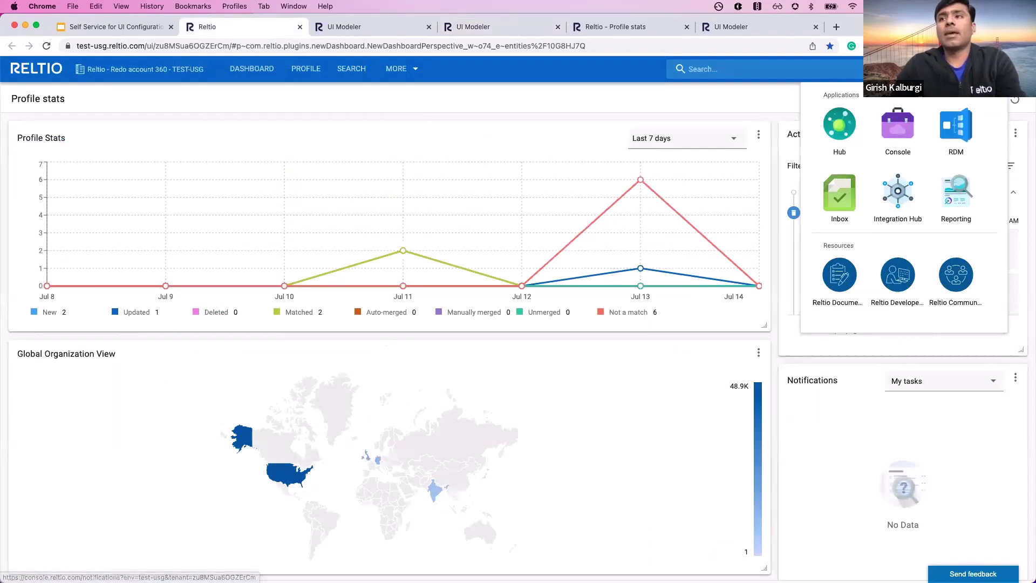
click(611, 176)
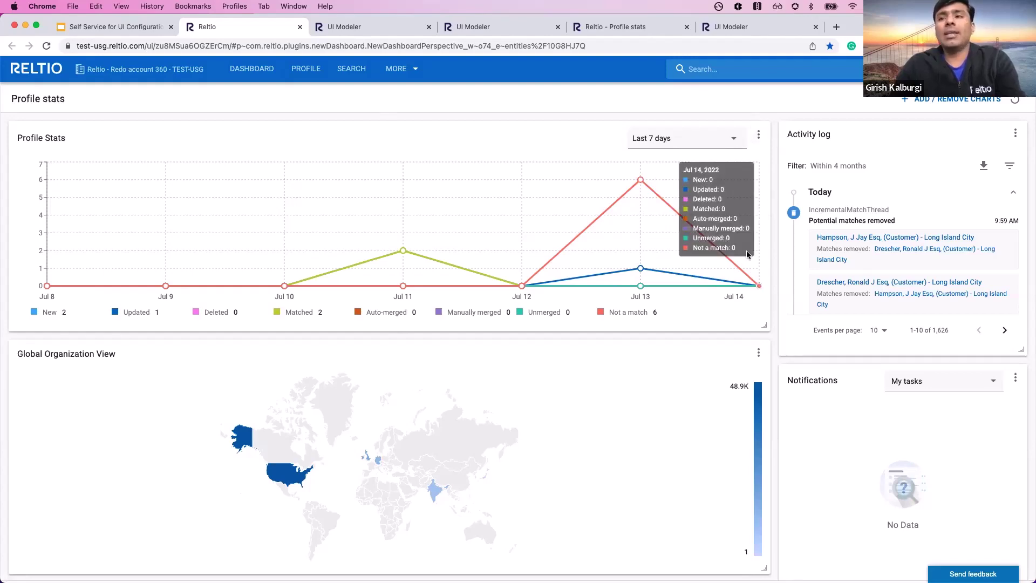
scroll(671, 339, down, 3)
scroll(671, 343, down, 5)
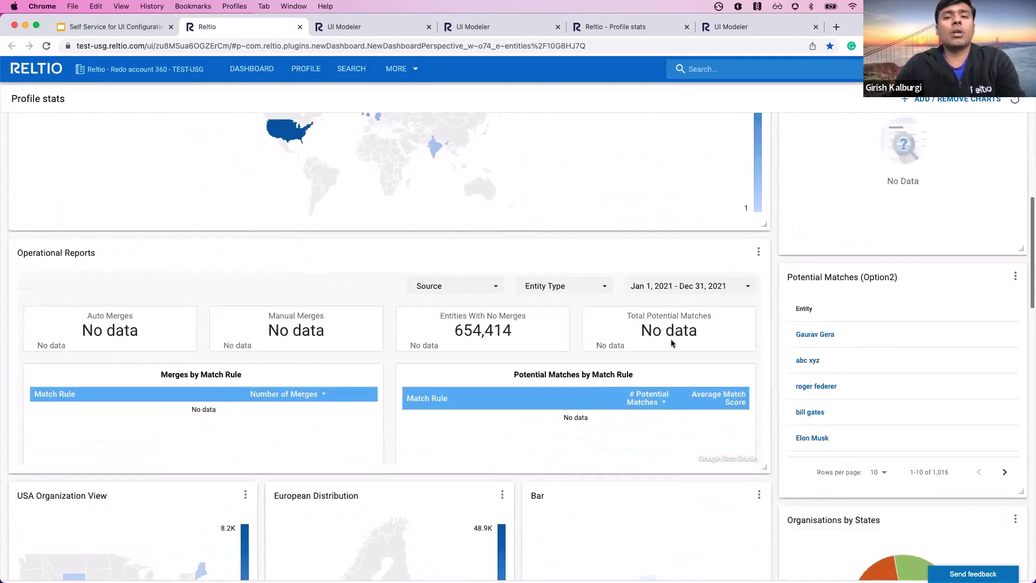
scroll(671, 340, down, 6)
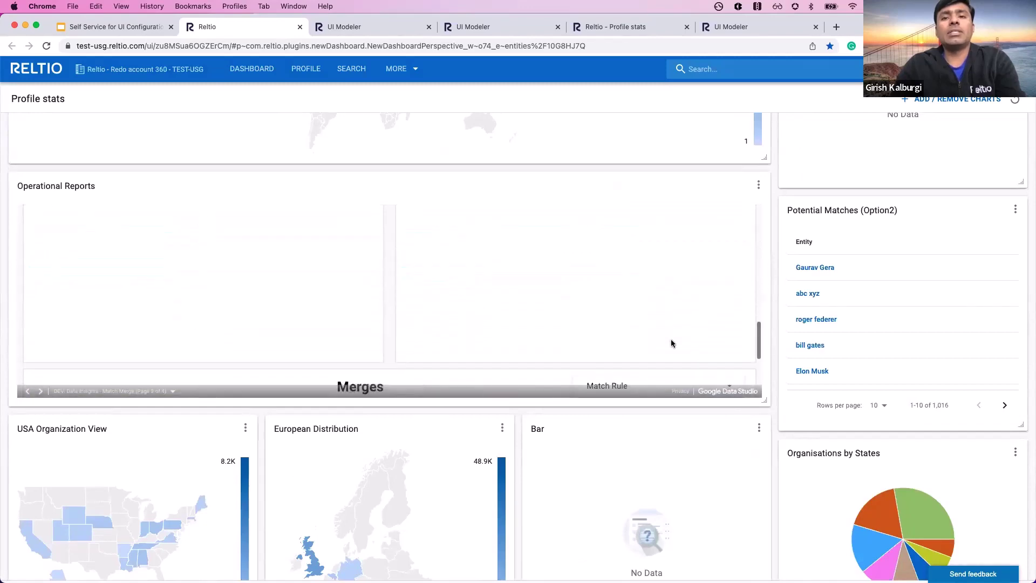
scroll(671, 343, down, 1)
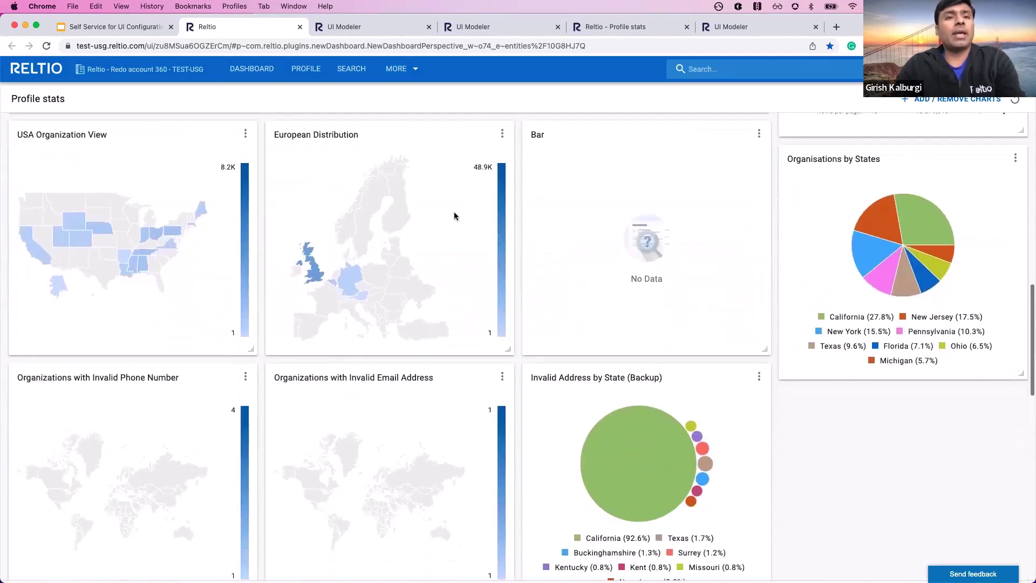
click(248, 134)
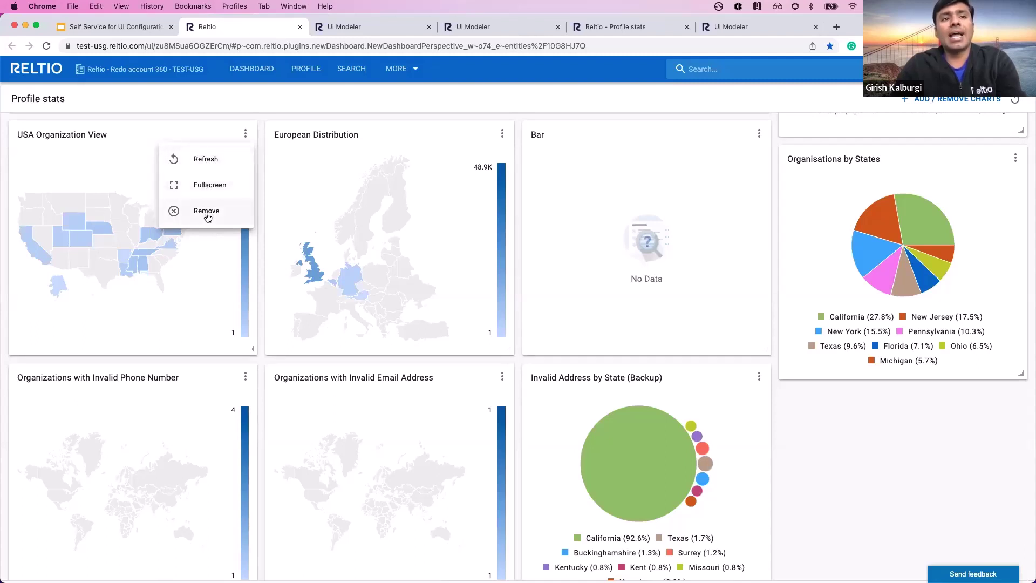
click(206, 161)
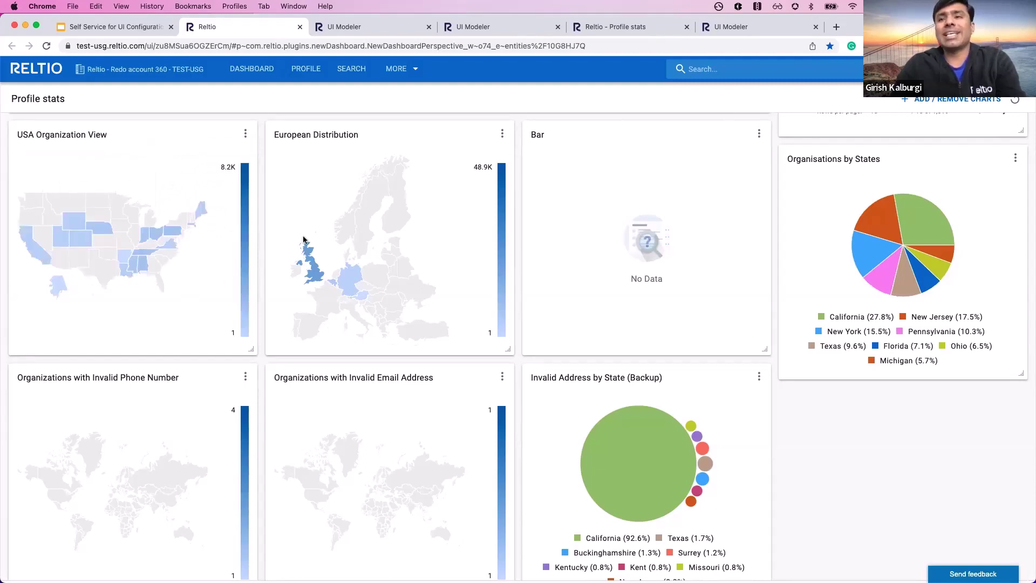
Check the European Distribution chart's options without applying any, and review the other charts on the dashboard.
scroll(610, 231, up, 1)
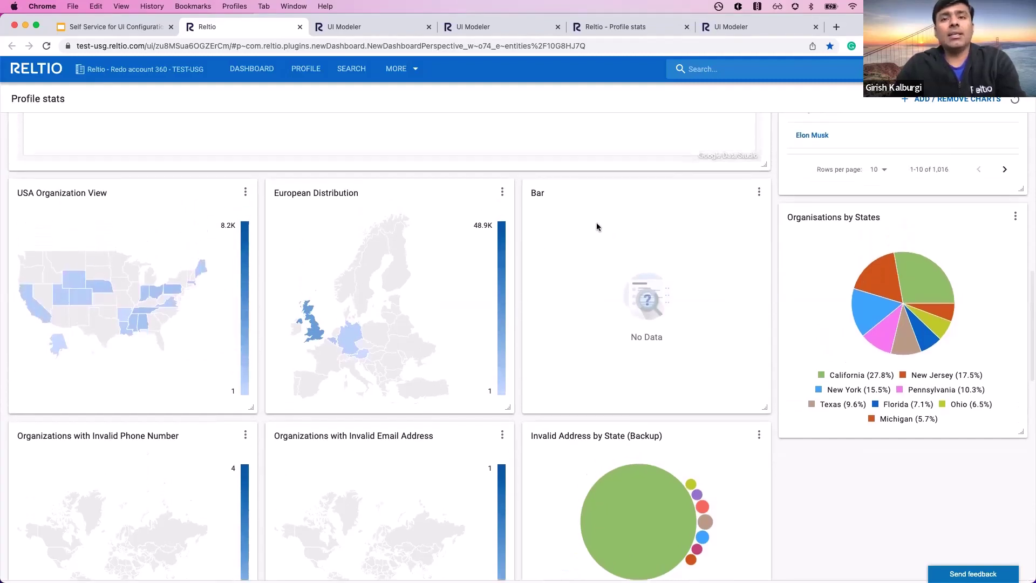
click(502, 193)
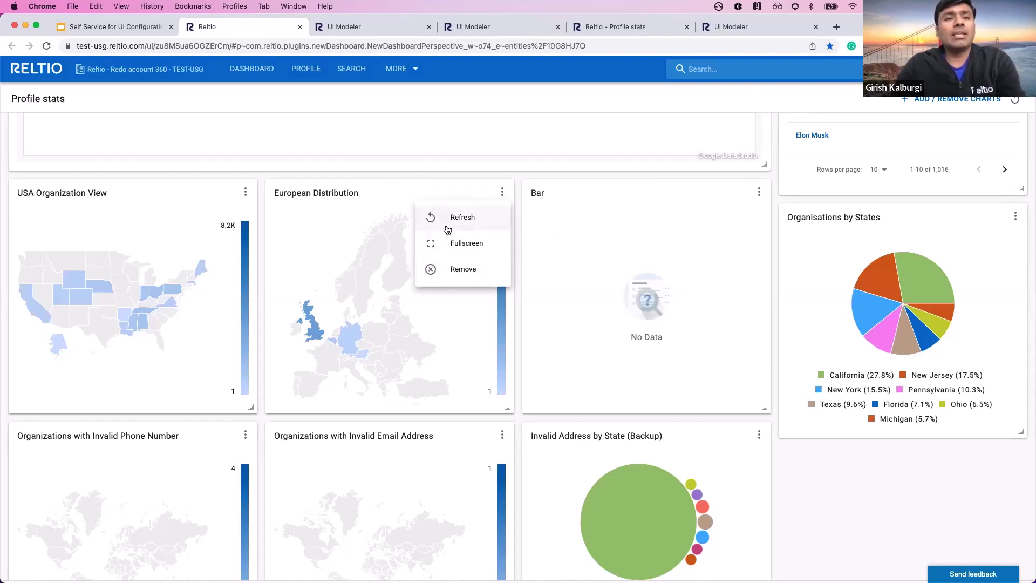
click(378, 279)
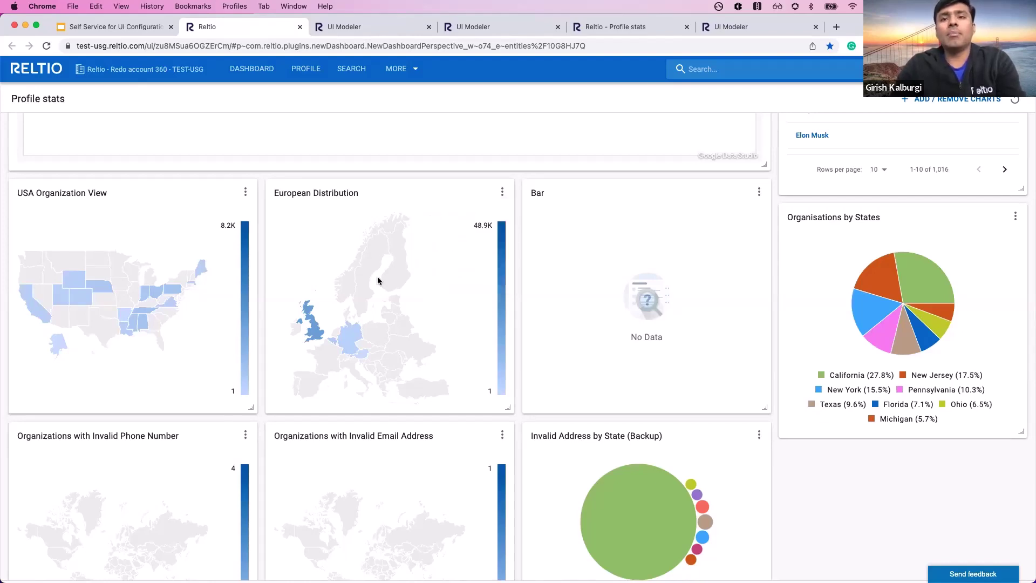
scroll(377, 276, up, 5)
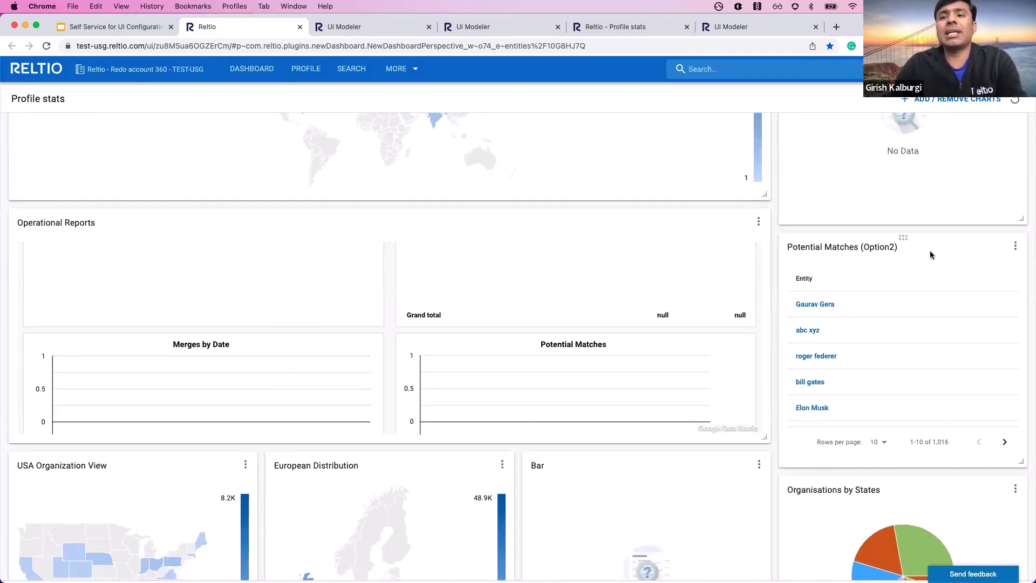
scroll(697, 259, up, 6)
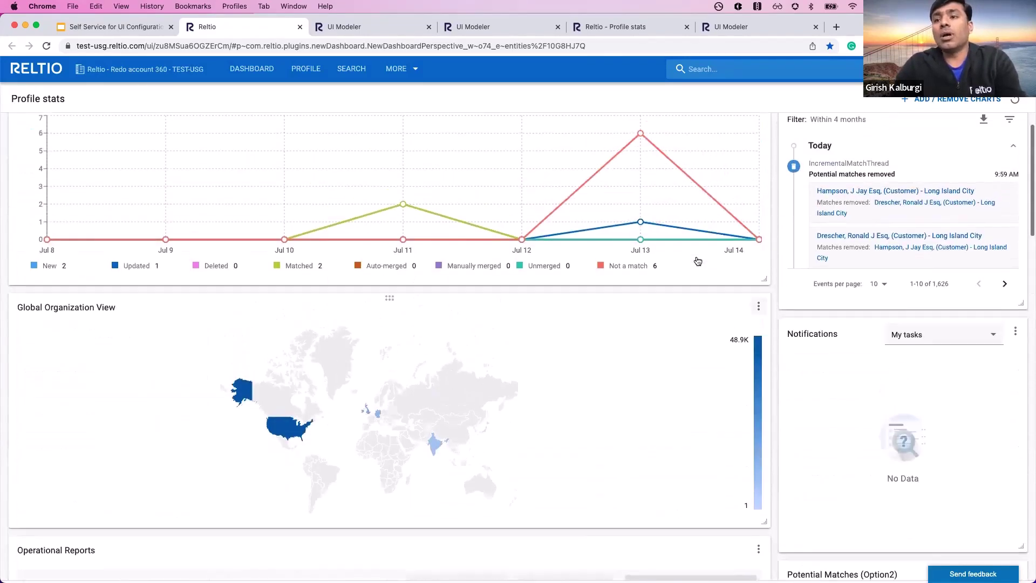
scroll(697, 261, down, 3)
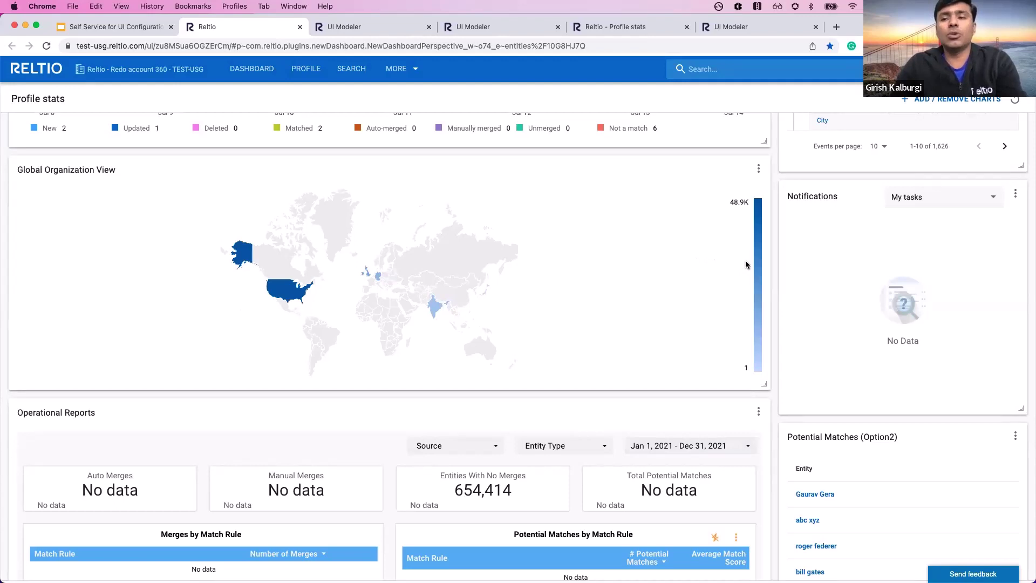
Remove the Potential Matches (Option2) chart and the Organisations by States chart from the dashboard.
click(1015, 438)
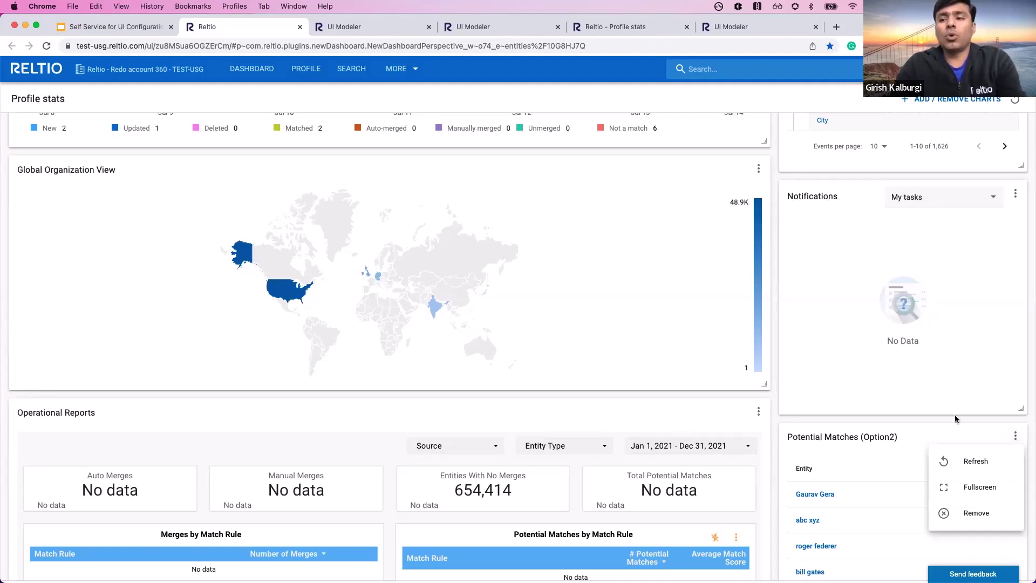
click(969, 515)
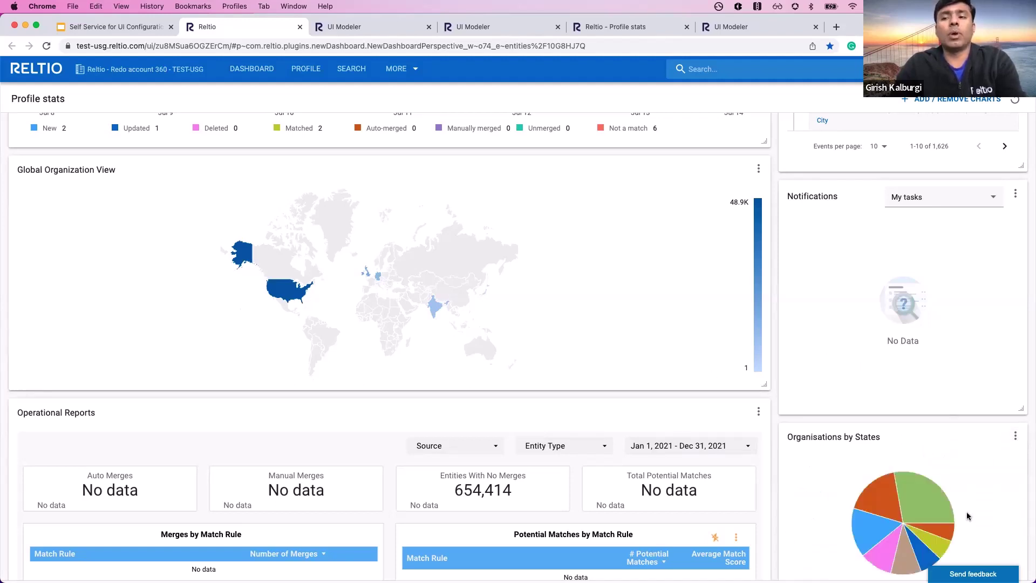
scroll(864, 457, down, 3)
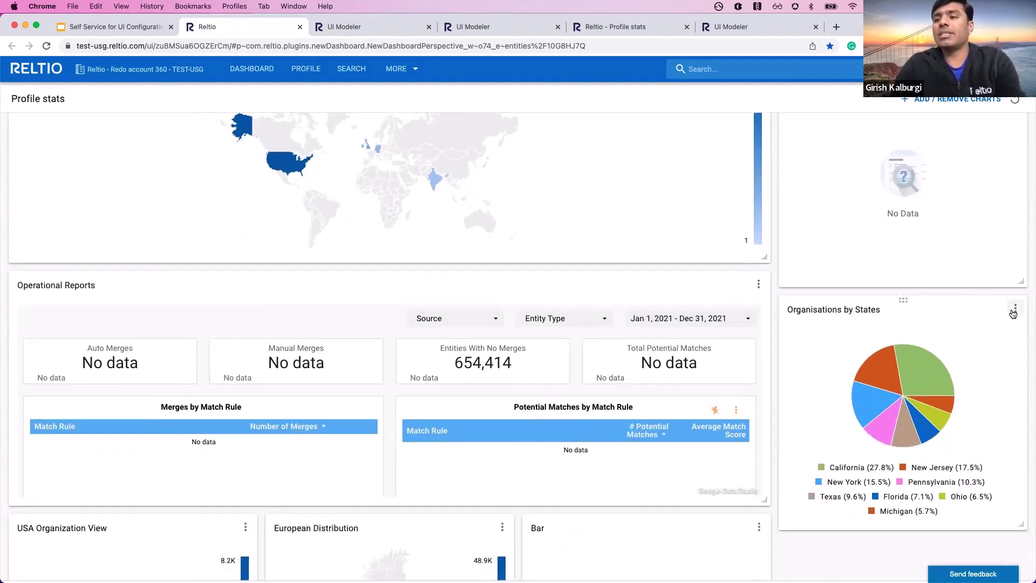
click(1014, 311)
click(976, 385)
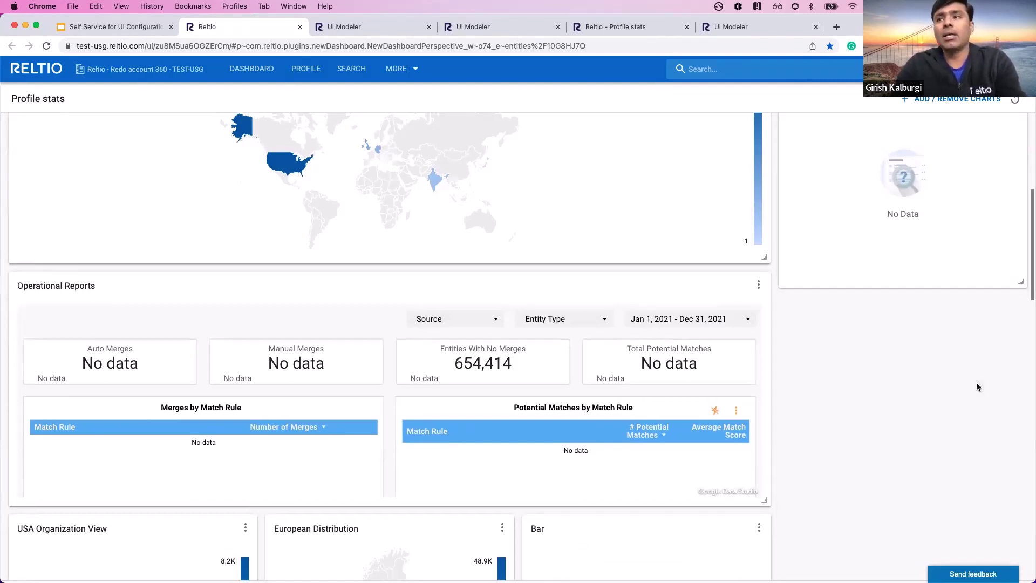
Open the dashboard's list for adding or removing charts and compare it with the Profile statistic page in the UI Modeler.
scroll(978, 386, up, 3)
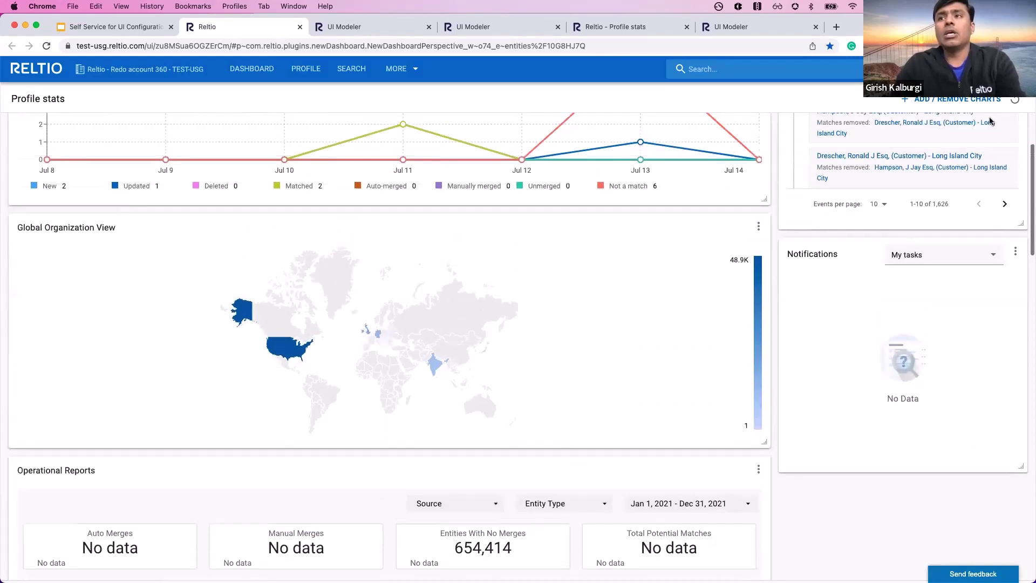
click(956, 101)
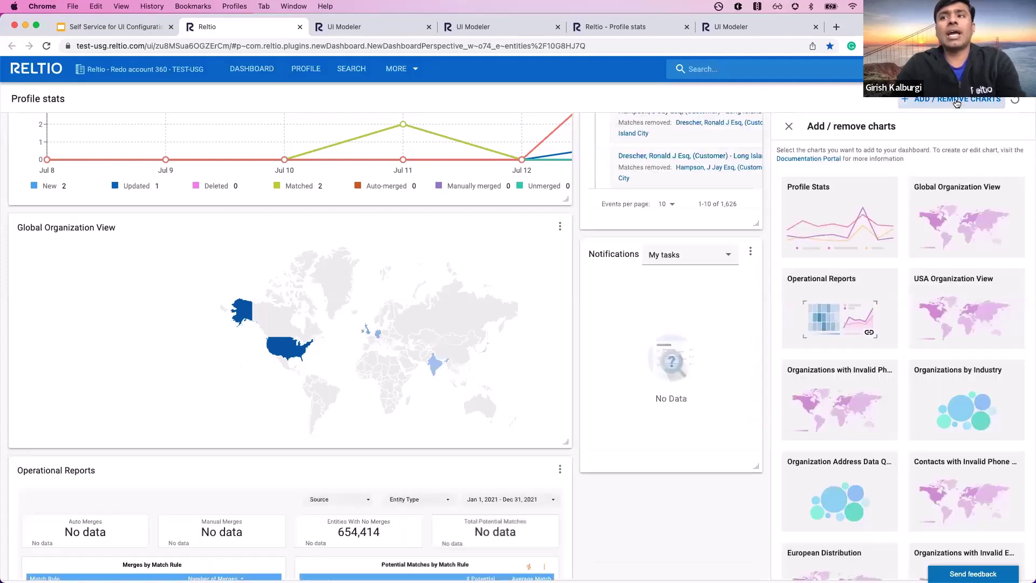
scroll(931, 296, down, 5)
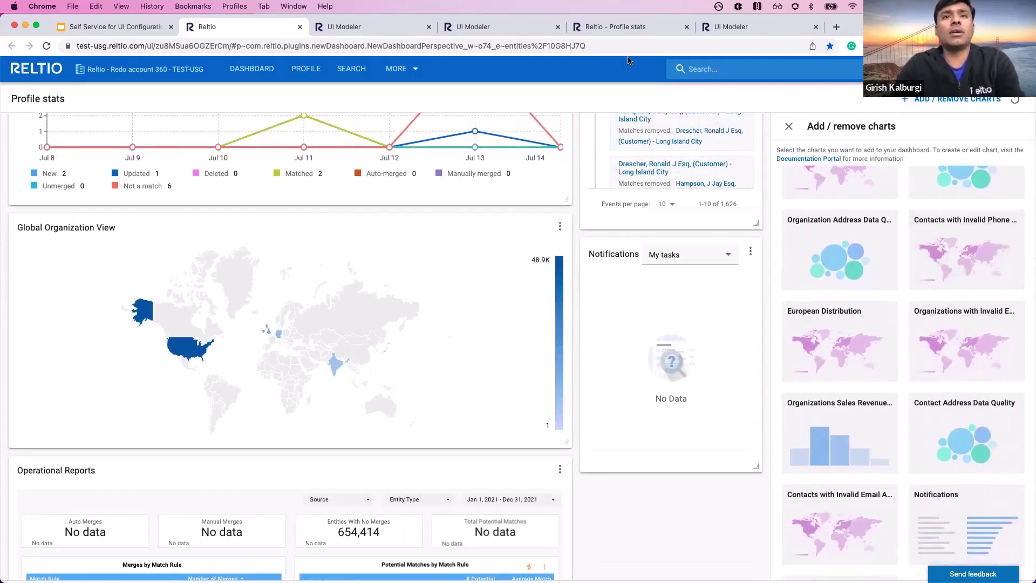
click(479, 26)
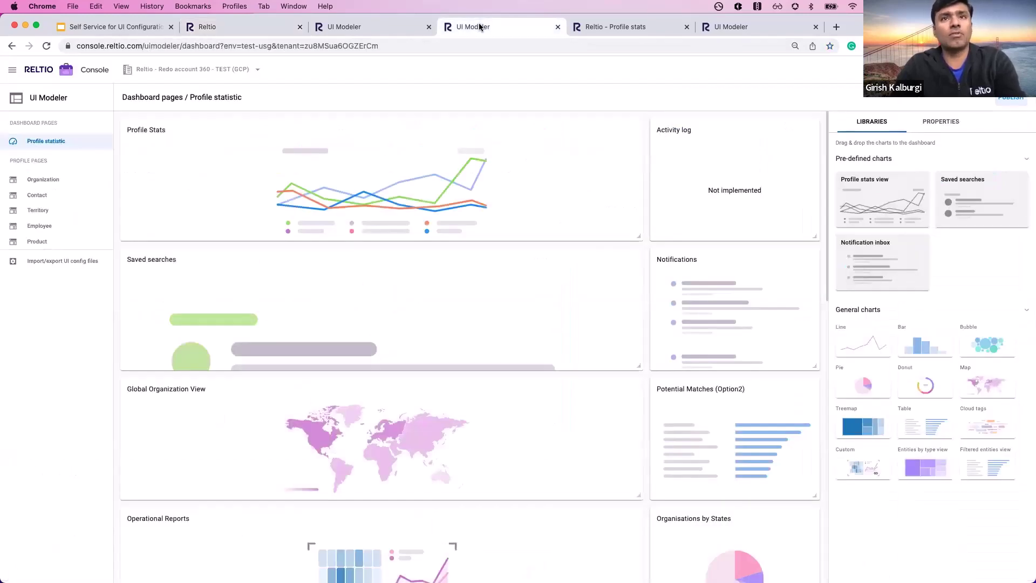
click(241, 30)
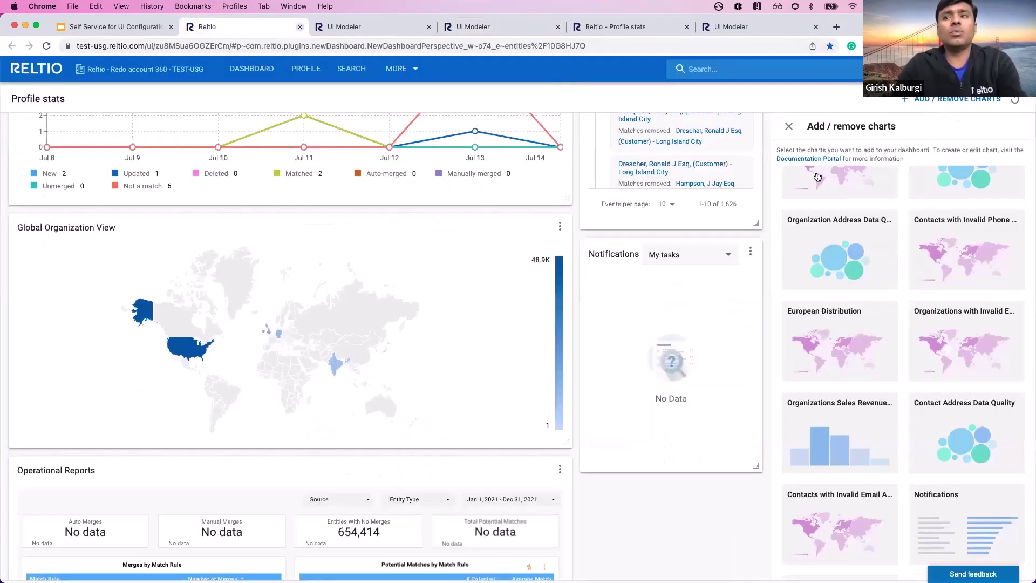
Look through the available charts and add Potential Matches (Option2) to the dashboard.
scroll(951, 353, down, 5)
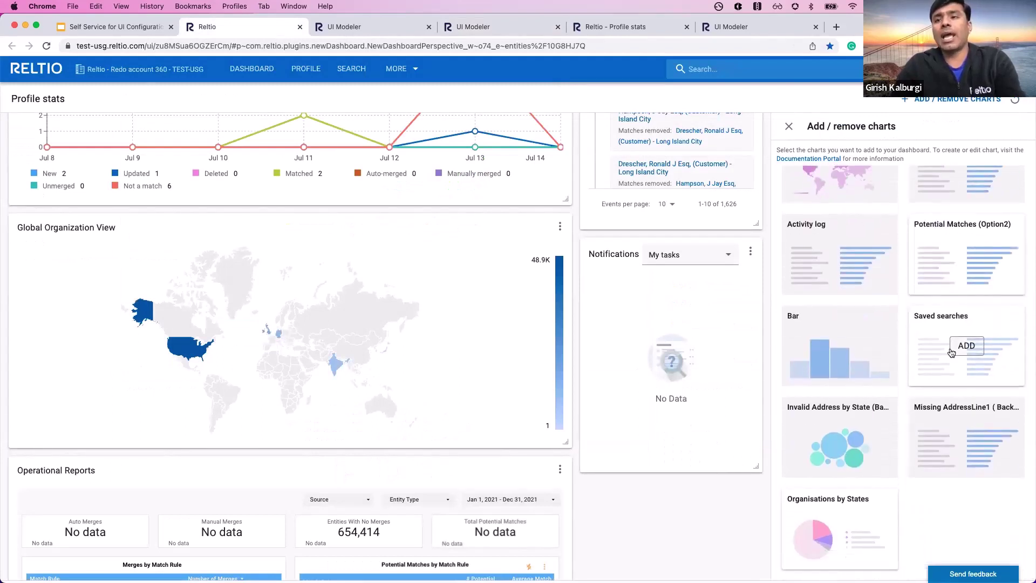
scroll(951, 352, up, 5)
scroll(951, 352, up, 4)
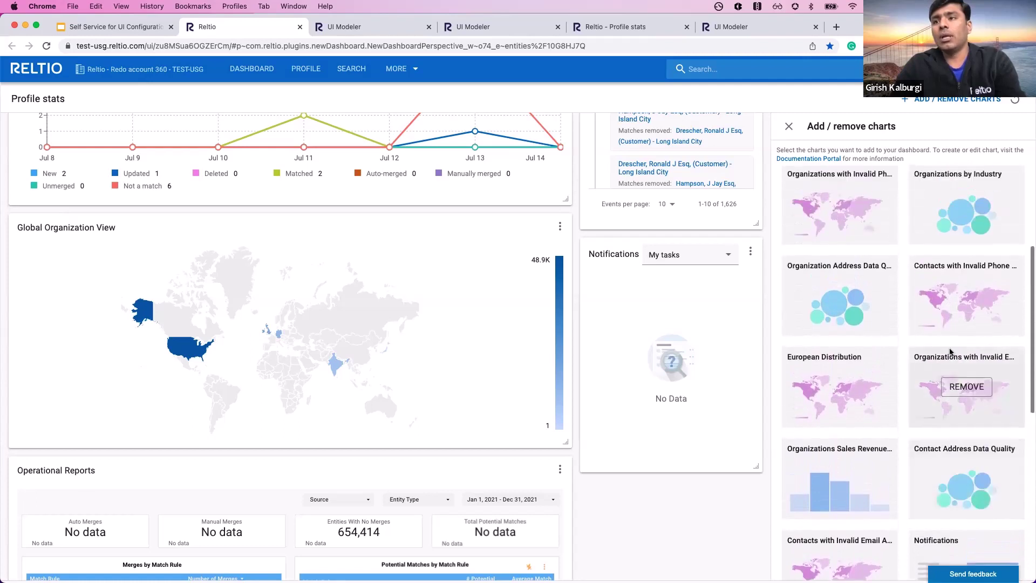
scroll(951, 352, up, 1)
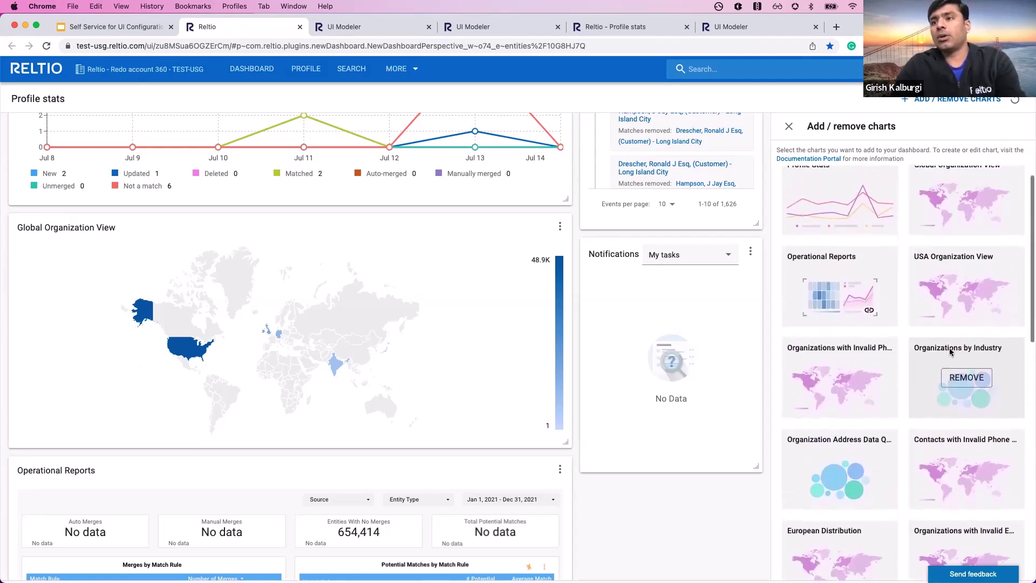
scroll(951, 352, down, 3)
scroll(951, 352, down, 8)
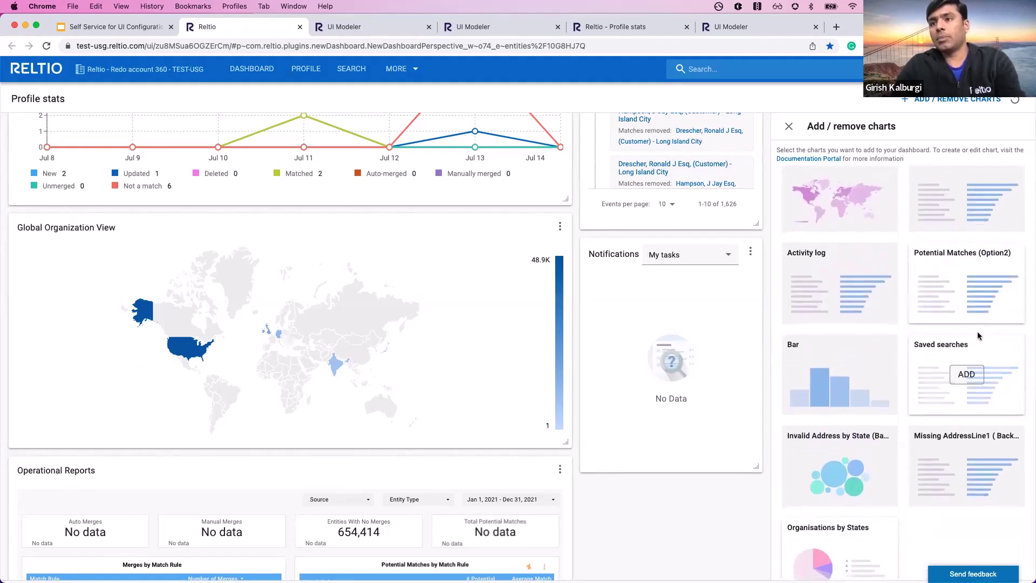
mouse_move(968, 283)
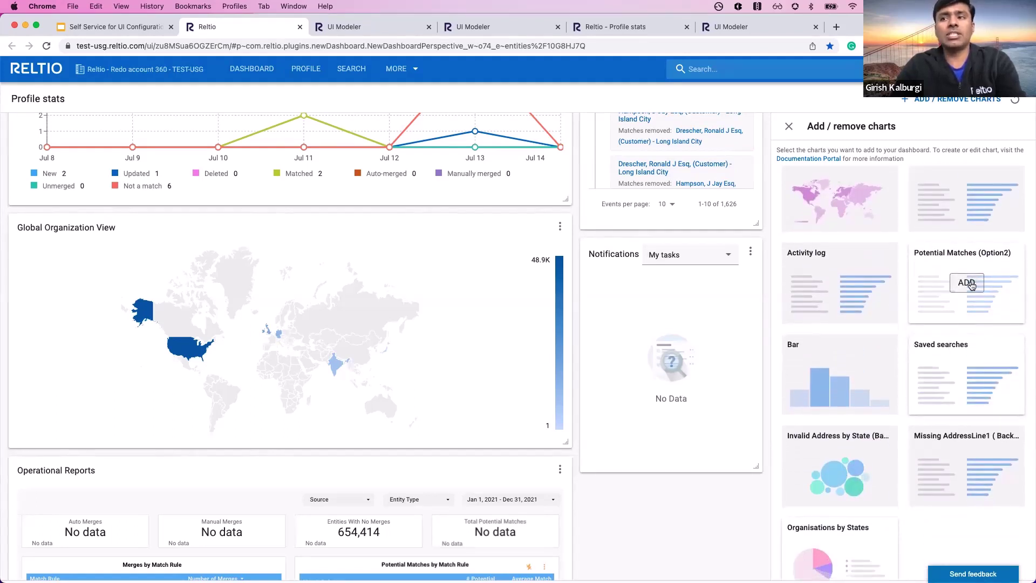
click(968, 283)
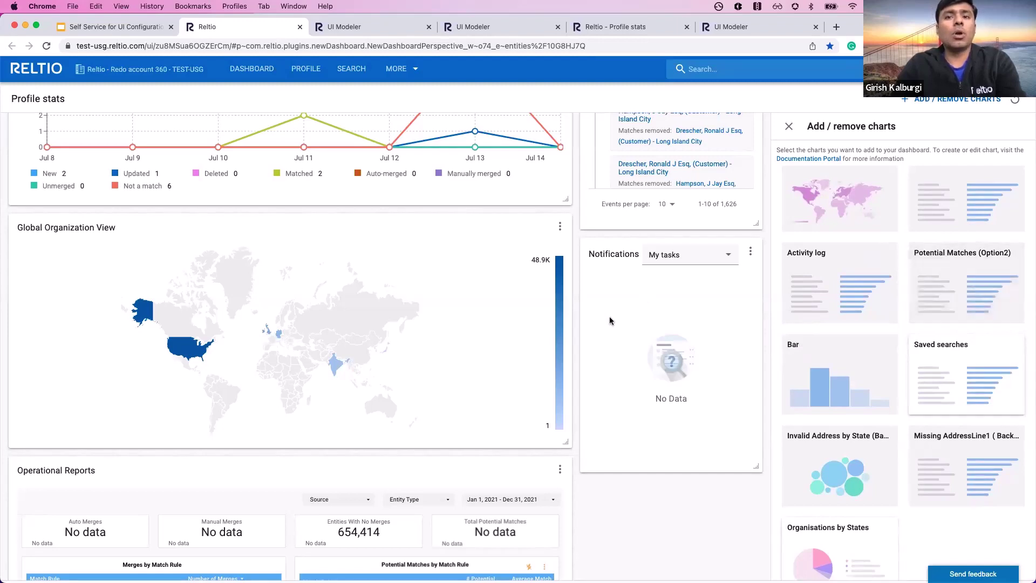
Move the Potential Matches (Option2) chart directly above the Organization Address Data Quality and Contact Address Data Quality charts.
scroll(610, 320, down, 15)
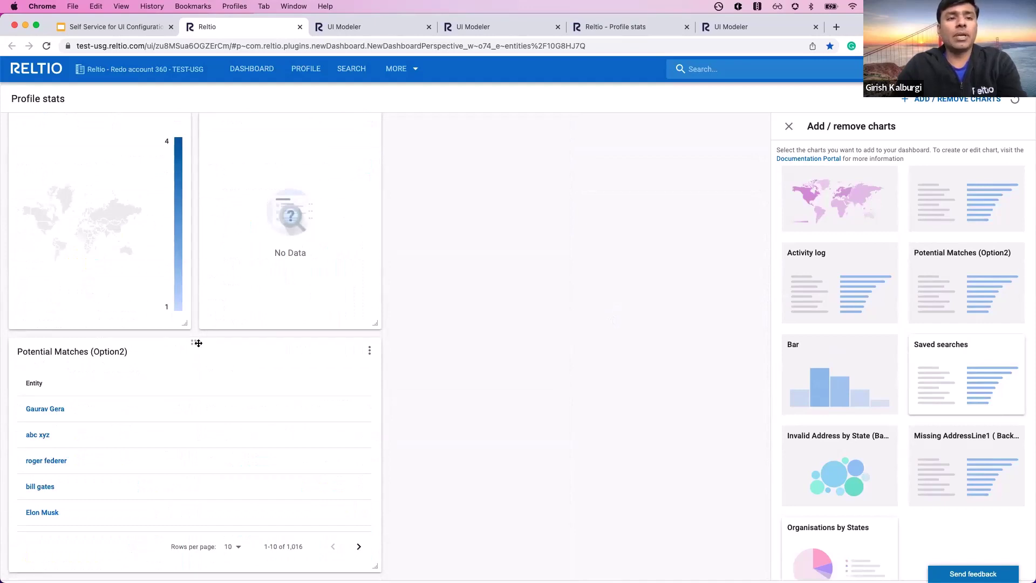
drag(204, 343, 570, 115)
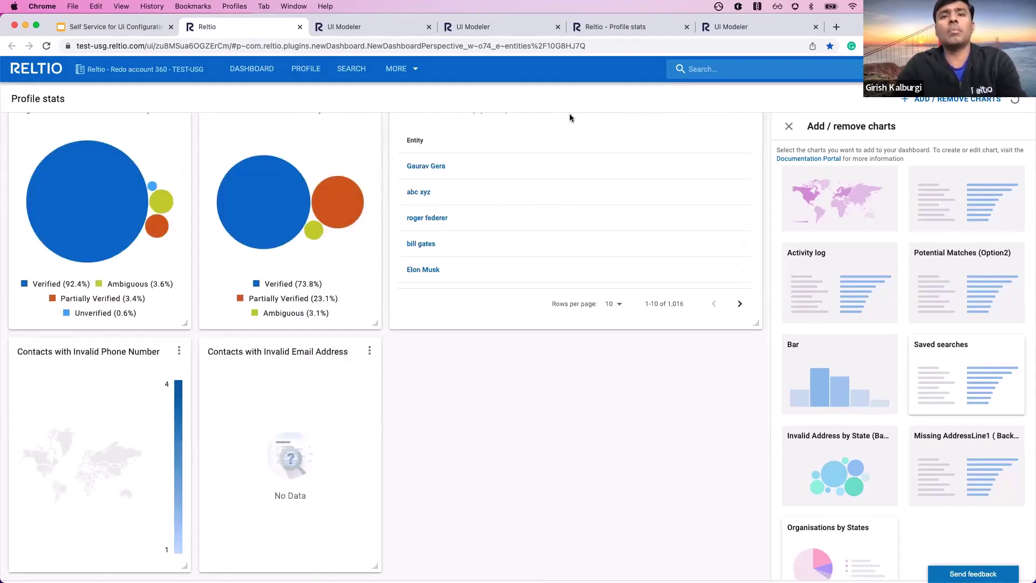
drag(567, 205, 189, 208)
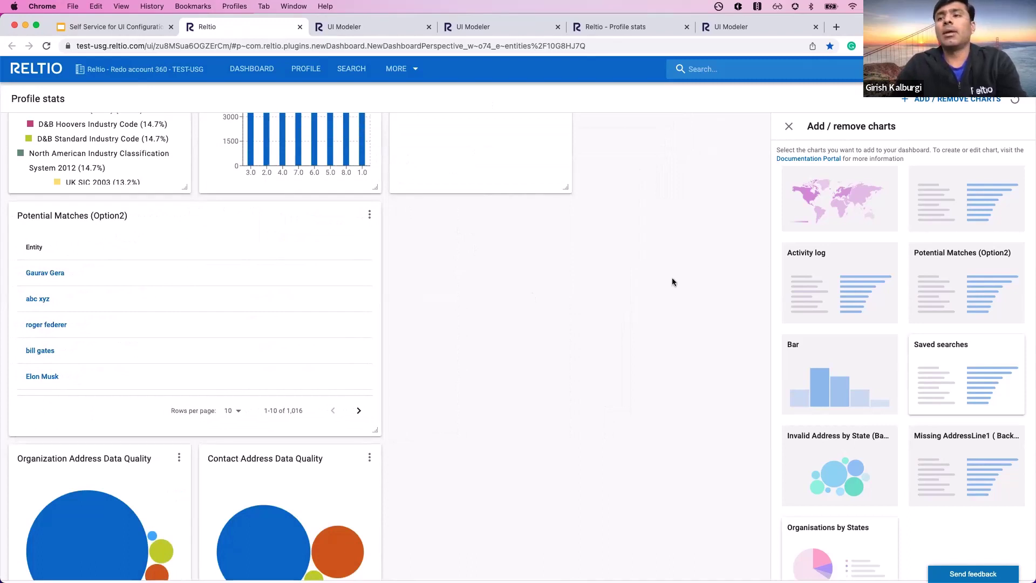
Check the other charts offered for adding or removing and close the chart list.
mouse_move(983, 191)
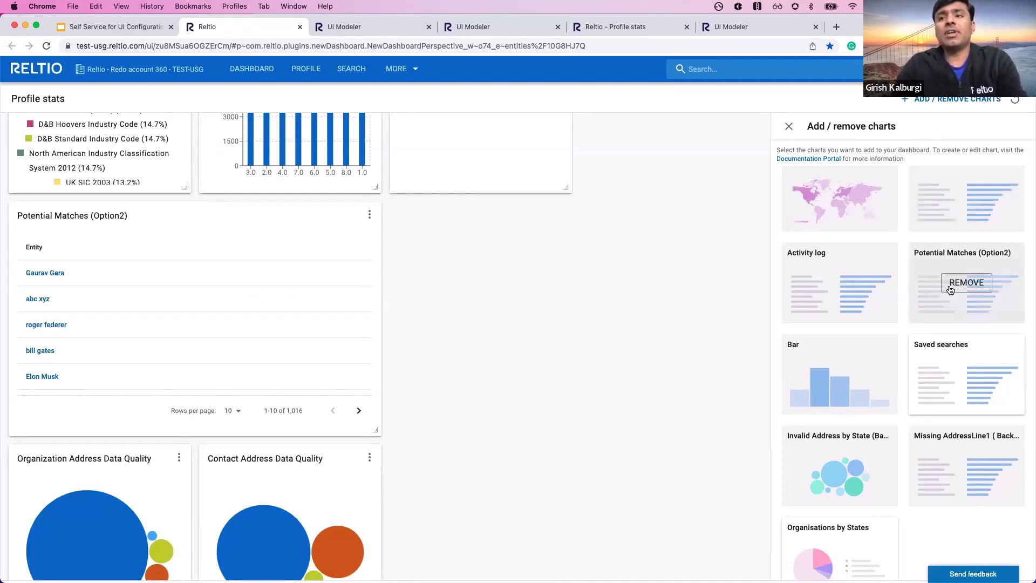
scroll(950, 286, down, 1)
scroll(949, 290, up, 10)
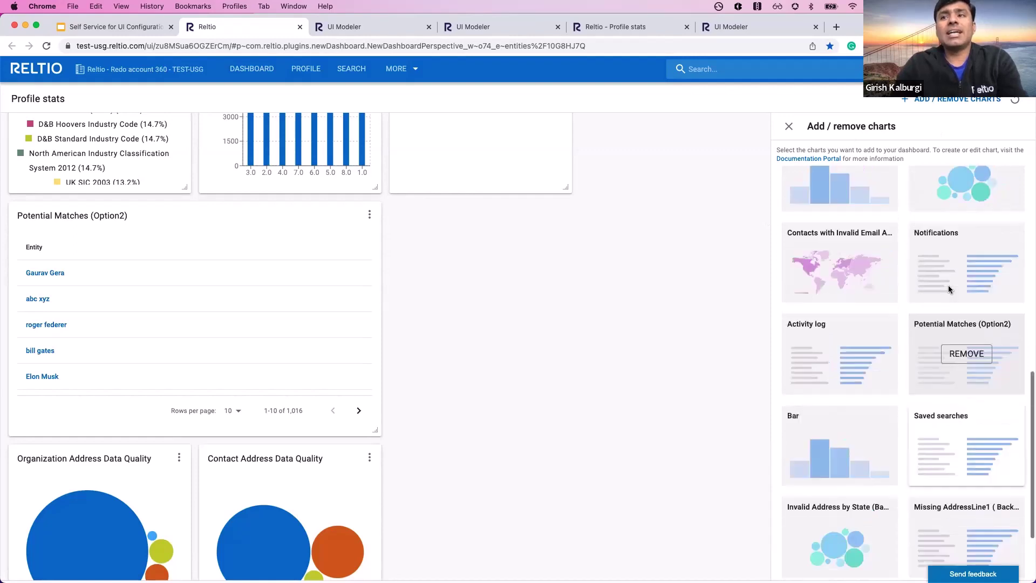
click(788, 127)
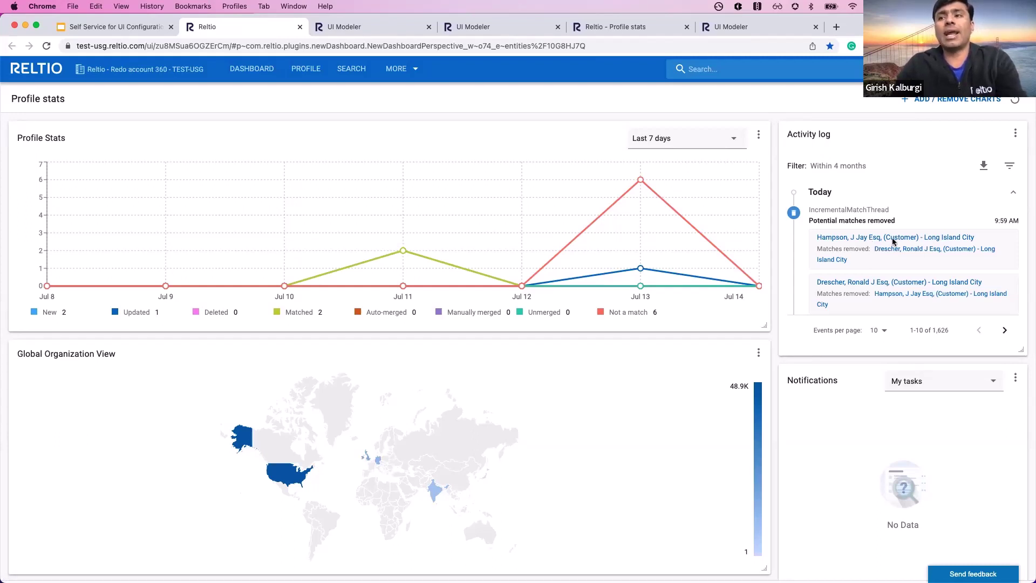
View the Activity log chart in full screen and return it to its normal size on the dashboard.
scroll(894, 243, down, 2)
scroll(893, 242, up, 2)
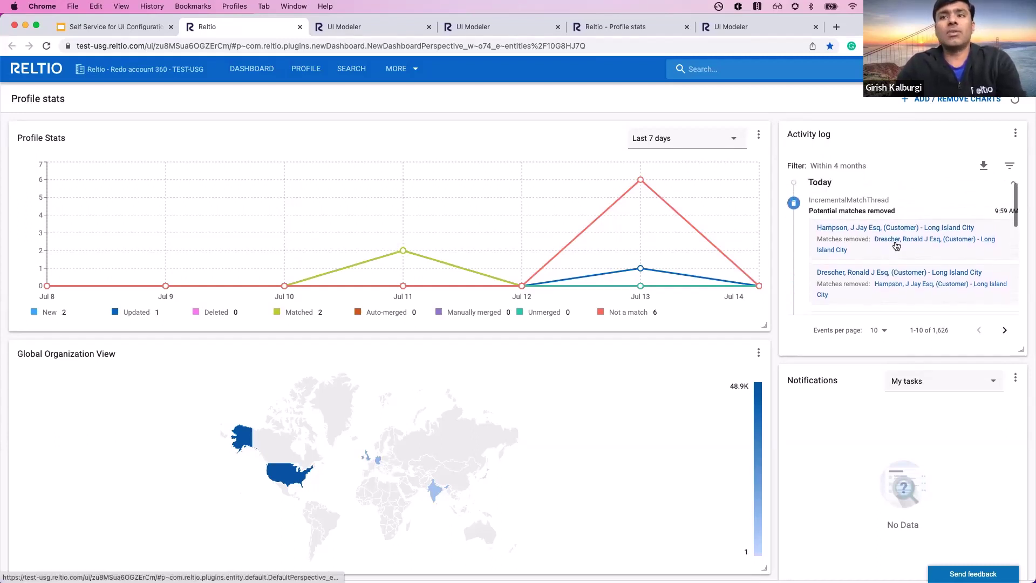
click(1014, 133)
click(974, 185)
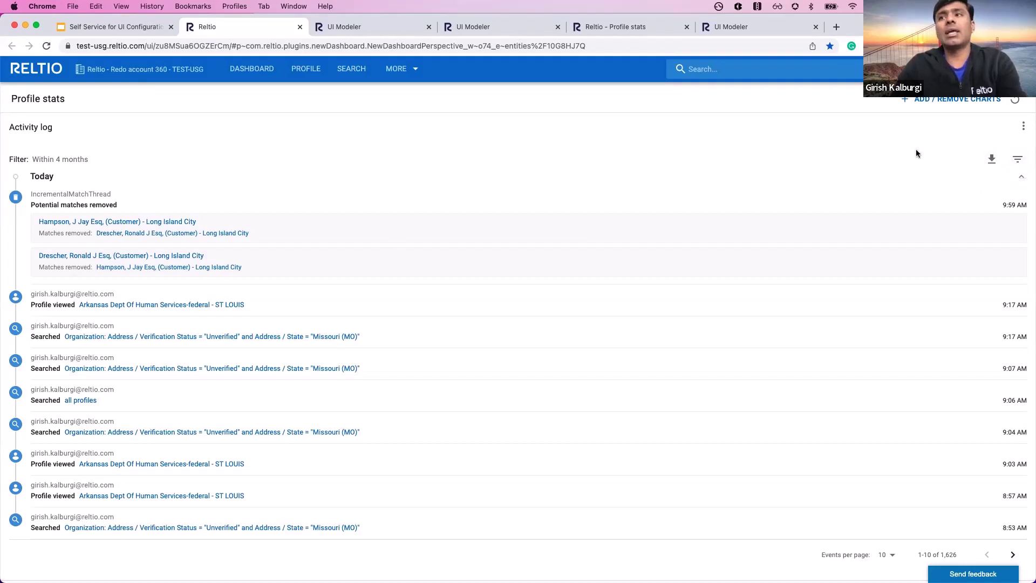
click(1023, 127)
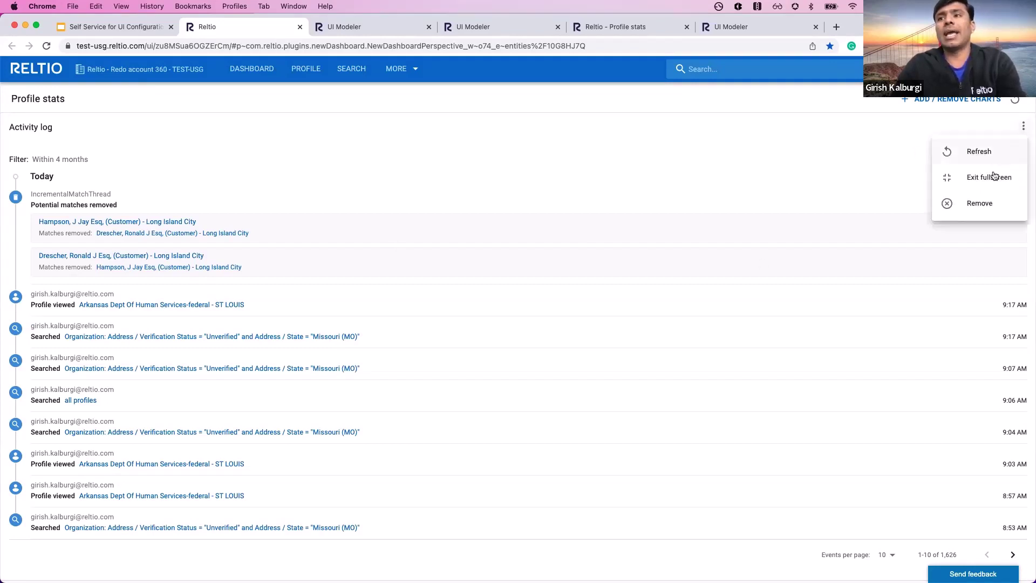
click(992, 182)
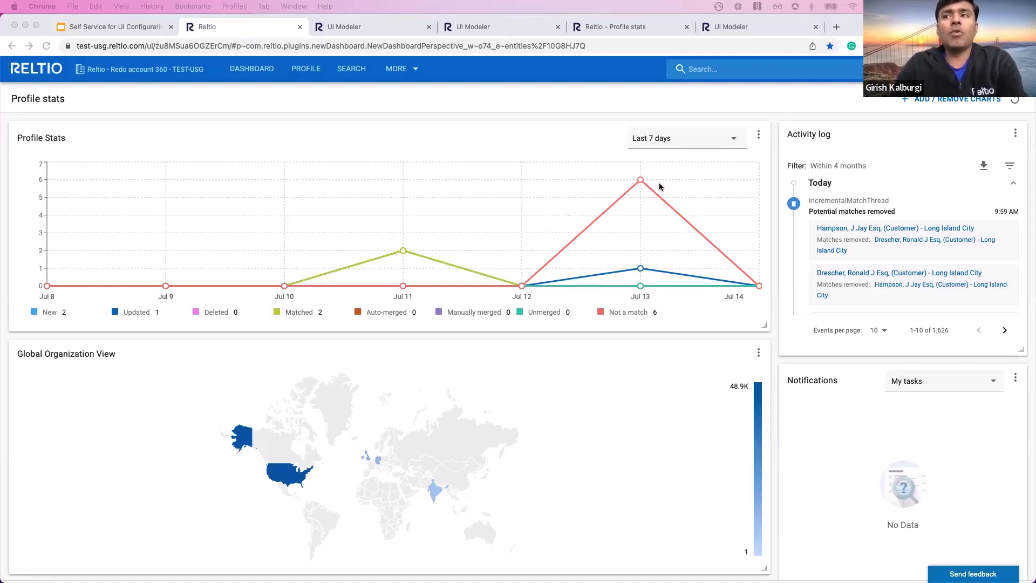
Compare the Profile statistic layout in the UI Modeler with the tenant's dashboard, ending on the dashboard.
click(467, 27)
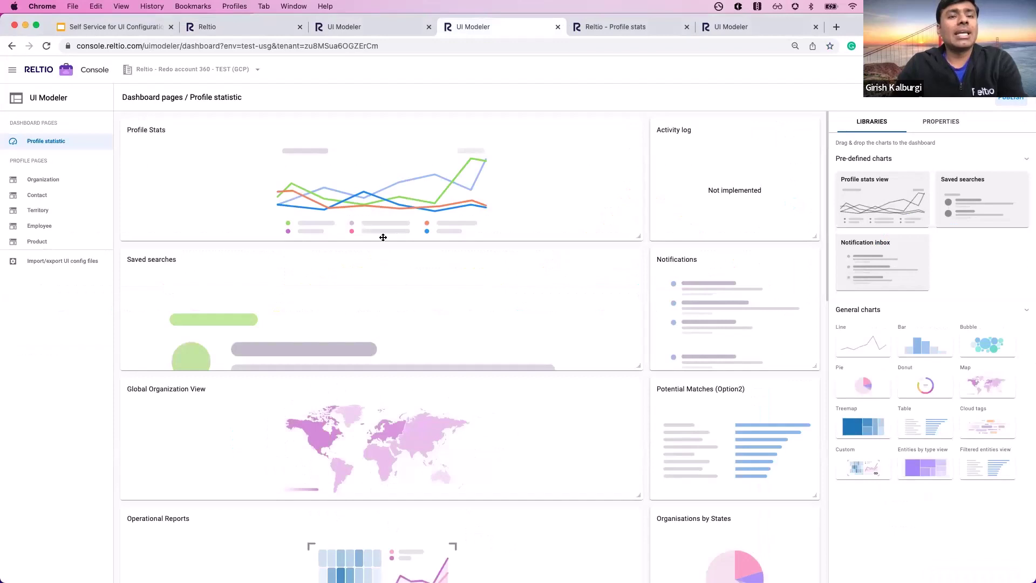
click(238, 28)
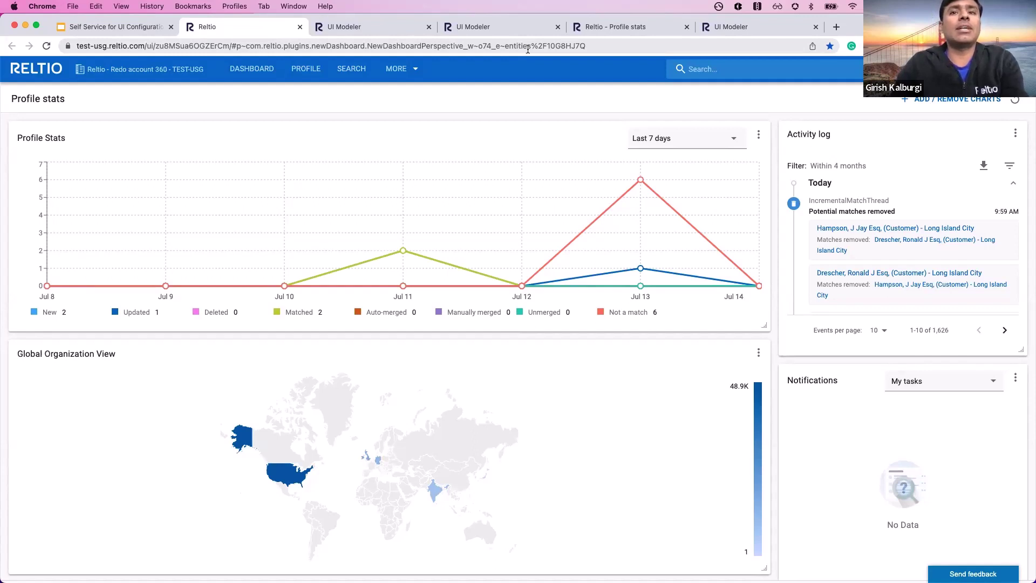
click(490, 32)
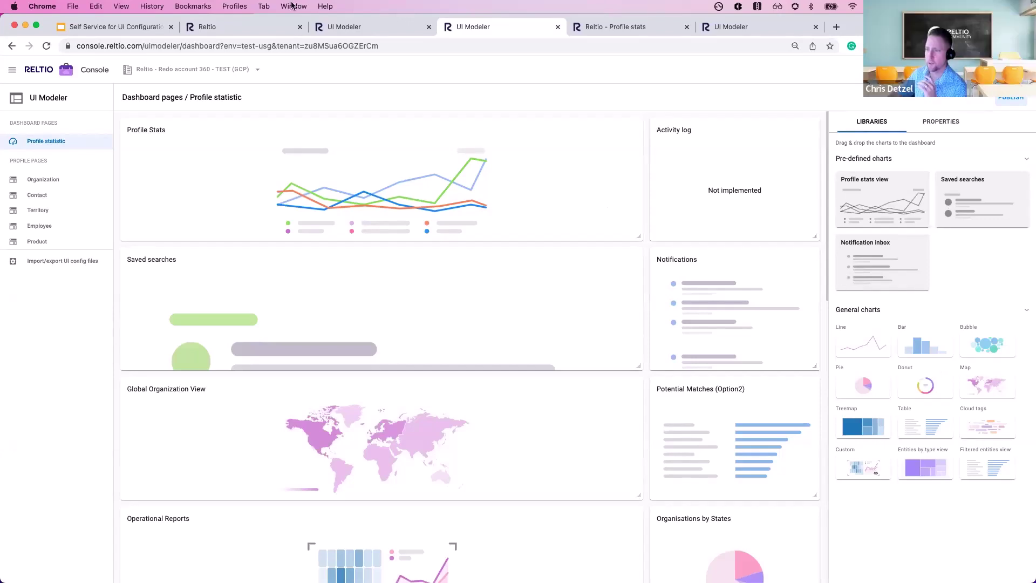
click(229, 28)
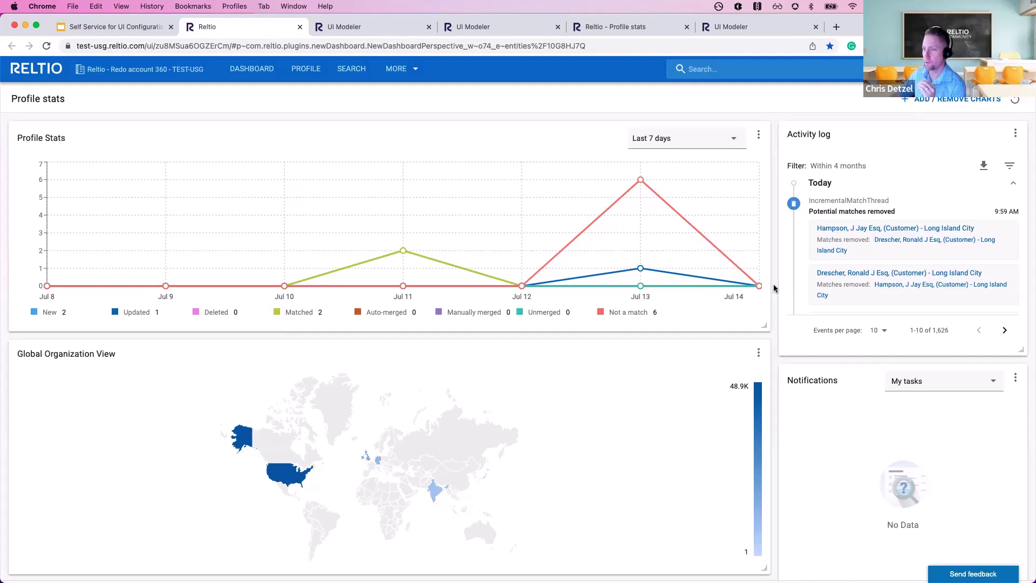
Review all the dashboard's charts, from Profile Stats down to the address data quality charts.
scroll(773, 289, down, 2)
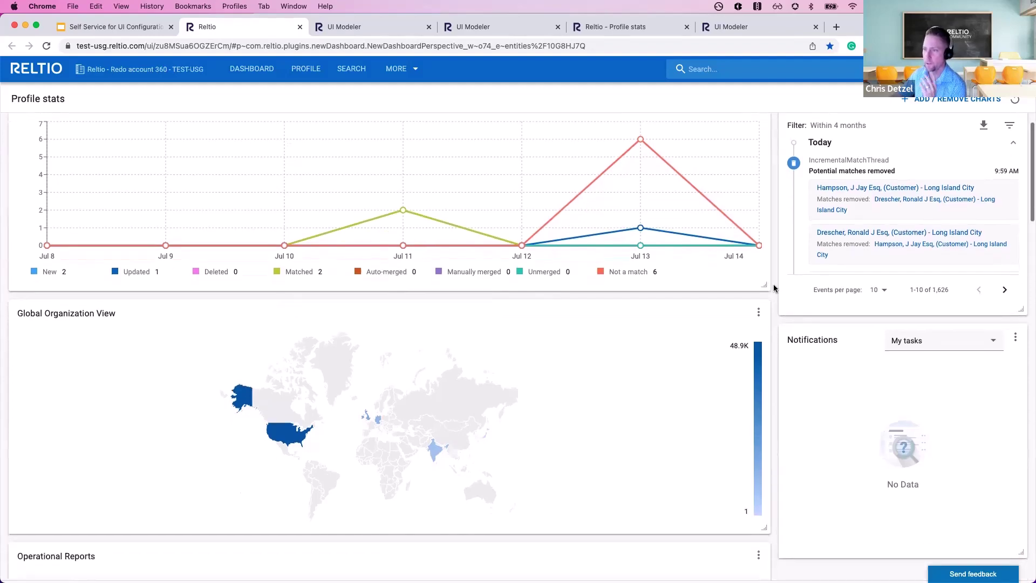
scroll(774, 289, down, 10)
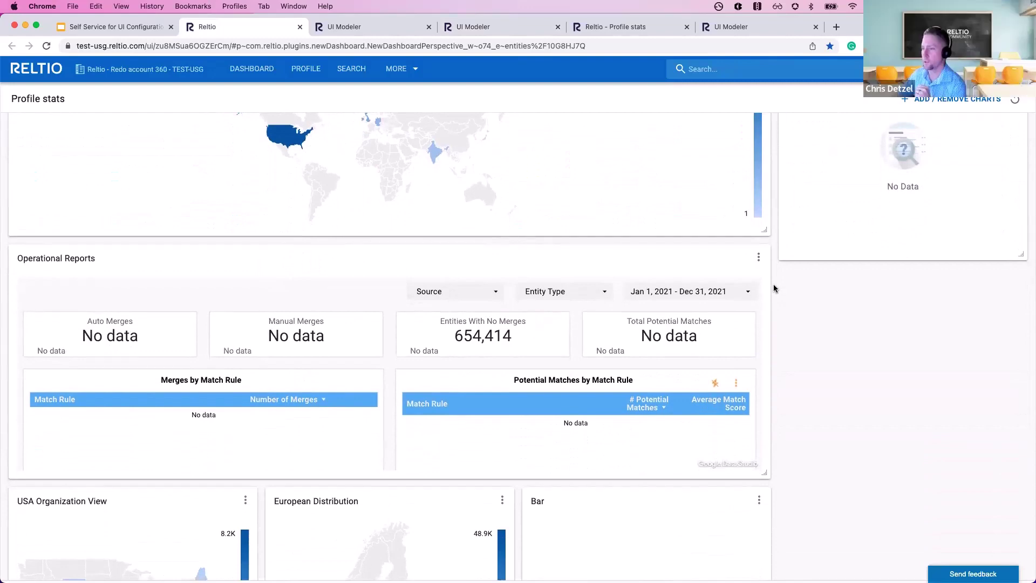
scroll(774, 289, down, 8)
scroll(773, 289, up, 3)
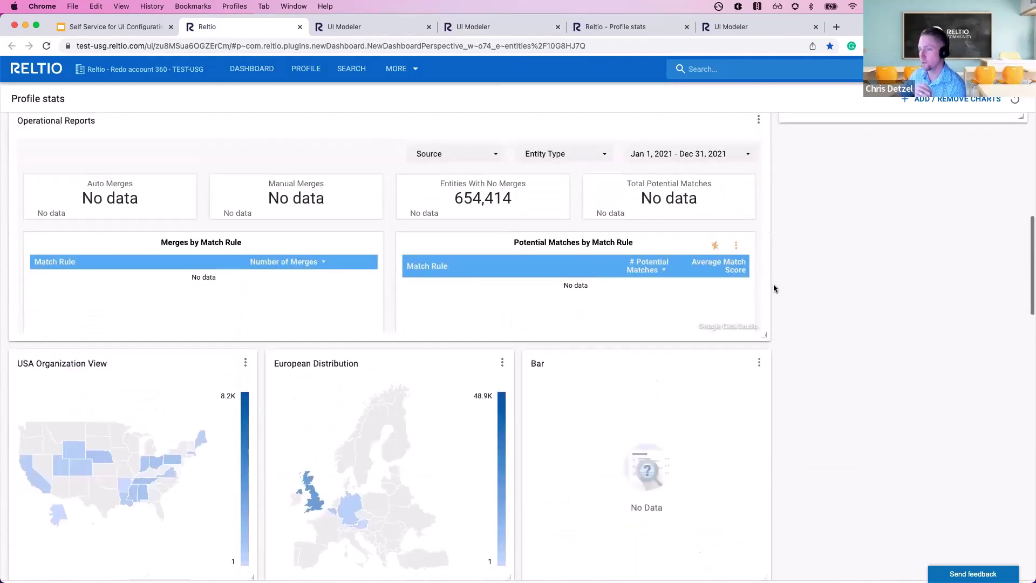
scroll(773, 289, up, 5)
scroll(773, 288, down, 14)
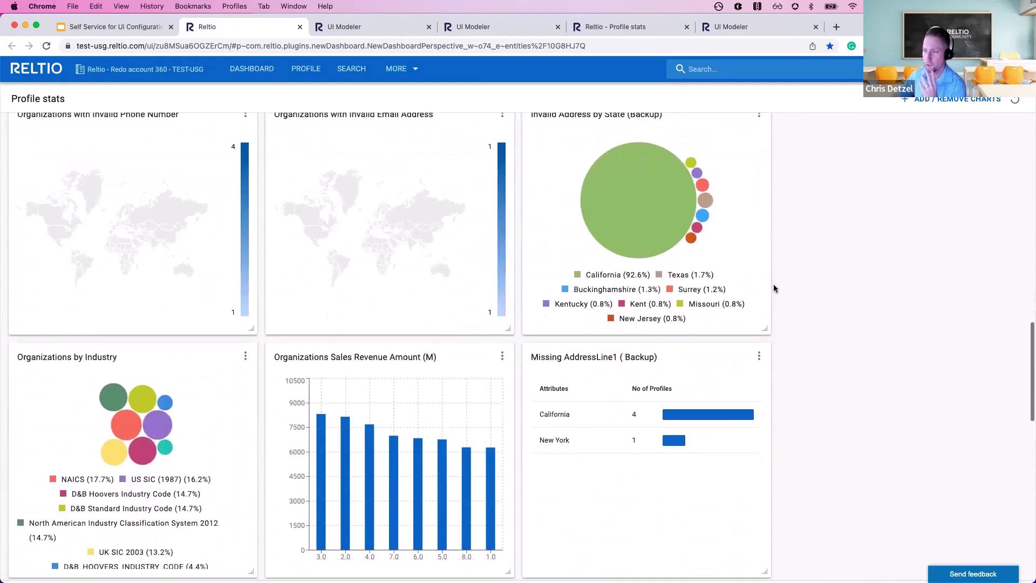
scroll(773, 289, down, 20)
scroll(774, 289, up, 5)
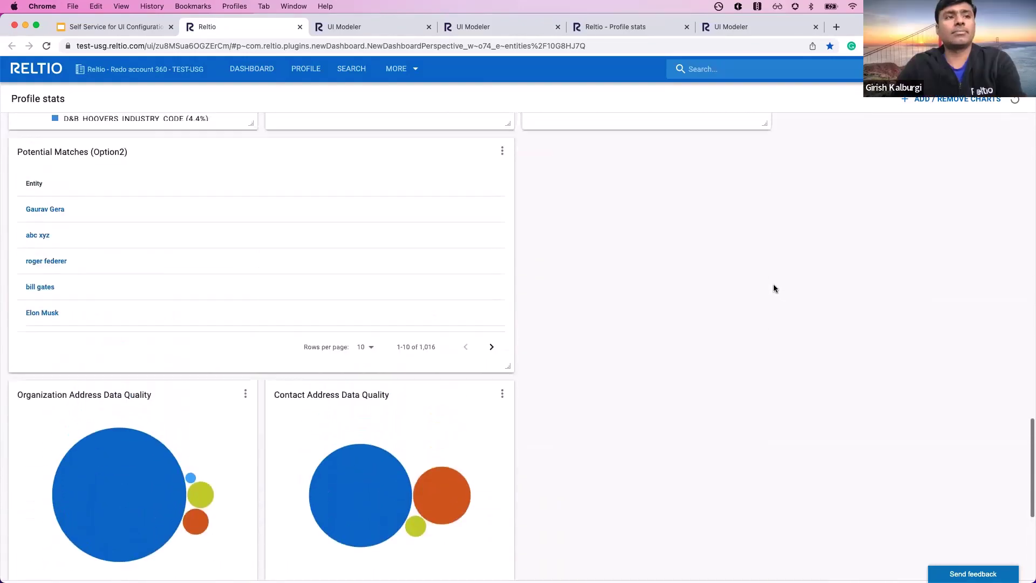
scroll(774, 288, down, 6)
scroll(774, 289, up, 15)
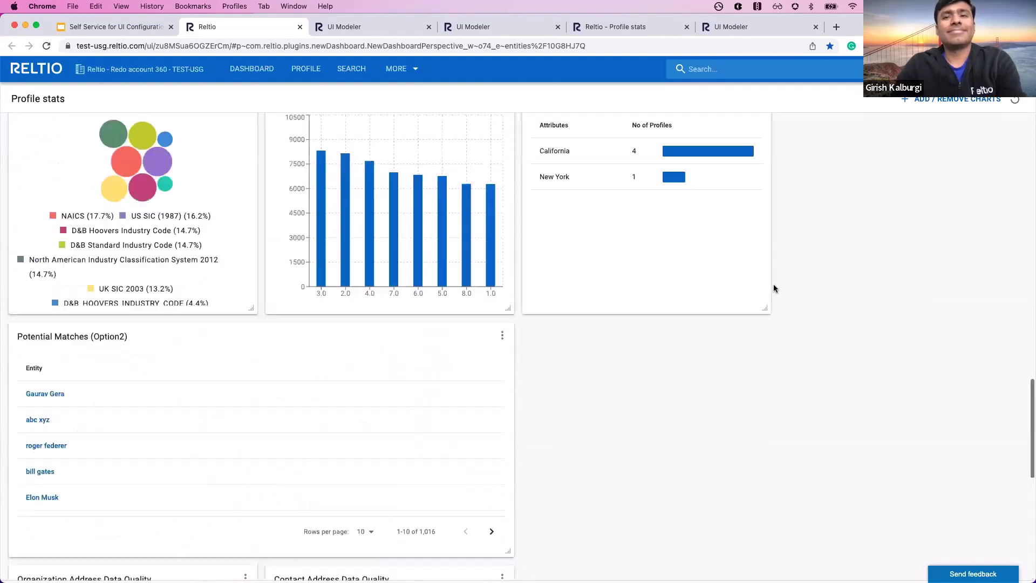
Return to the top of the dashboard, switch to the UI Modeler and open the Saved searches chart's properties.
scroll(773, 288, up, 8)
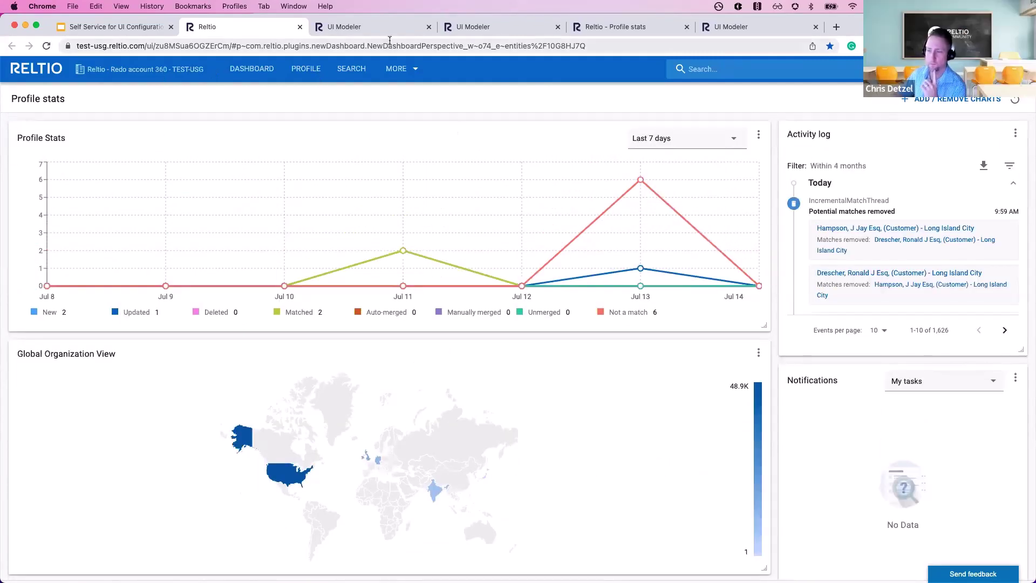
click(482, 29)
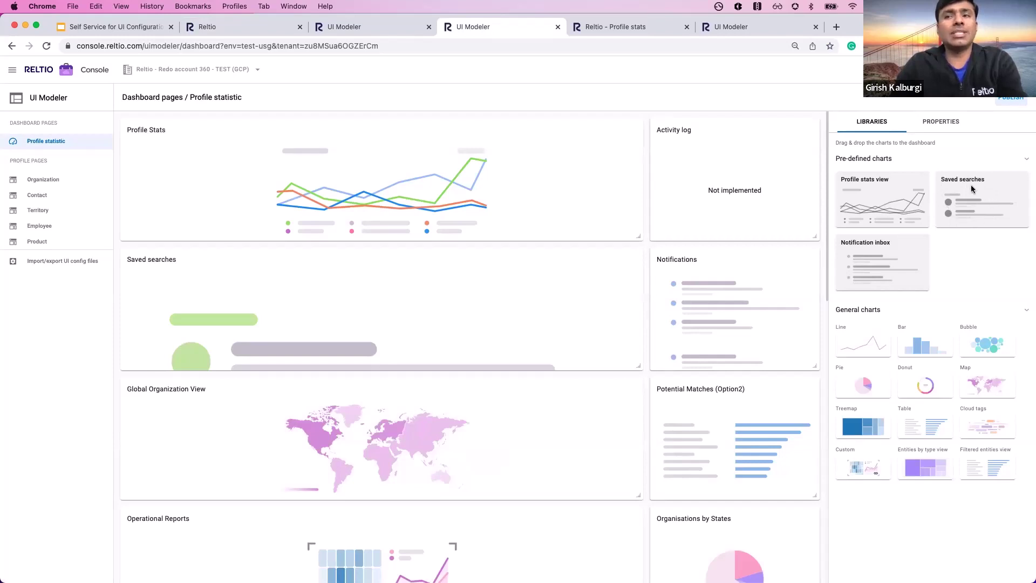
click(317, 303)
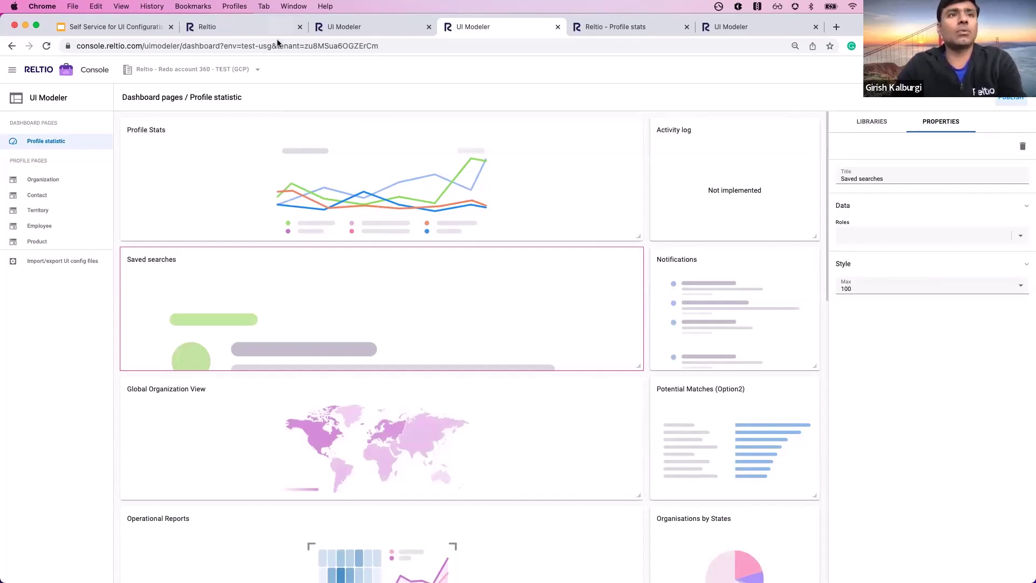
Open the Profile statistic dashboard page in the UI Modeler and review its chart layout from Profile Stats downwards.
click(363, 28)
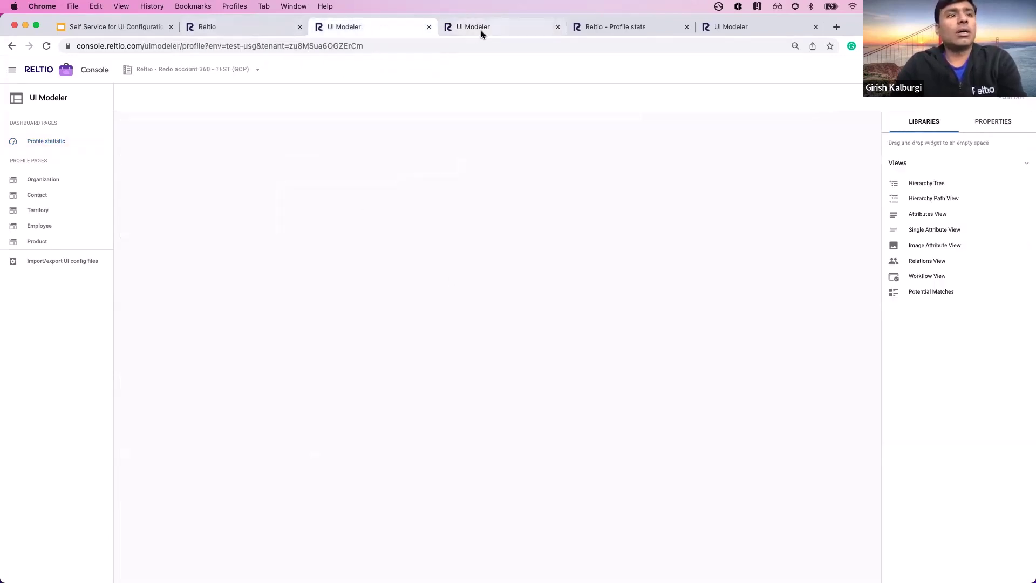
click(58, 142)
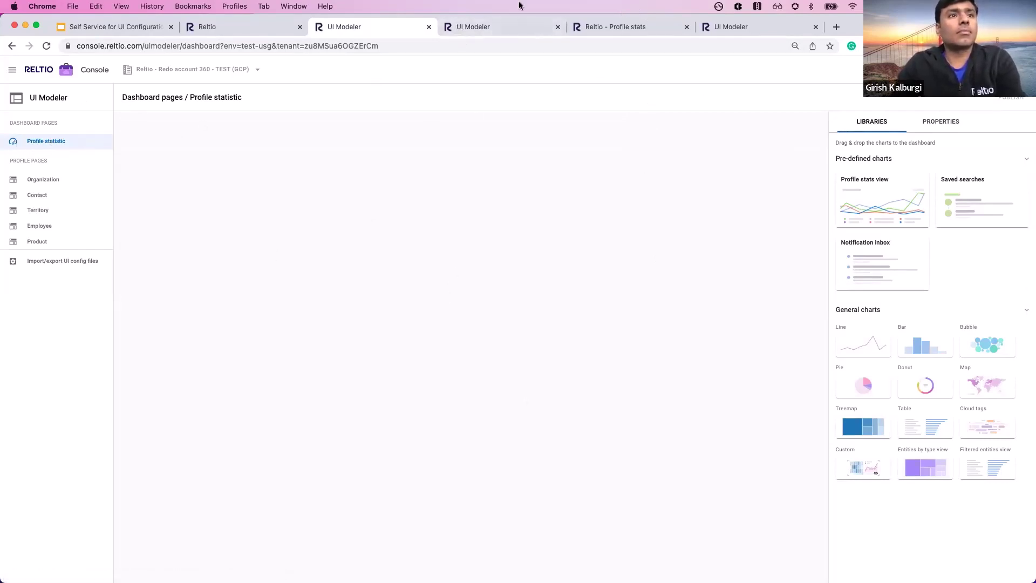
click(483, 28)
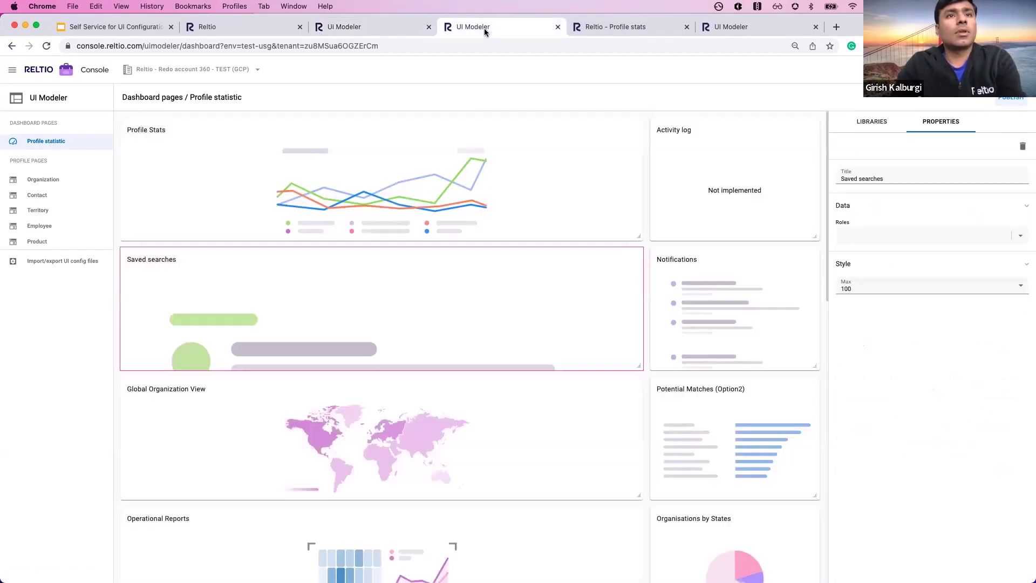
click(51, 141)
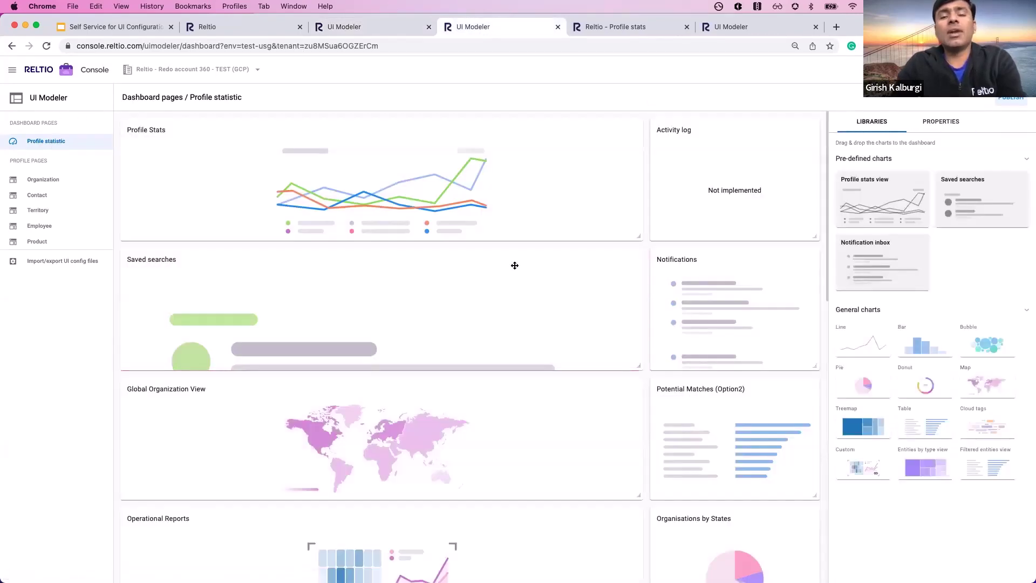
scroll(515, 266, down, 1)
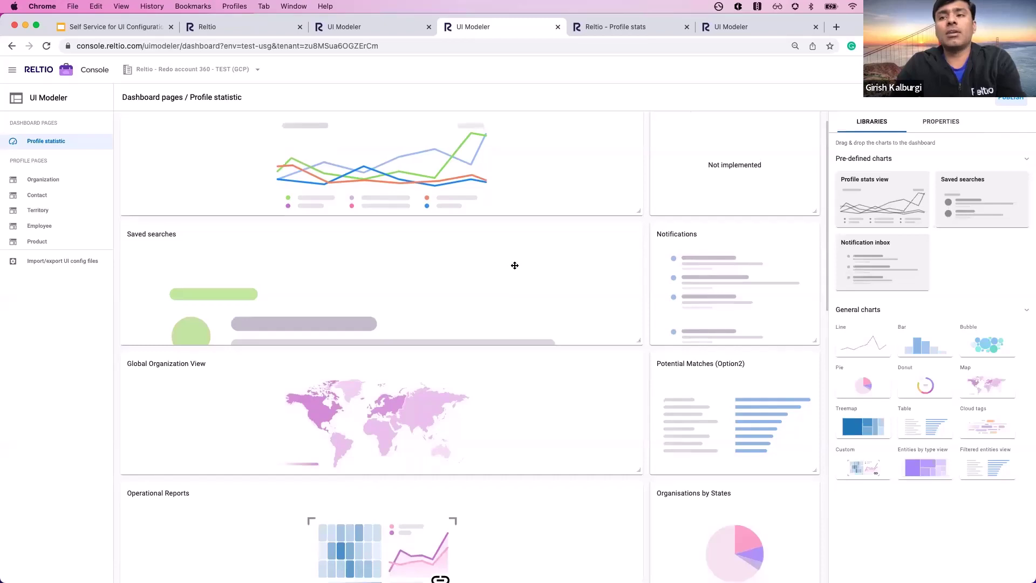
scroll(515, 265, down, 10)
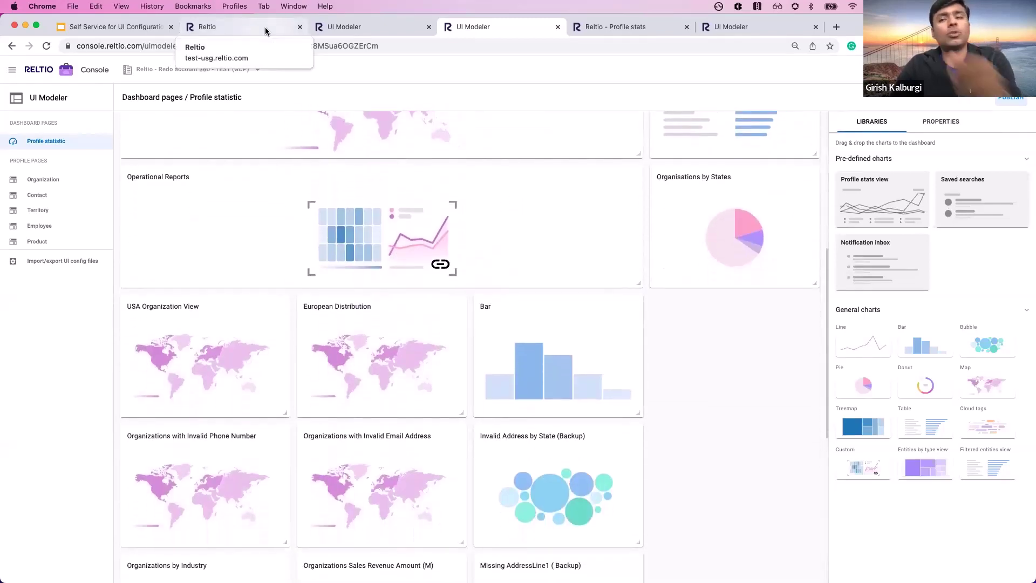
View the tenant's search page with the MO State Invalid Data search, starting from and returning to the Profile stats dashboard.
click(265, 31)
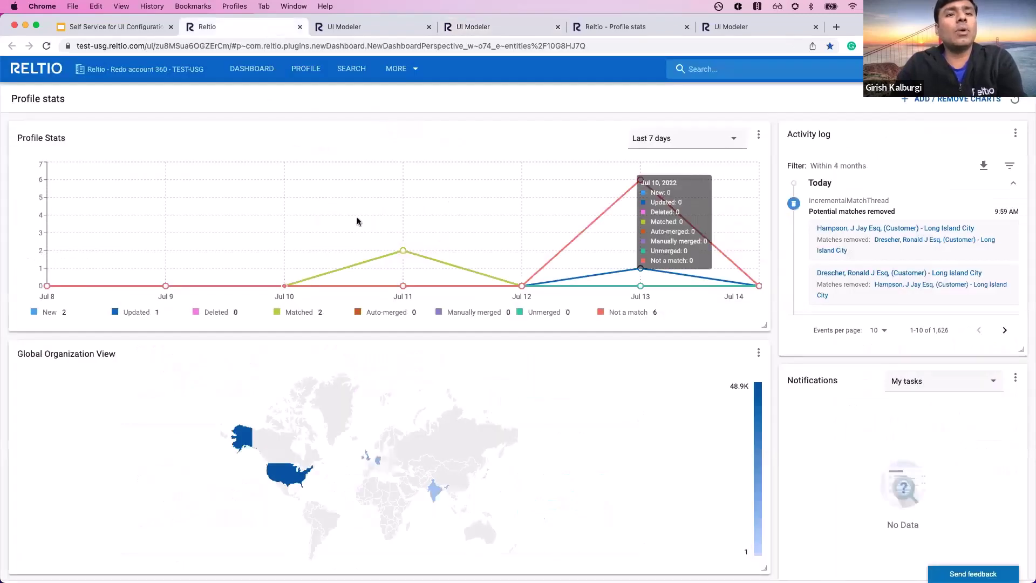
click(346, 76)
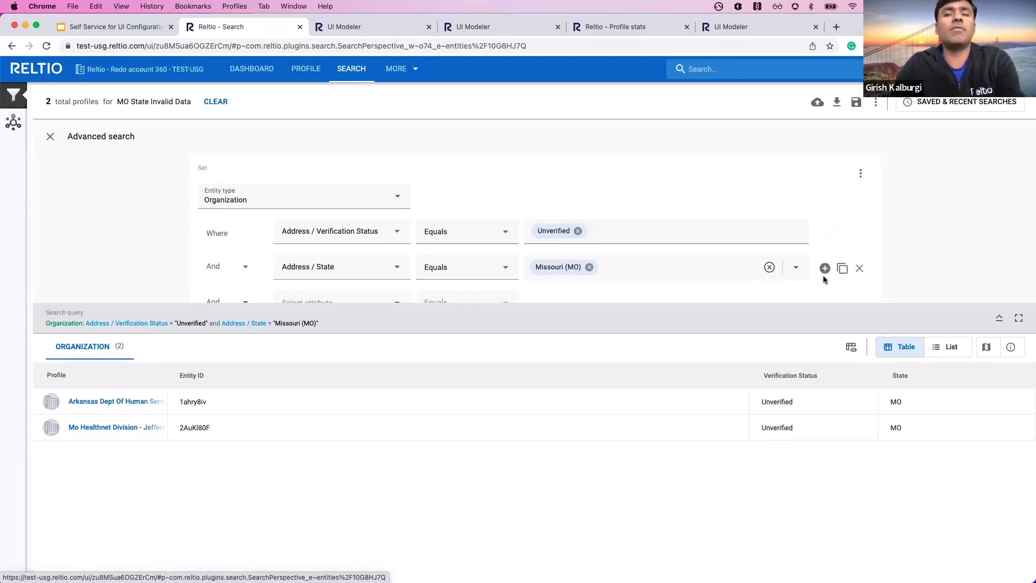
click(253, 72)
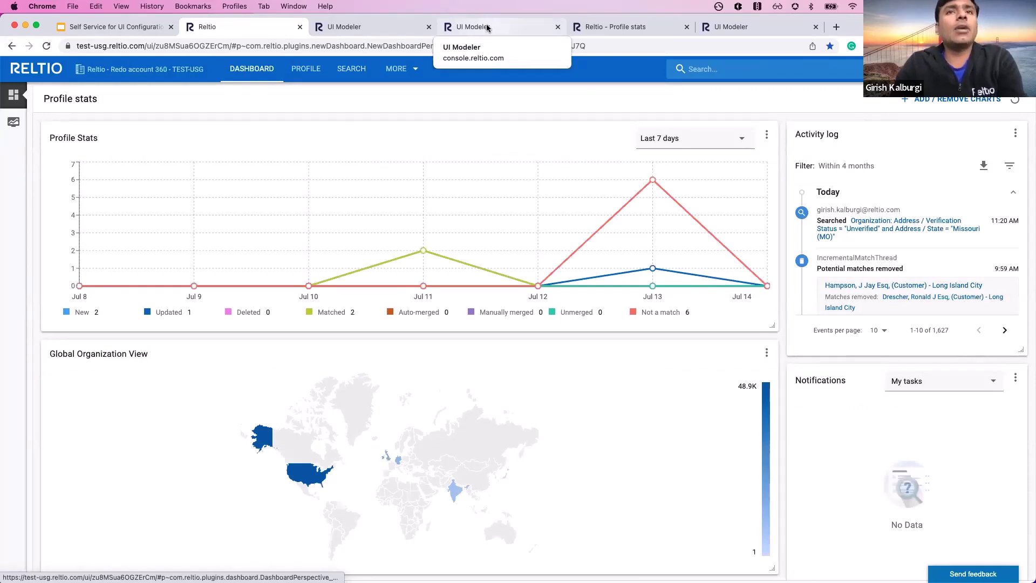
Switch to the UI Modeler and add a Bubble chart to the Profile statistic dashboard, directly below Profile Stats.
click(487, 27)
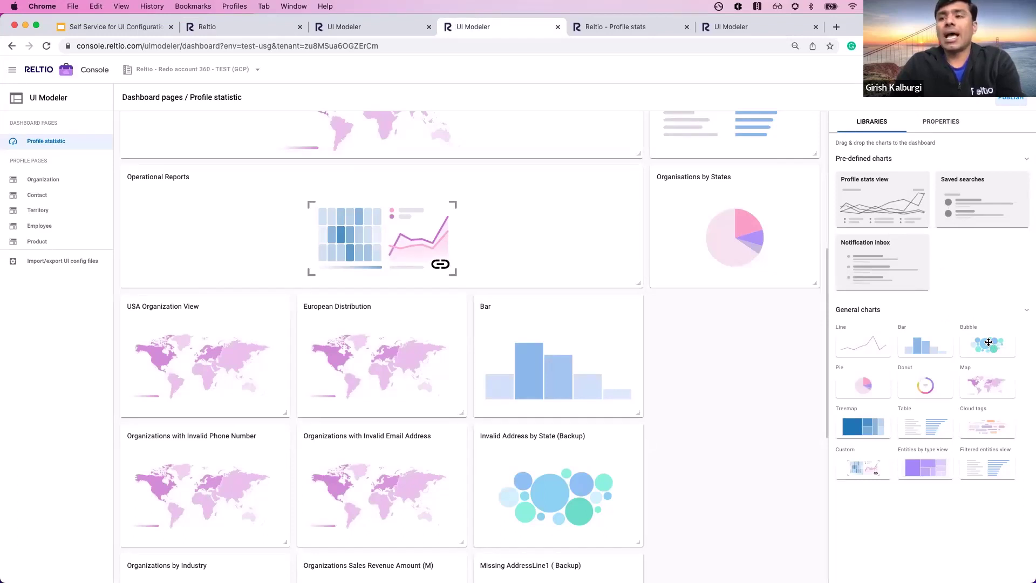
drag(989, 342, 1029, 297)
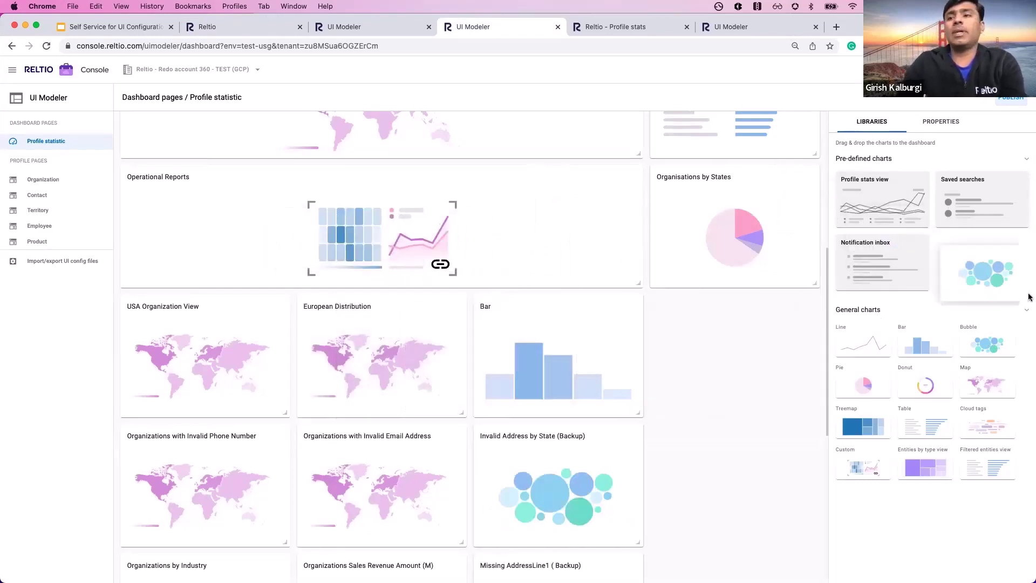
scroll(454, 283, up, 6)
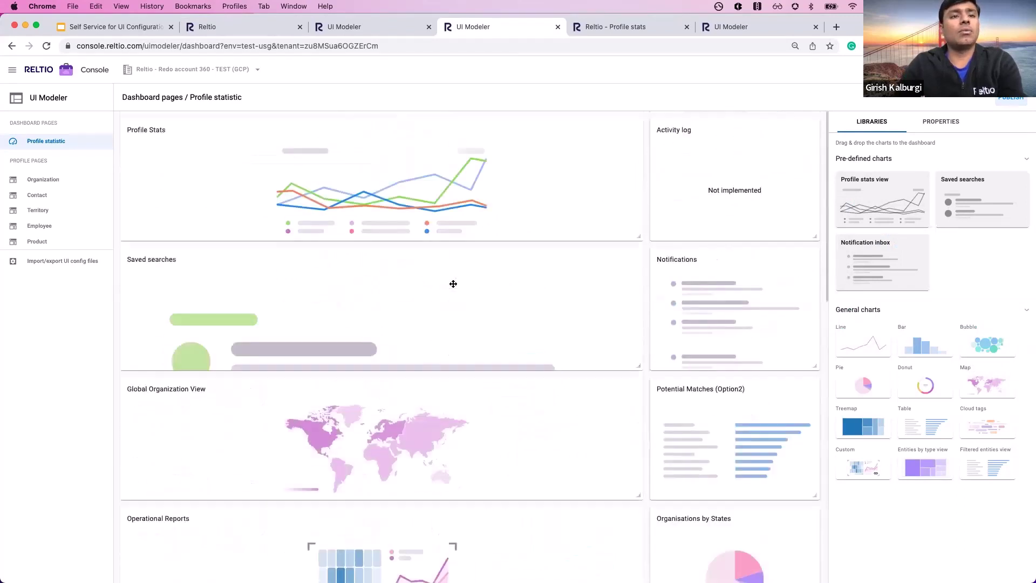
drag(988, 342, 250, 249)
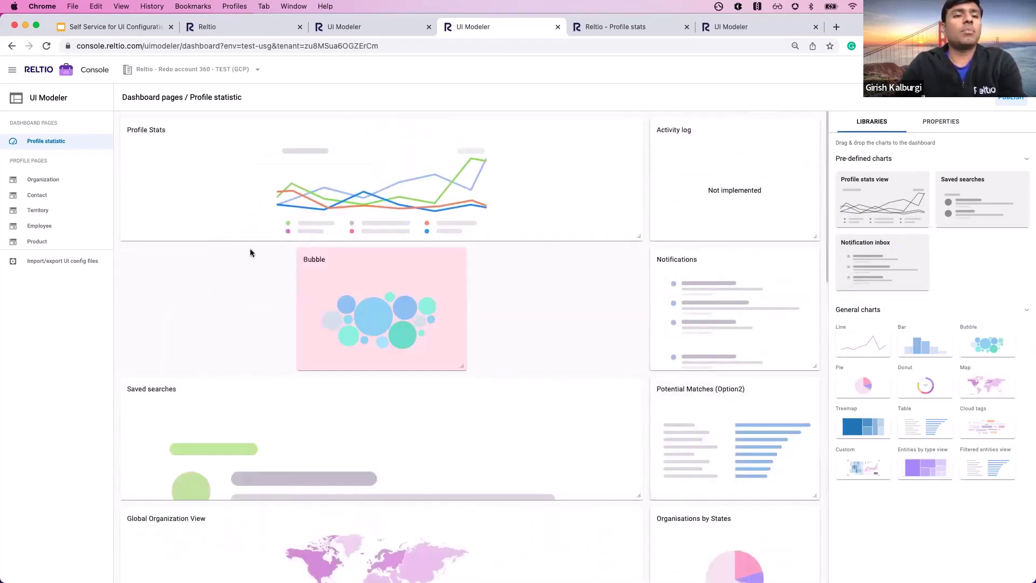
Widen the new Bubble chart to two columns and move it to the start of its row.
click(383, 289)
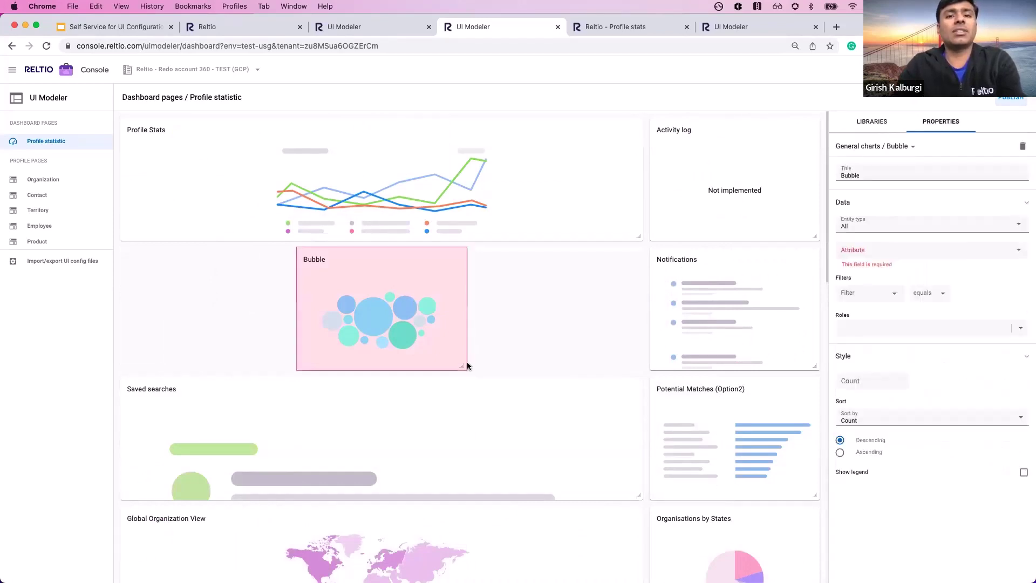
drag(463, 366, 632, 369)
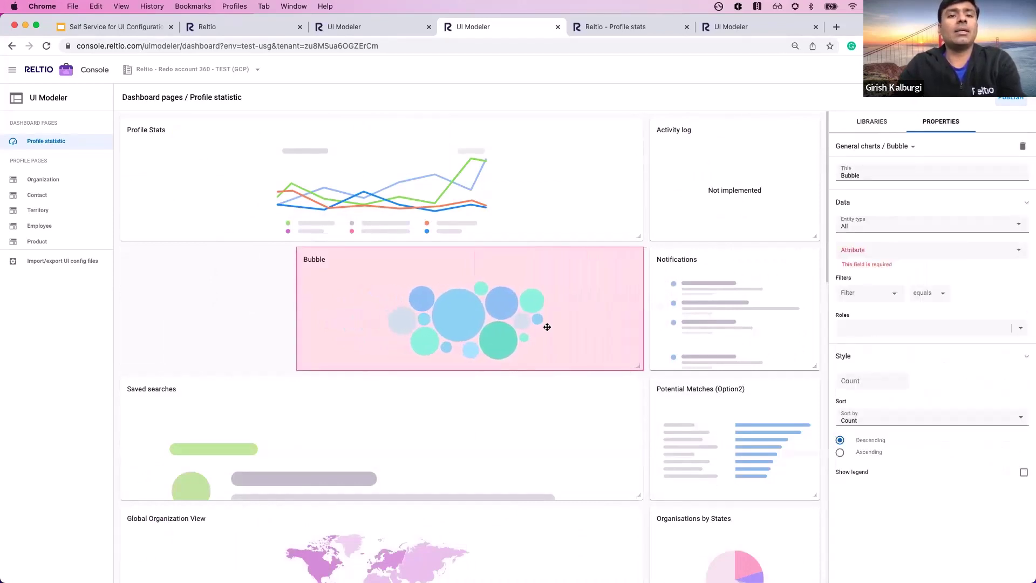
drag(463, 273, 332, 280)
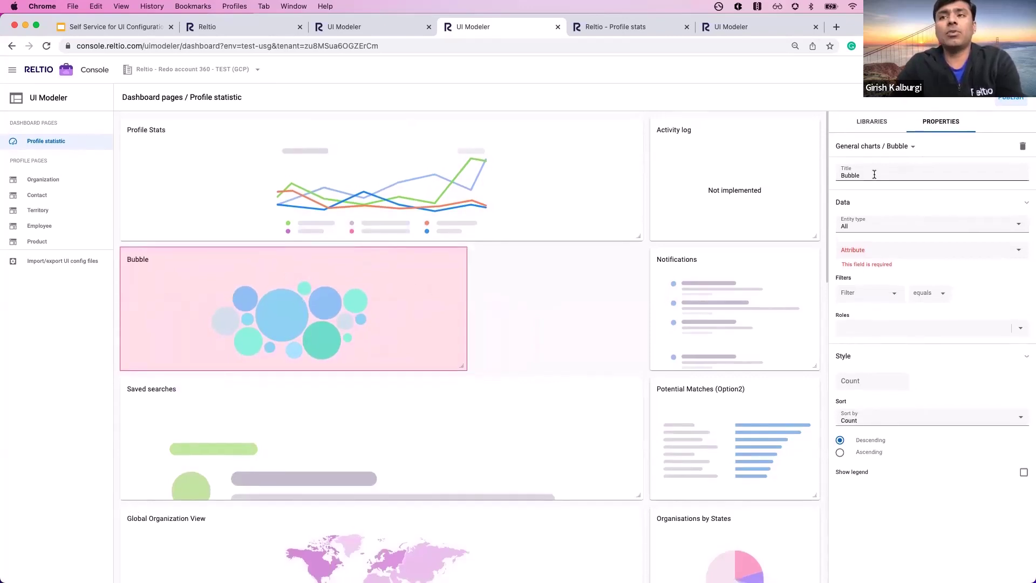
Check the chart types available for the bubble chart and set its title to "Unverified Address by States".
double_click(902, 174)
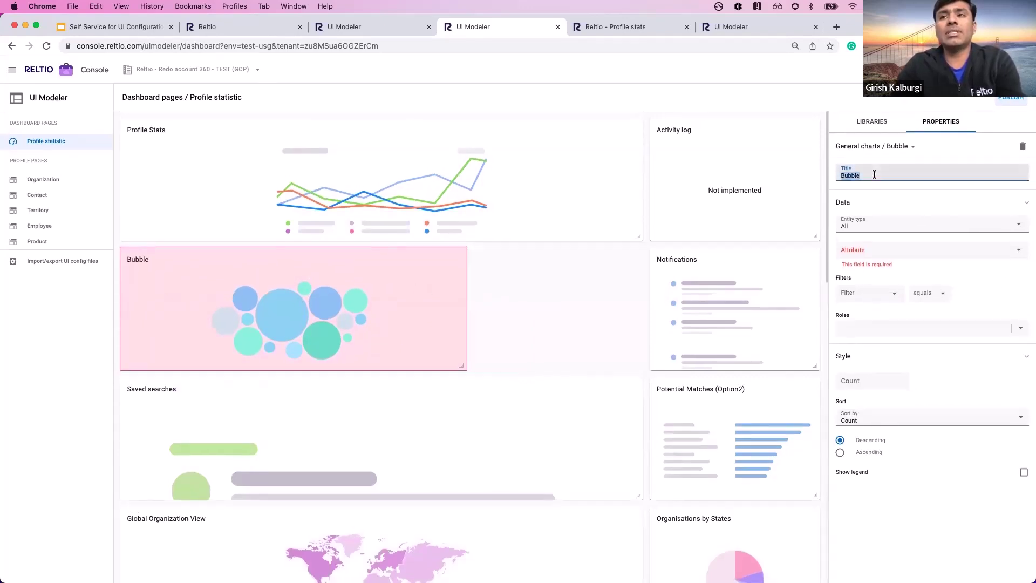
click(913, 147)
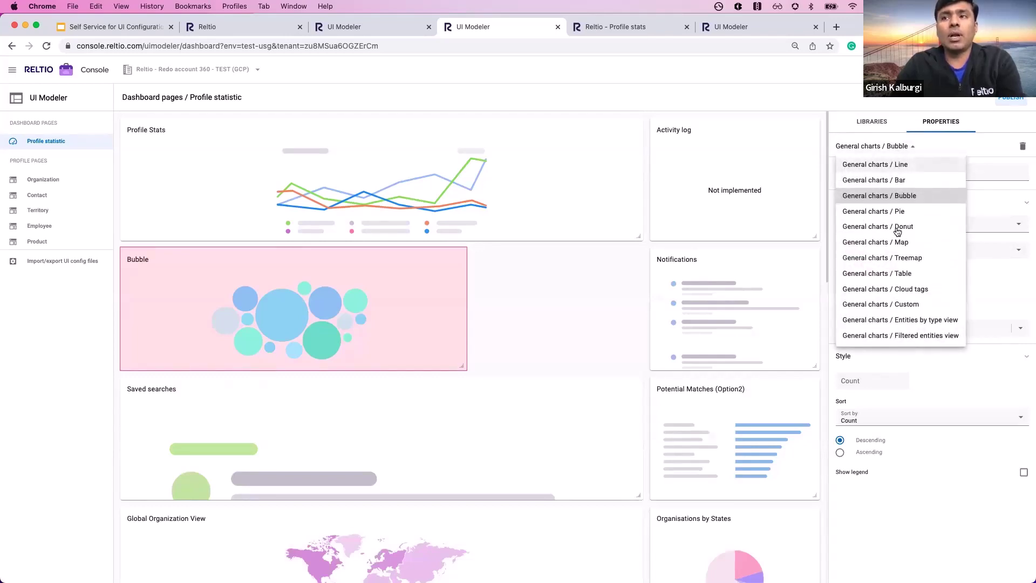
click(816, 91)
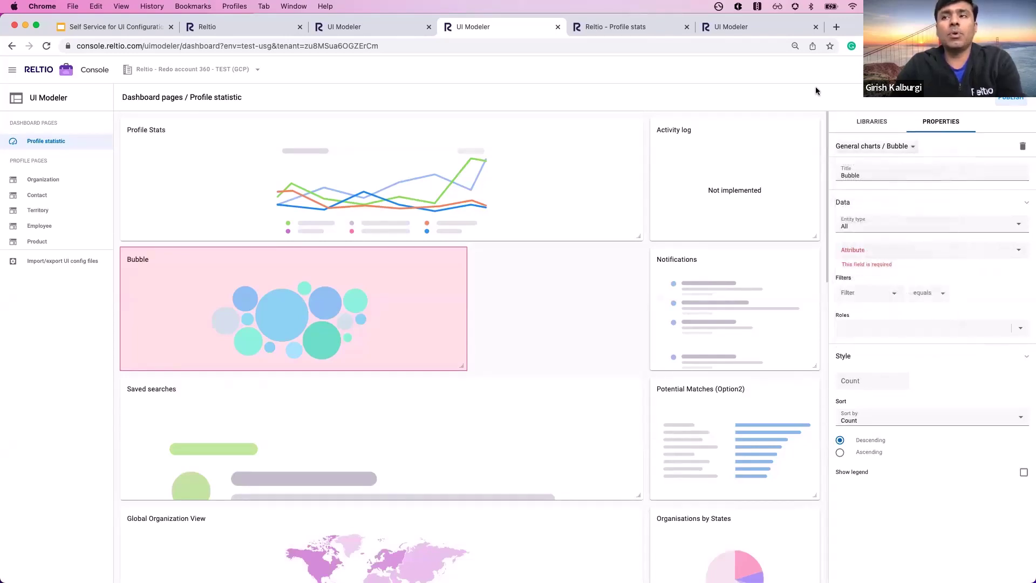
double_click(874, 175)
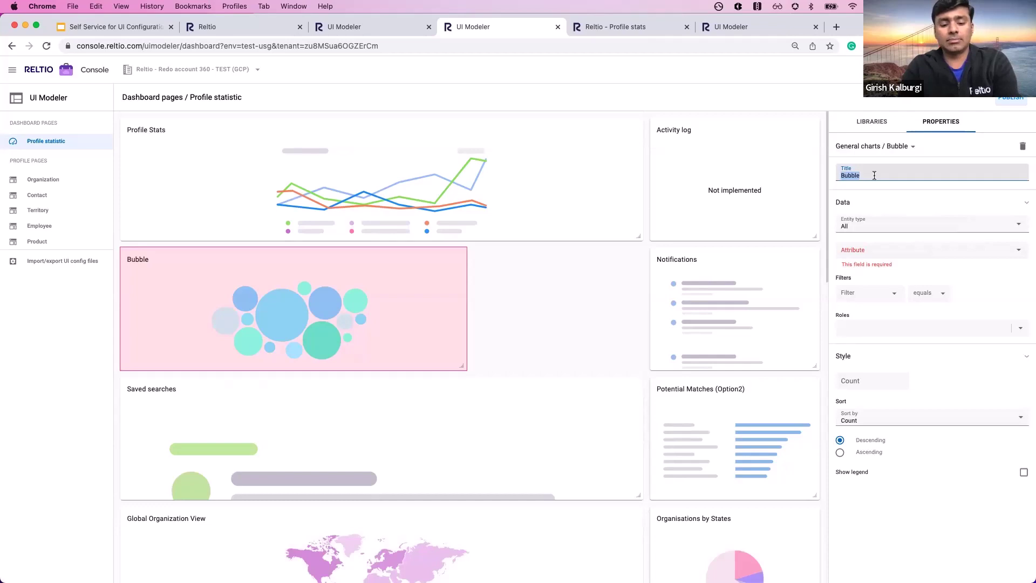
text(Unverified)
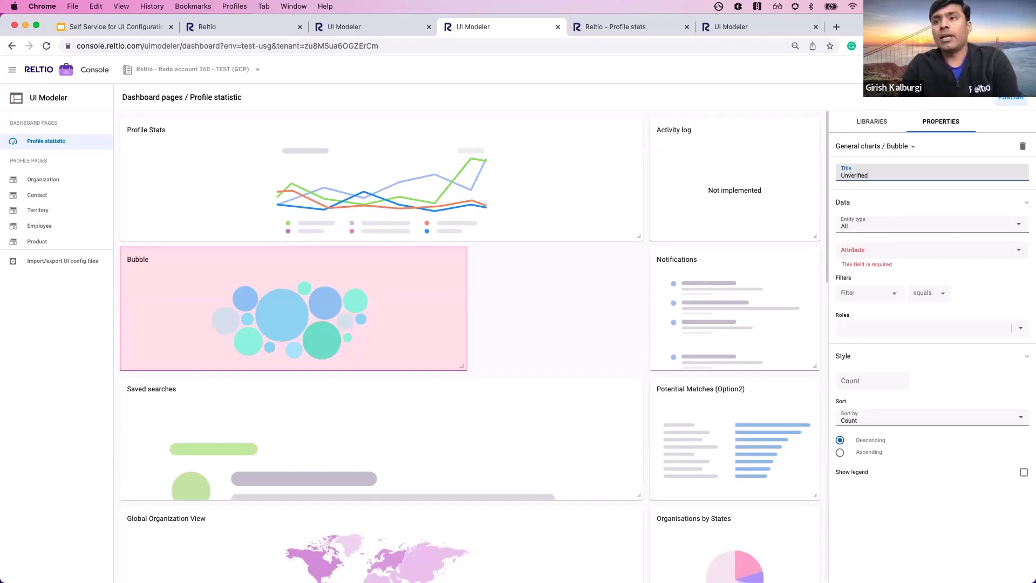
text( A)
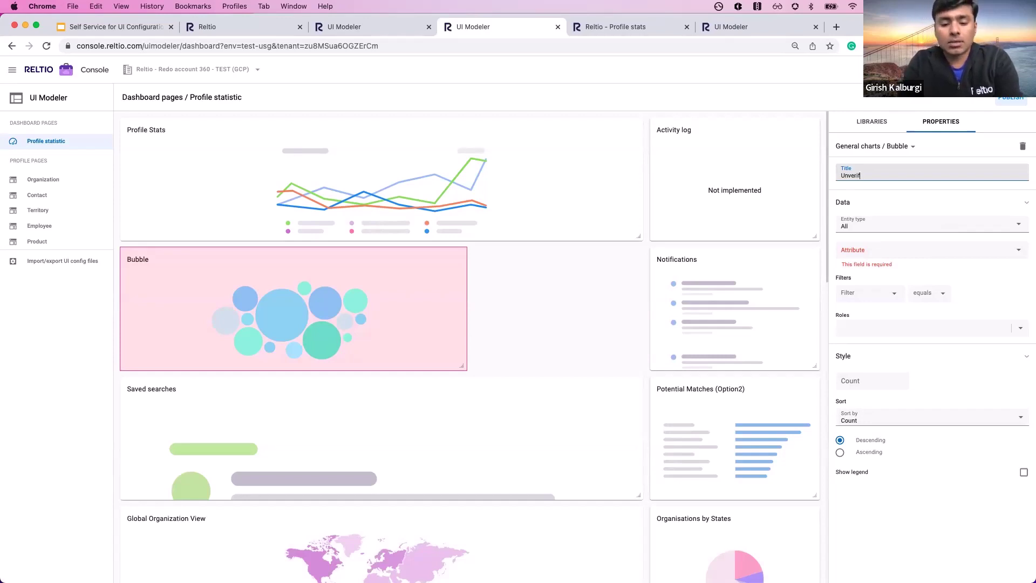
text(ddress)
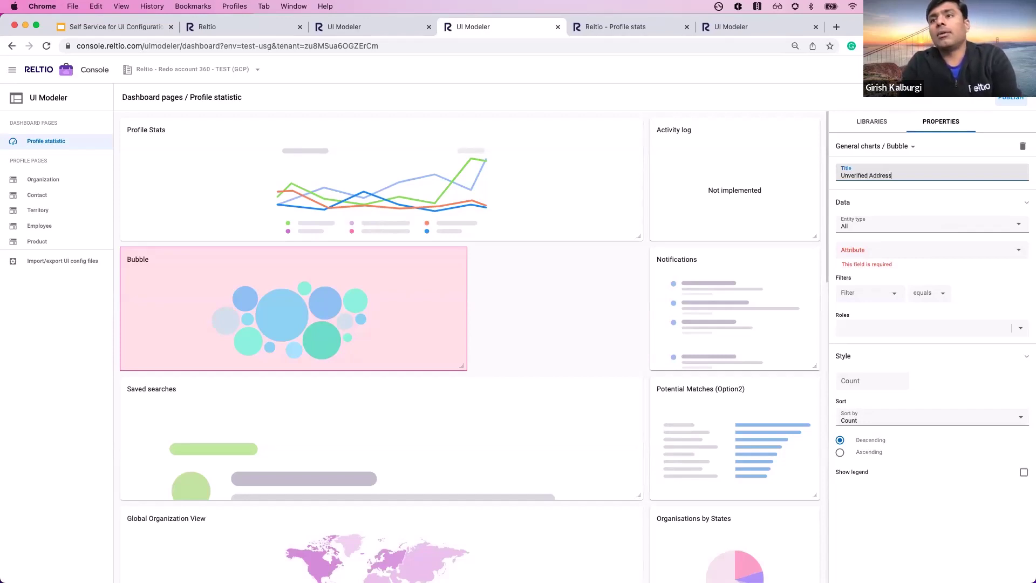
text( by States)
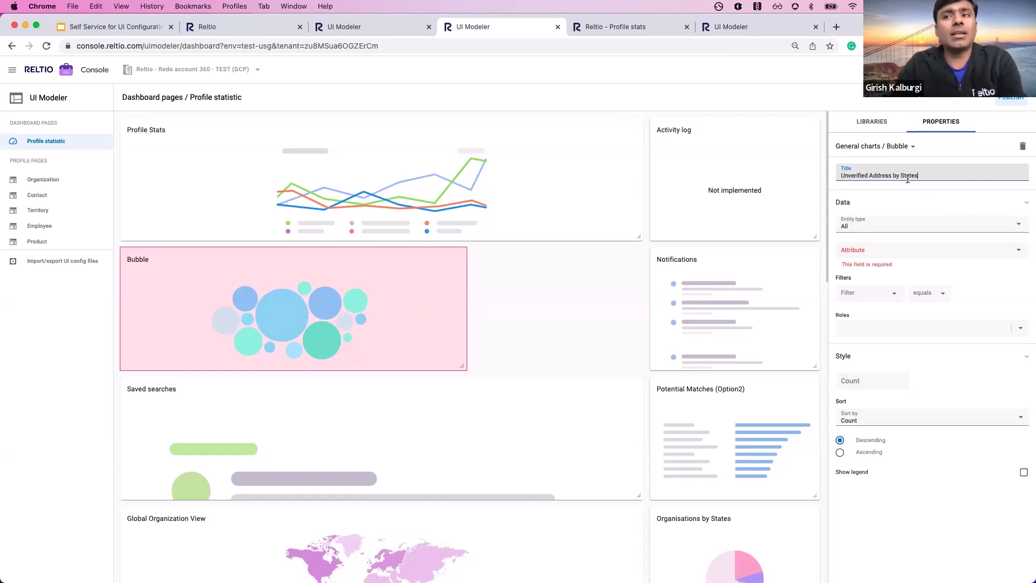
Set the bubble chart's entity type to Organization and its attribute to Address / State.
click(1021, 227)
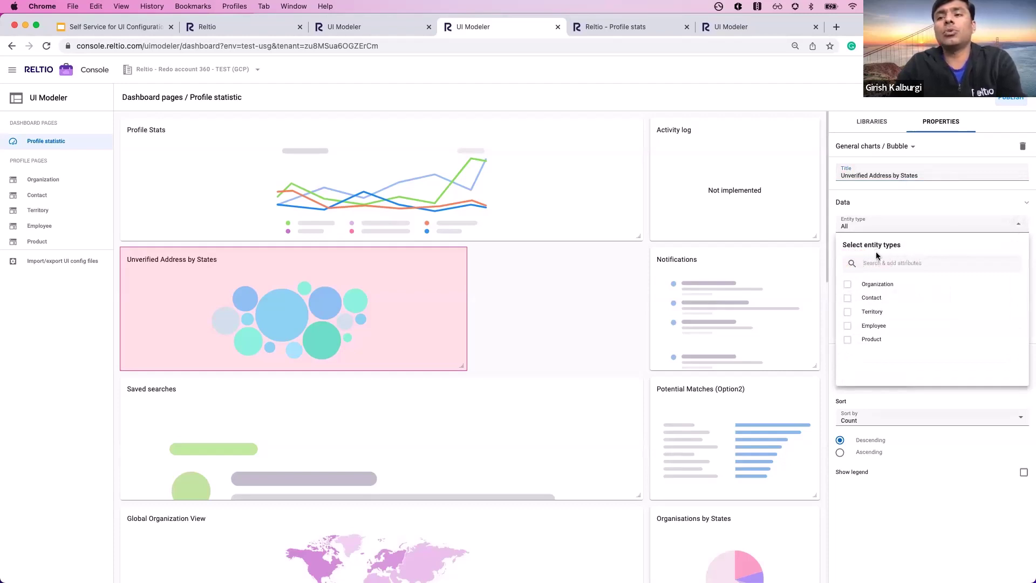
click(872, 286)
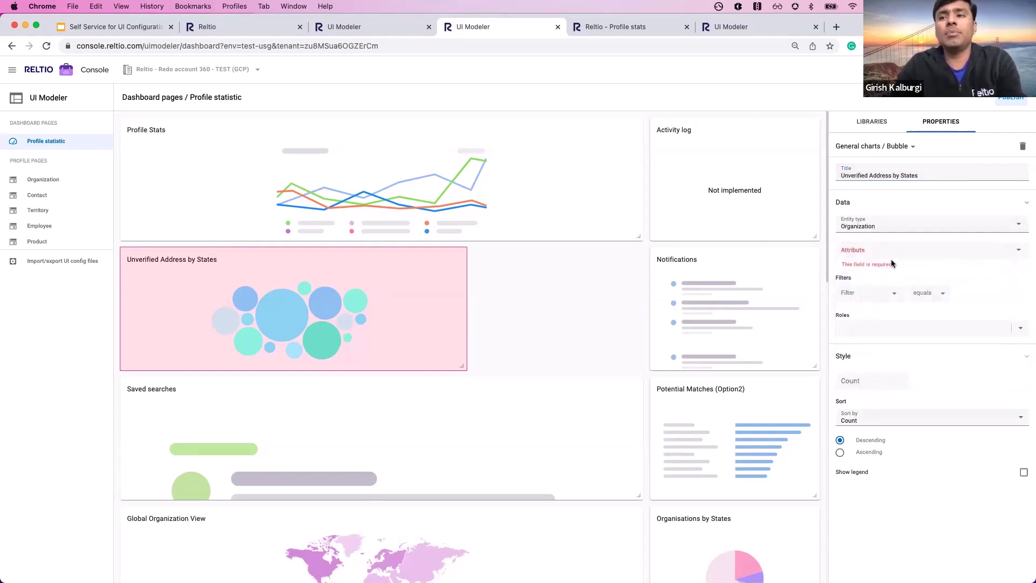
click(1019, 251)
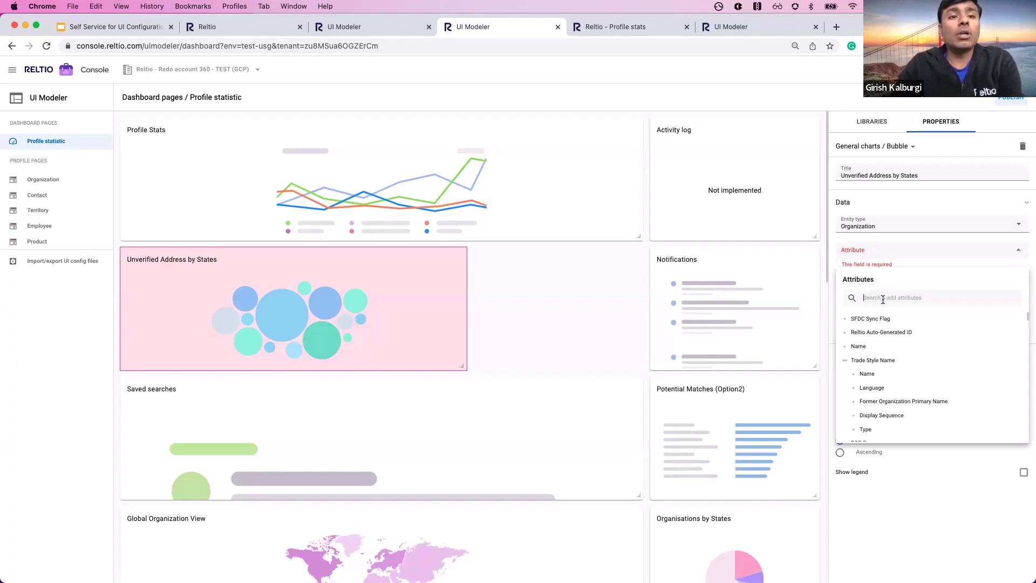
text(state)
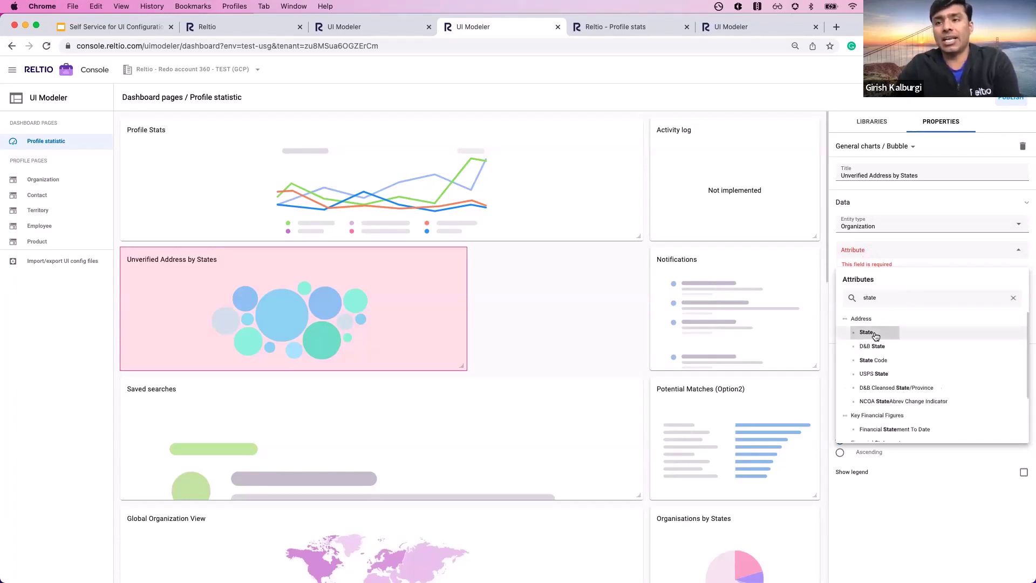
click(875, 337)
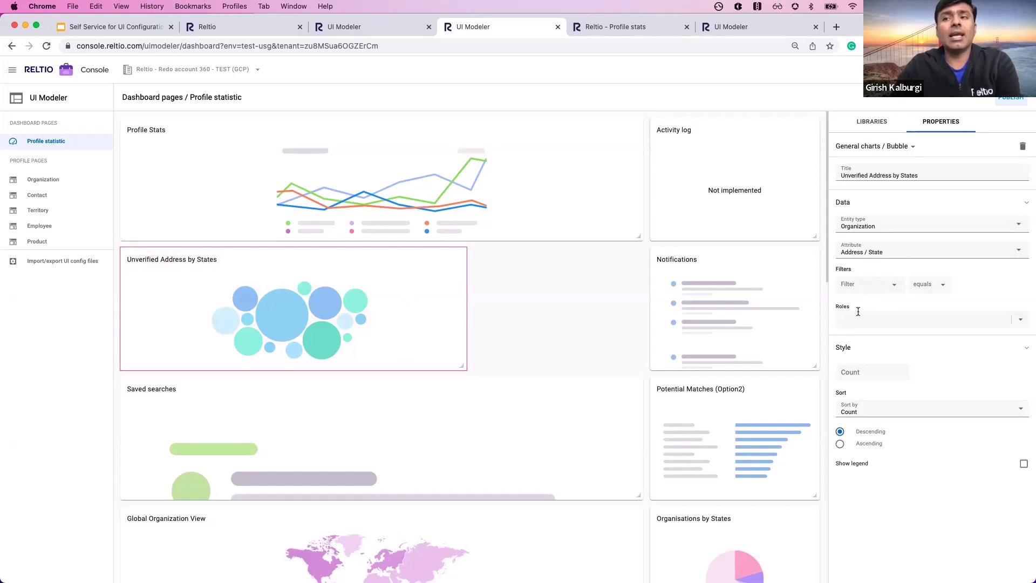
Filter the bubble chart to Address / Verification Status equals Unverified, and delete the stray Type filter.
click(894, 284)
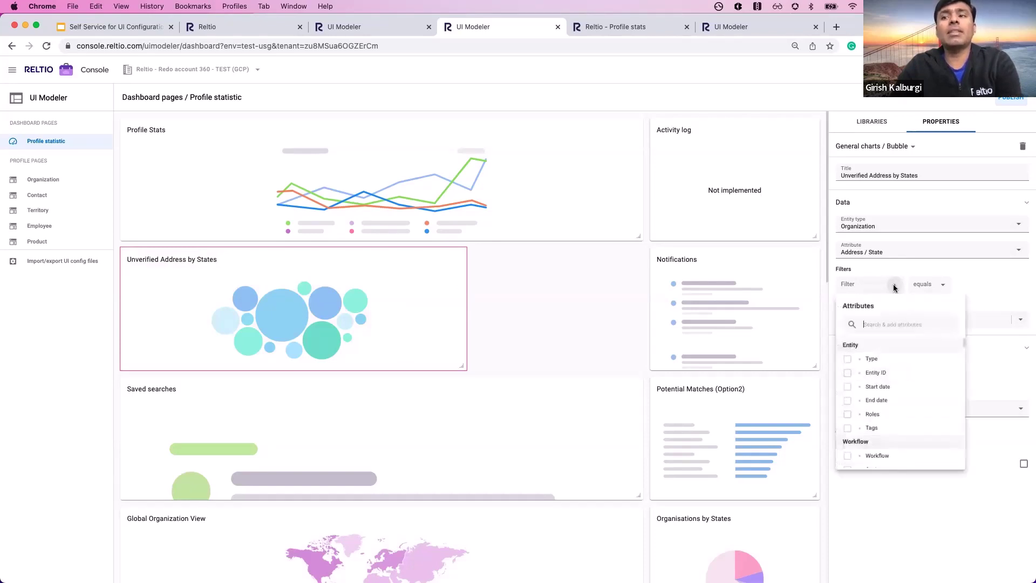
click(877, 324)
text(status)
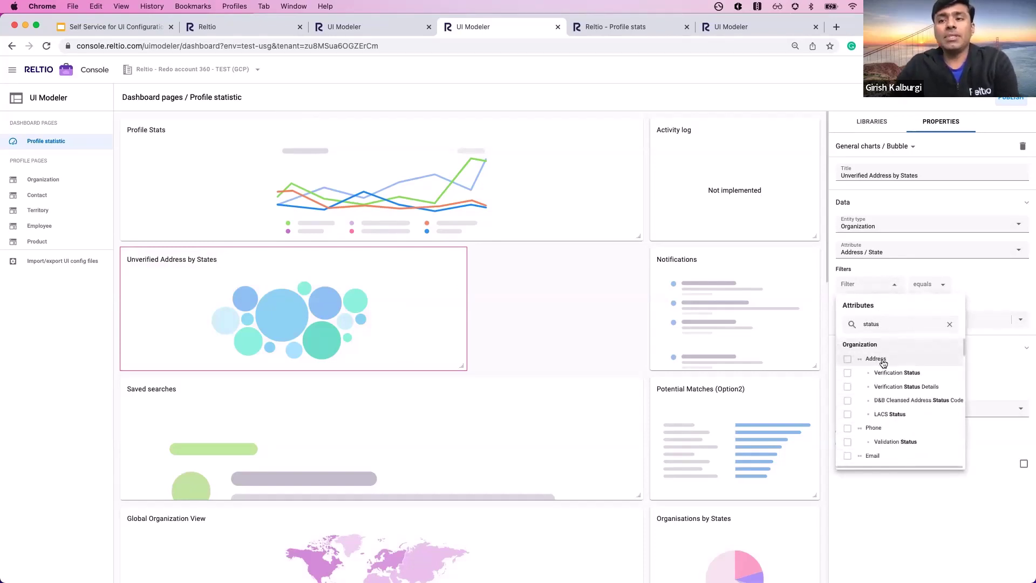
click(898, 373)
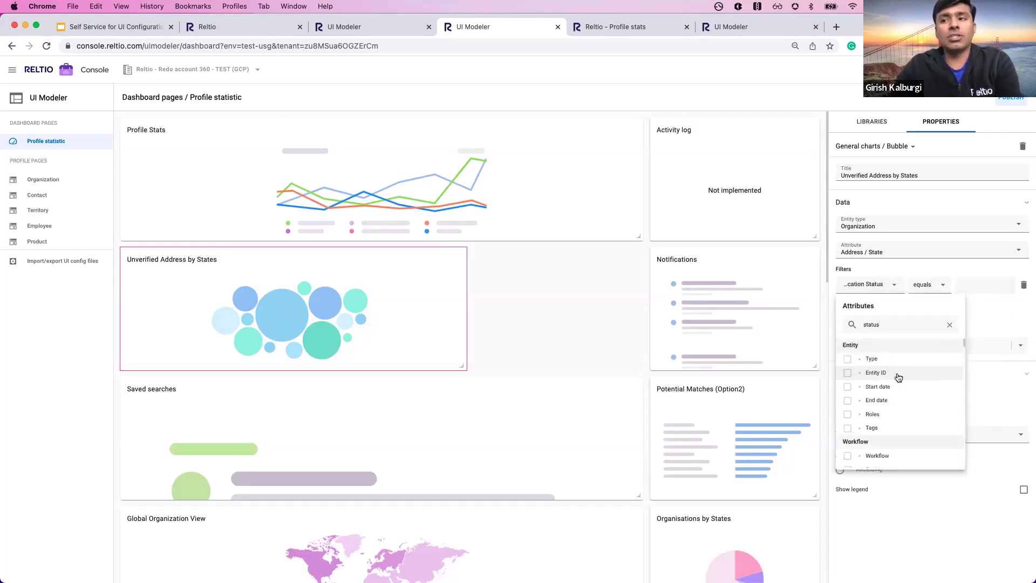
click(966, 285)
text(Unv)
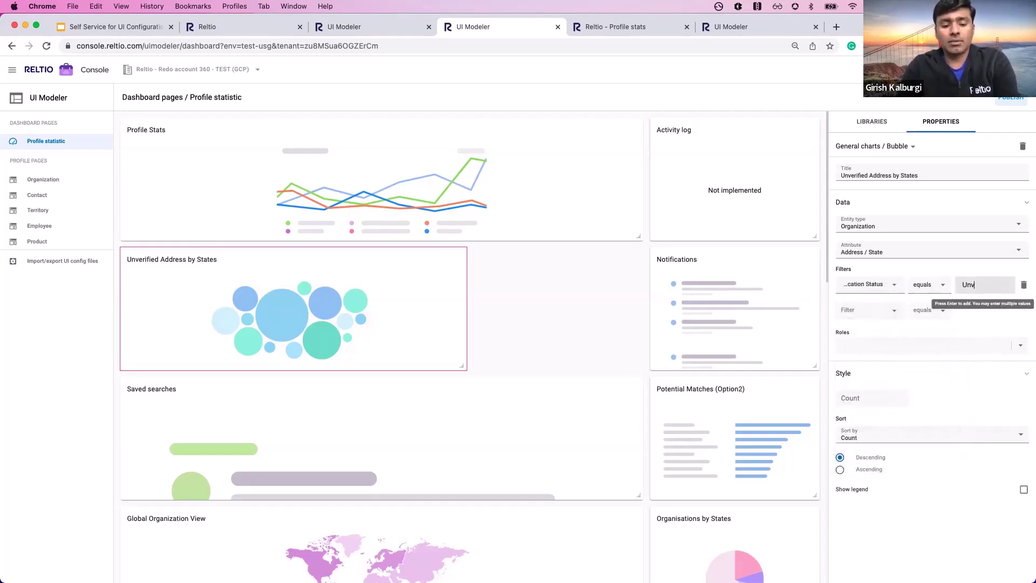
text(erified)
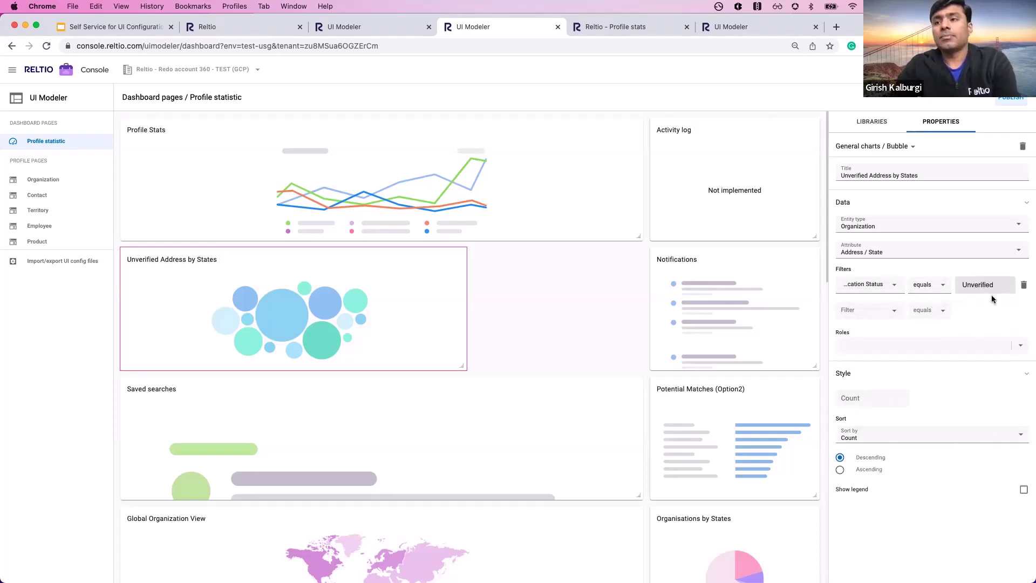
key(Return)
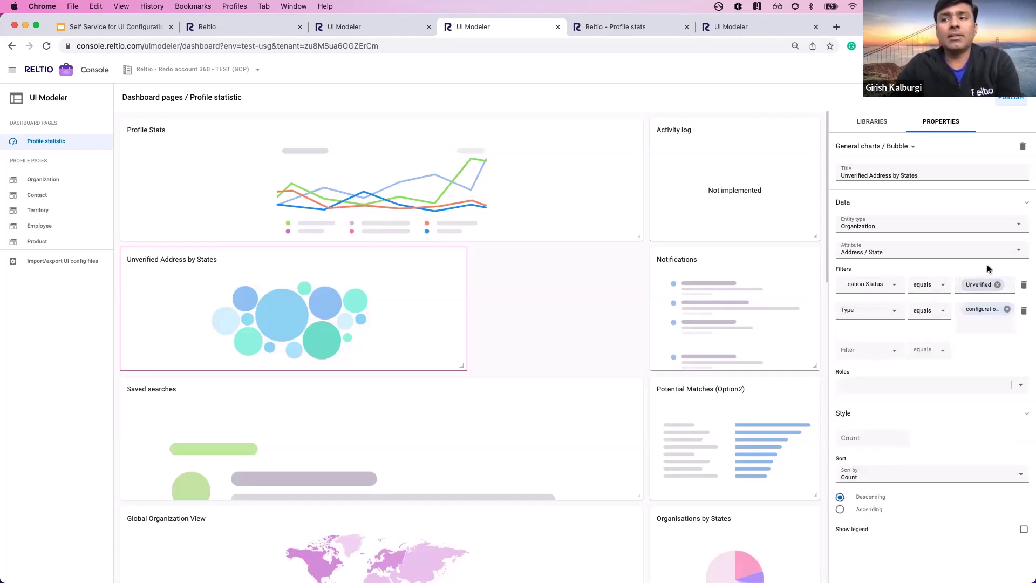
click(1024, 311)
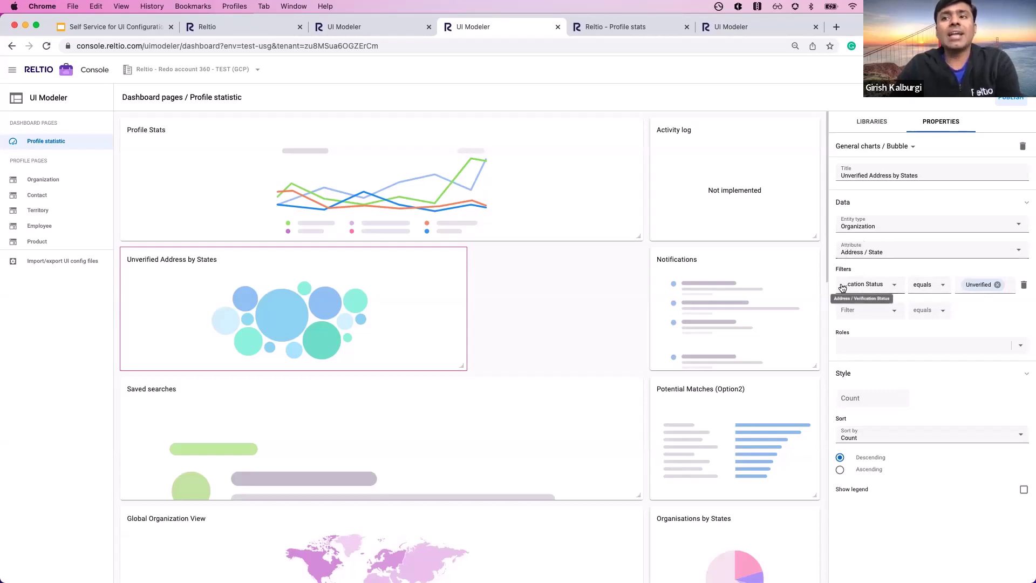
Check which roles can be assigned to the bubble chart, leaving none selected.
click(1018, 348)
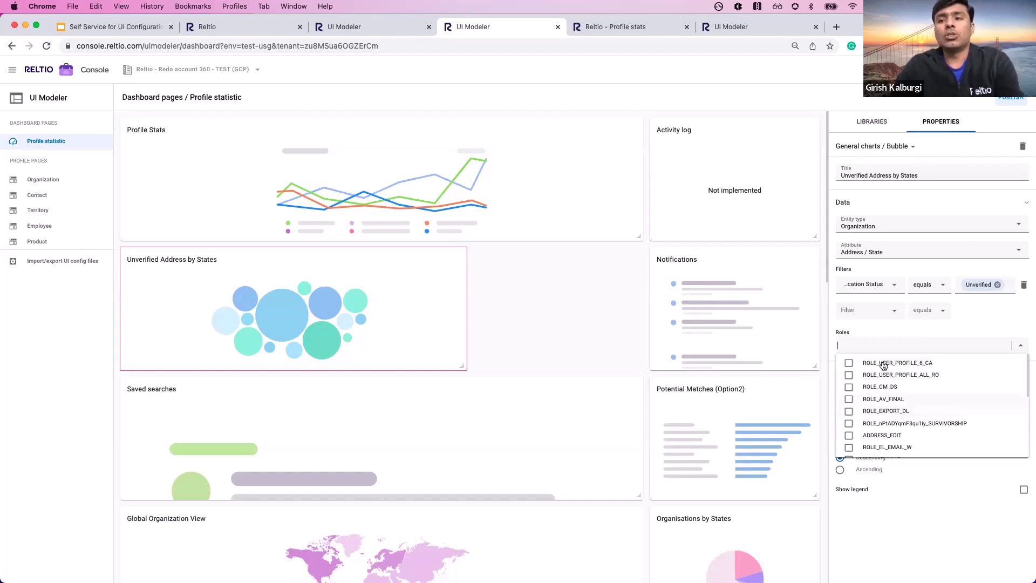
scroll(885, 402, down, 1)
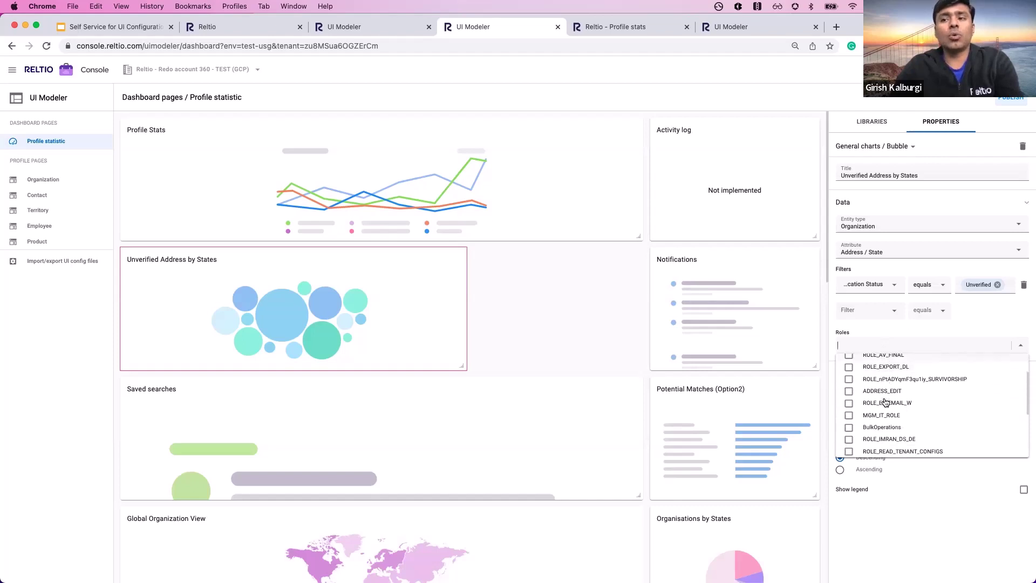
scroll(885, 399, up, 1)
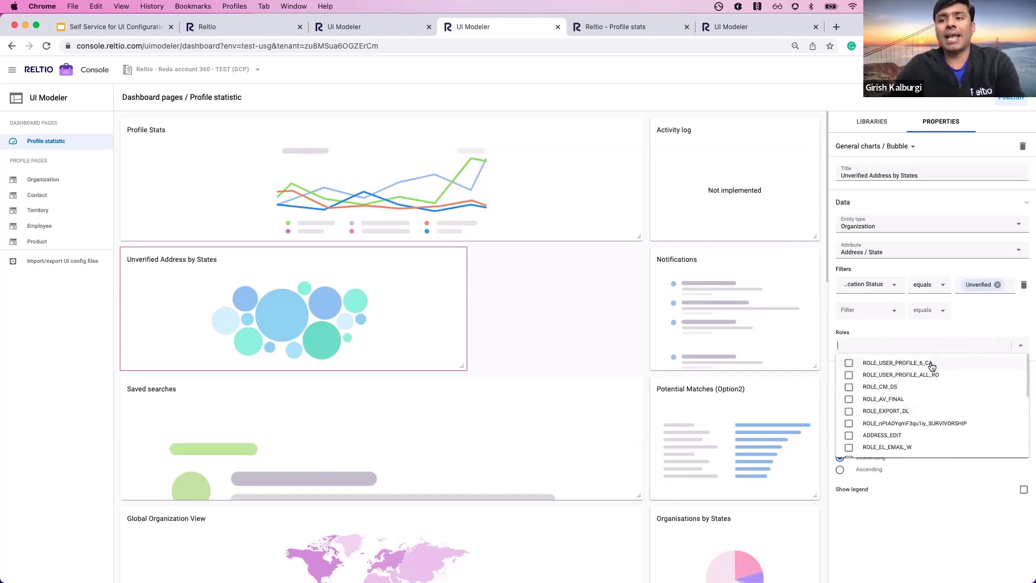
click(973, 324)
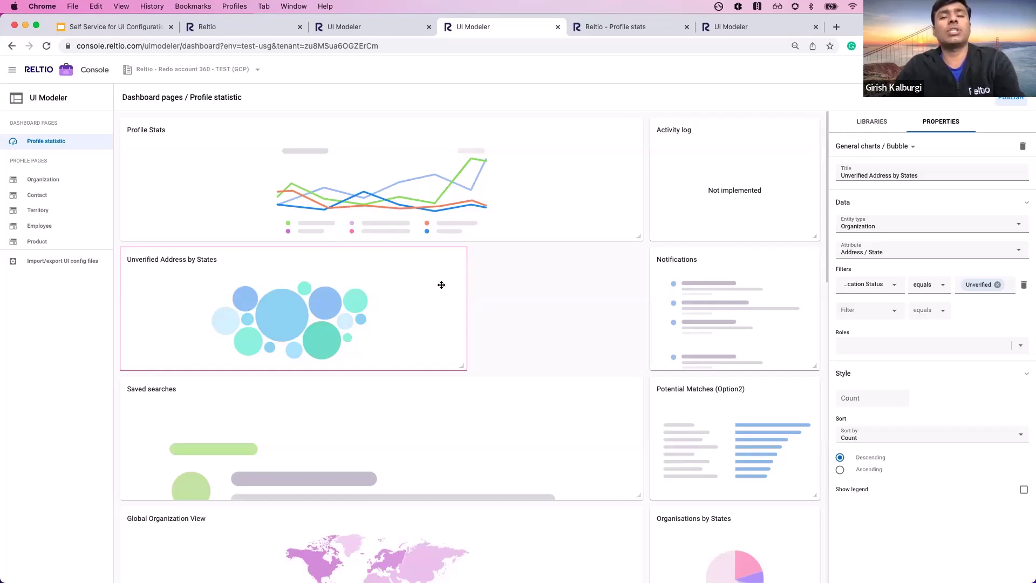
Enable the legend for the bubble chart and publish the dashboard configuration.
click(1023, 490)
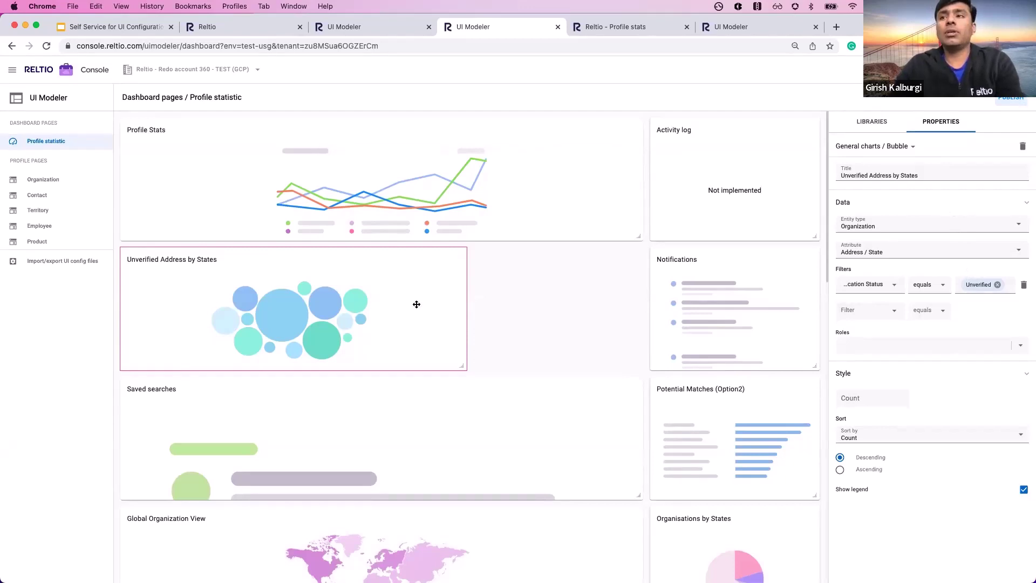
click(1012, 102)
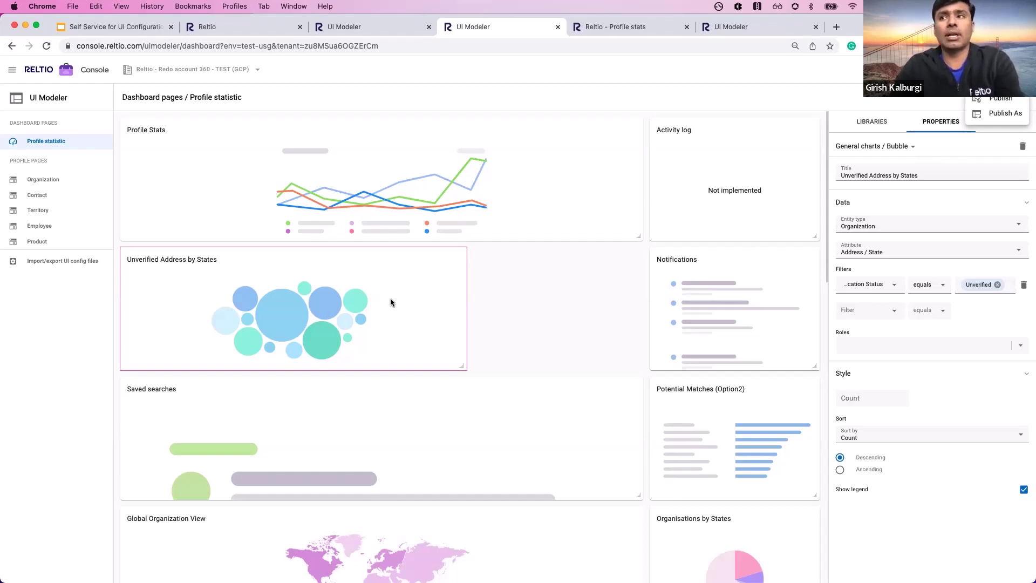
click(996, 100)
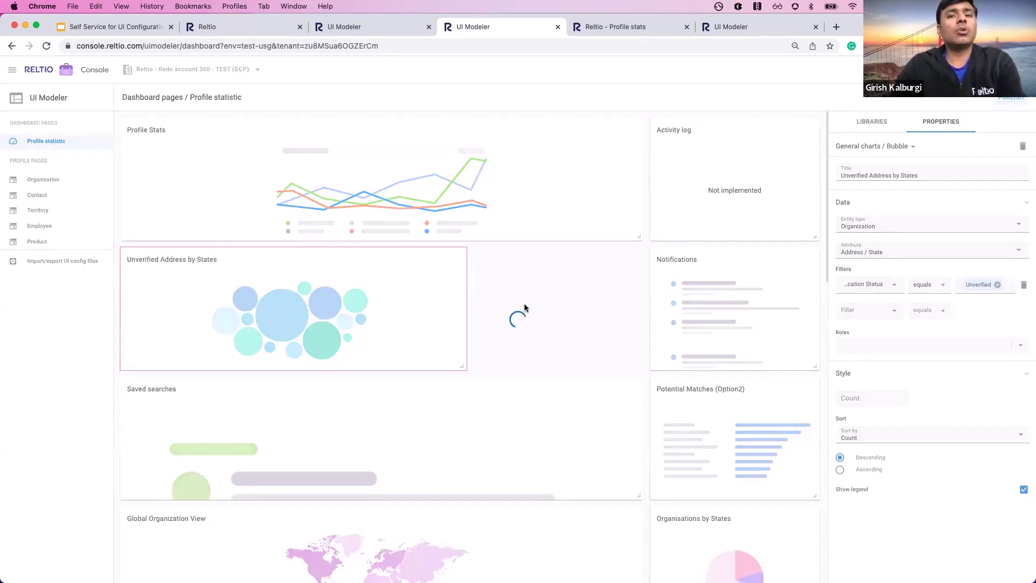
Switch to the gus-training tenant's UI Modeler and view the perspective properties of the HCO profile page.
click(730, 27)
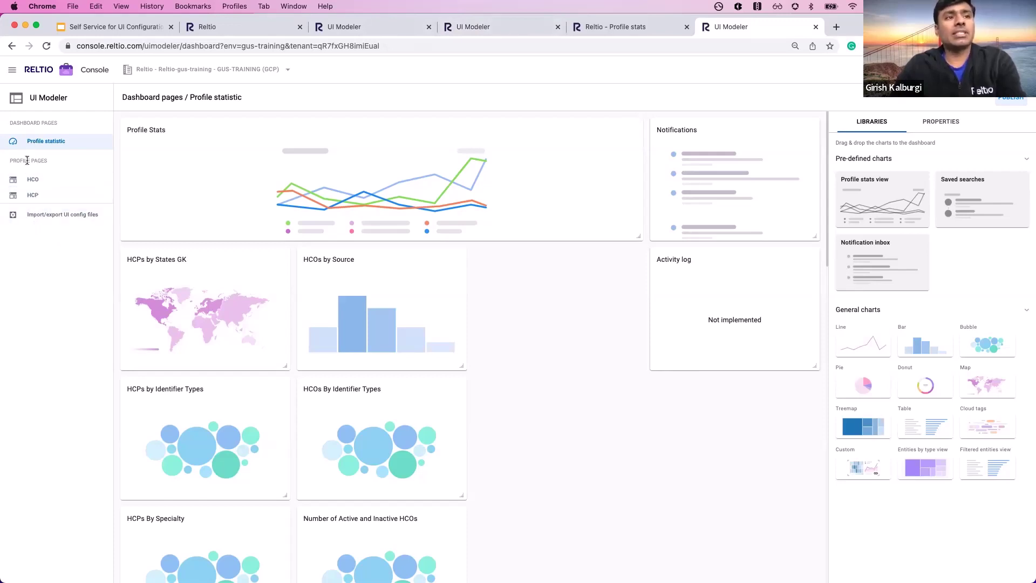
click(31, 183)
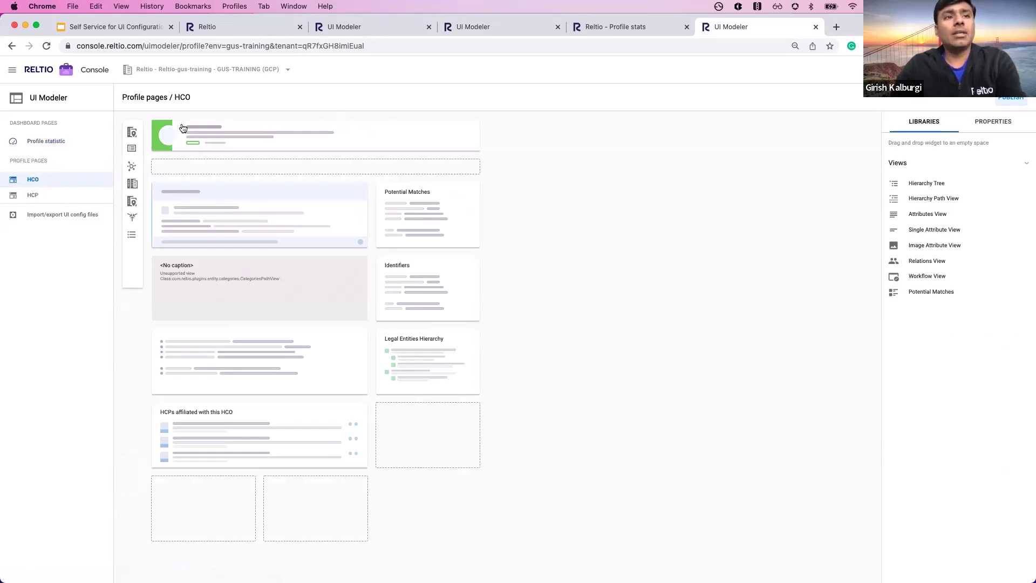
click(136, 150)
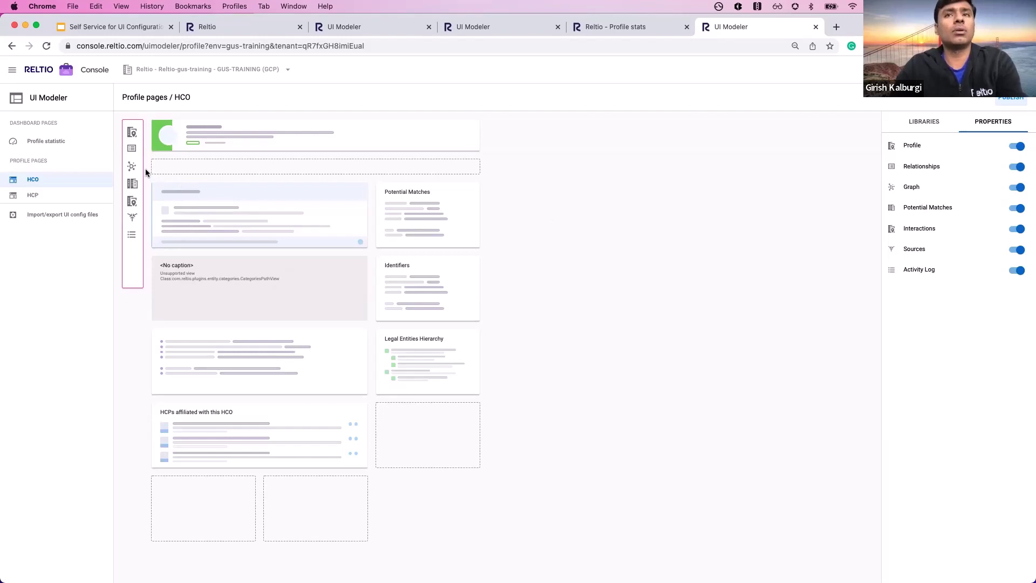
Return to the Redo account 360 tenant's UI Modeler and review the properties of Profile Stats and Unverified Address by States.
click(487, 32)
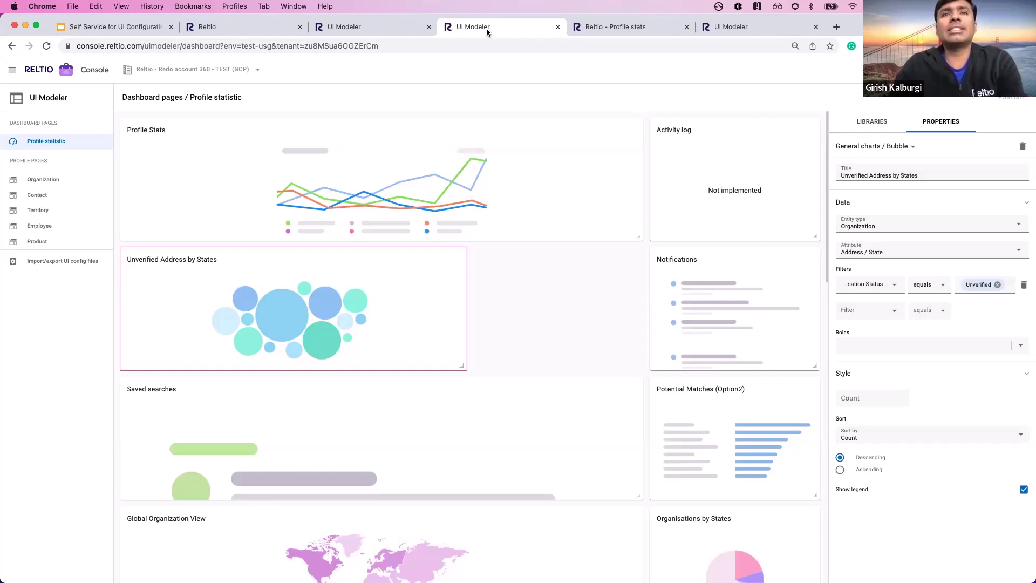
click(377, 178)
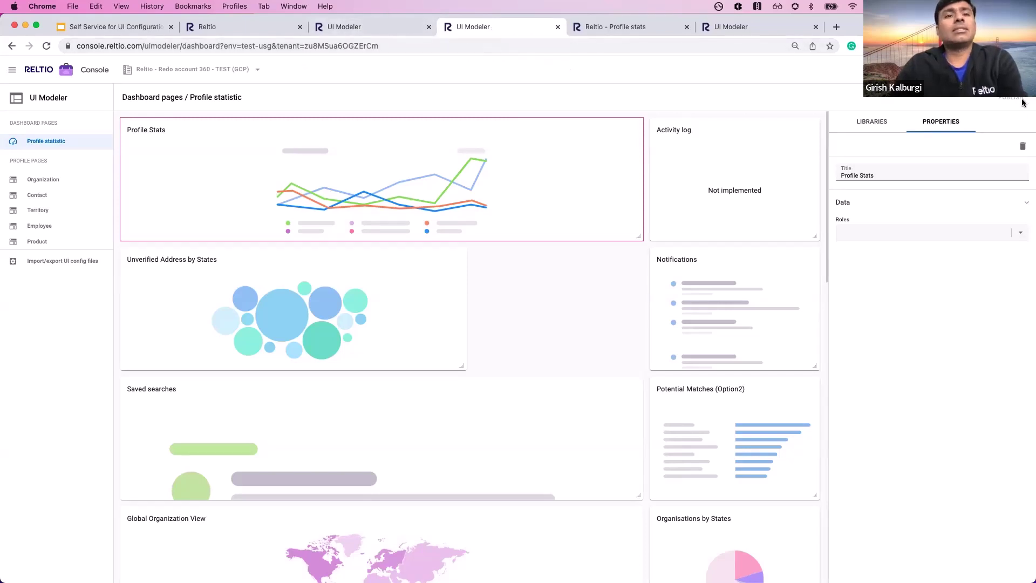
click(350, 299)
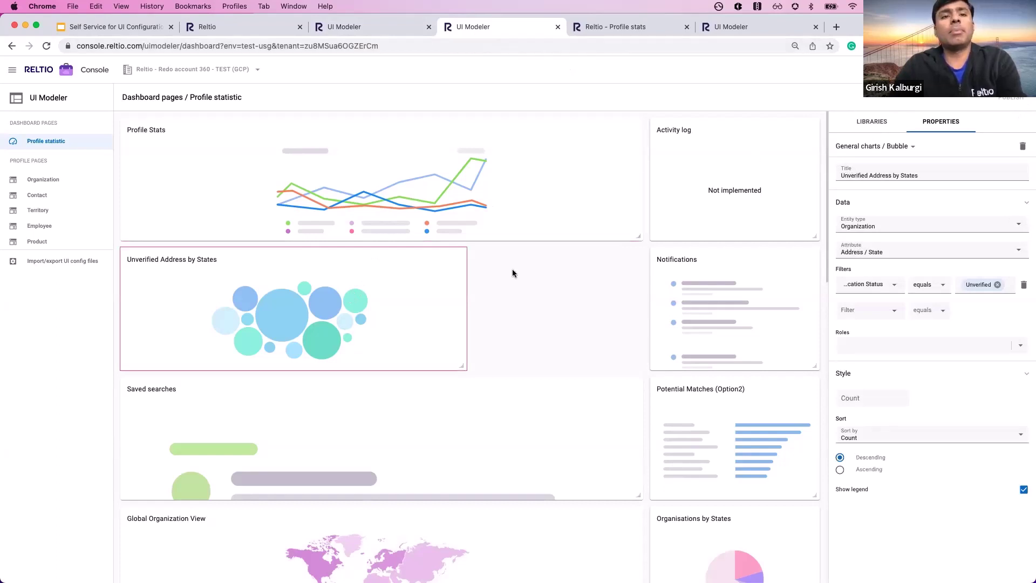
Switch to the Reltio dashboard, reload it, and examine the Unverified Address by States chart and its California bubble.
click(233, 31)
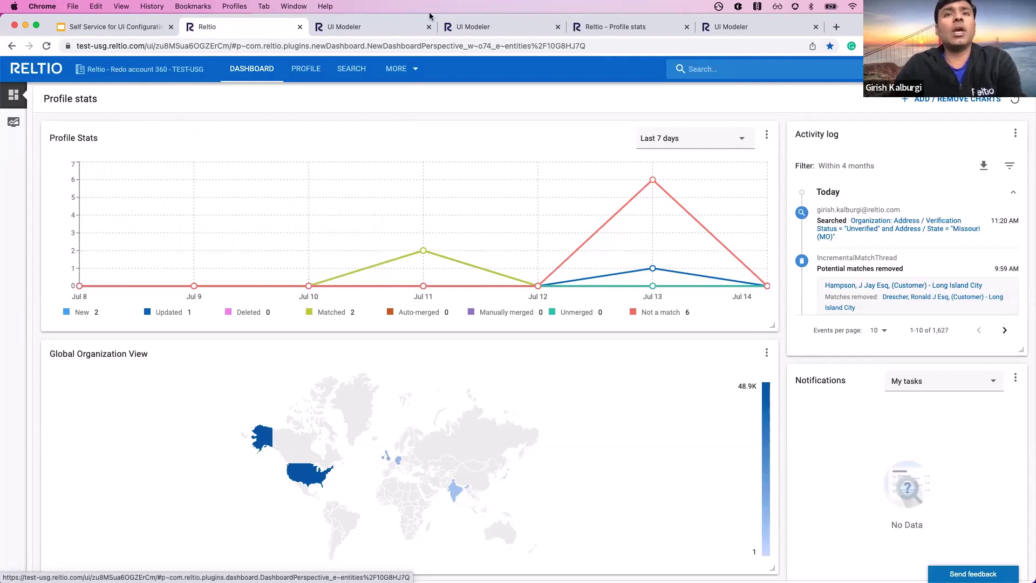
click(45, 47)
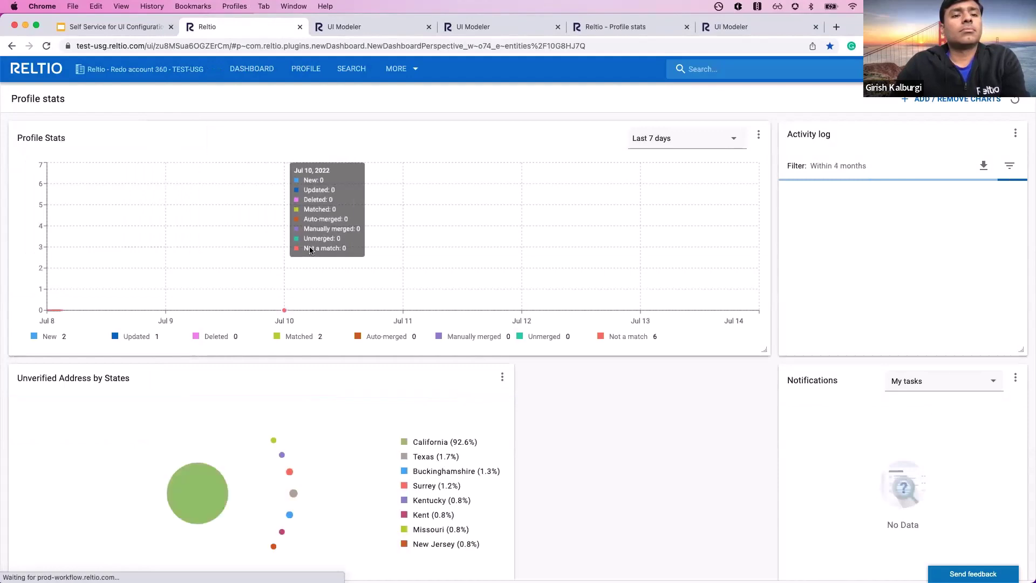
scroll(310, 249, down, 2)
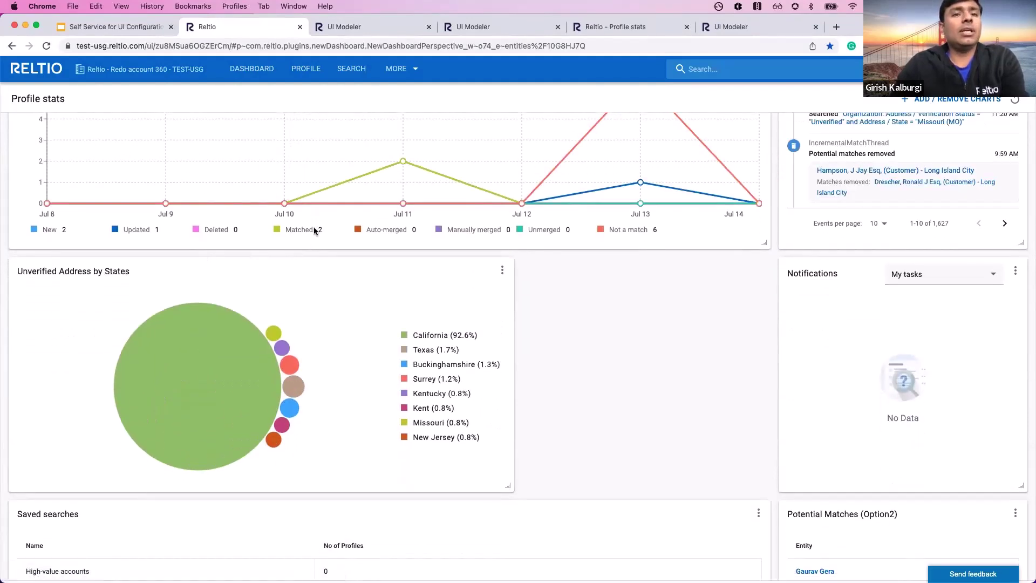
scroll(313, 227, up, 3)
scroll(293, 288, down, 1)
scroll(293, 288, up, 1)
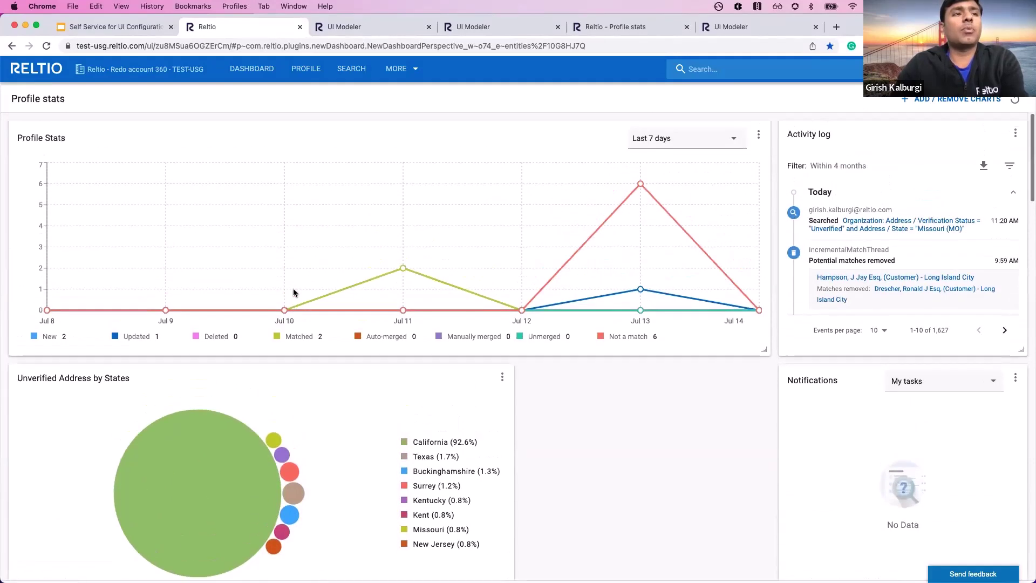
scroll(293, 289, down, 3)
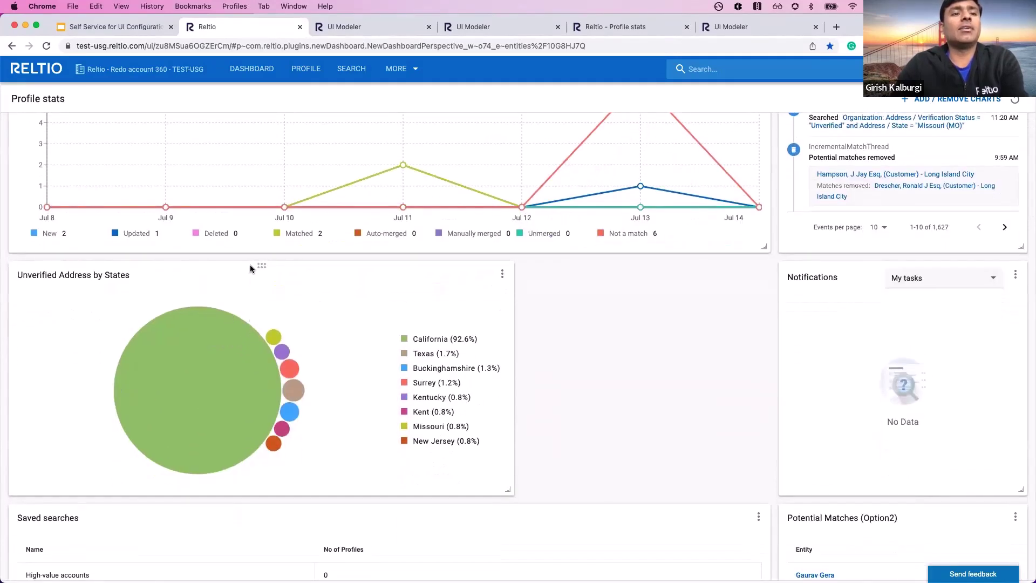
mouse_move(248, 363)
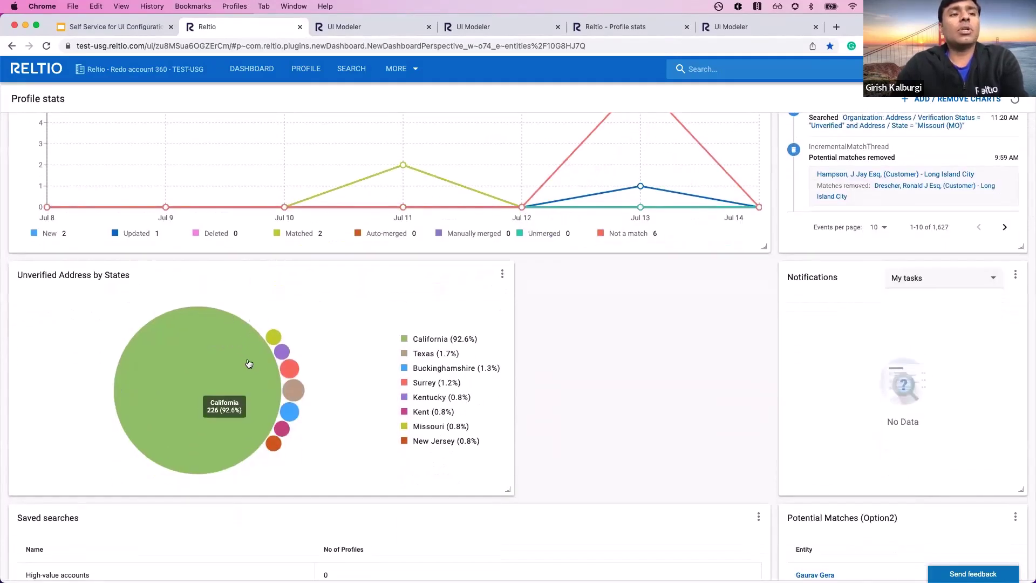
Check the options available for the Unverified Address by States chart and refresh it.
scroll(249, 363, down, 1)
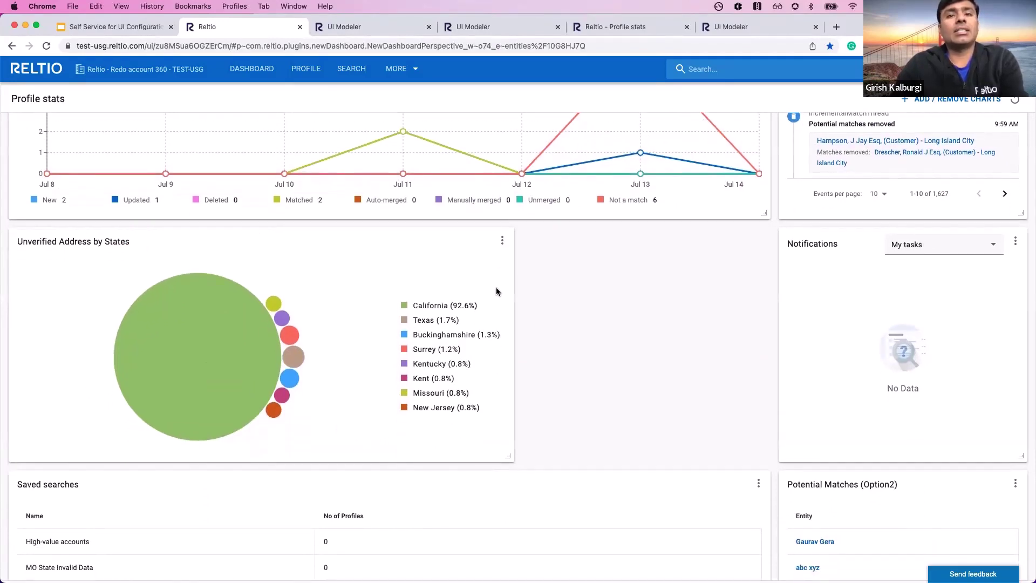
click(503, 243)
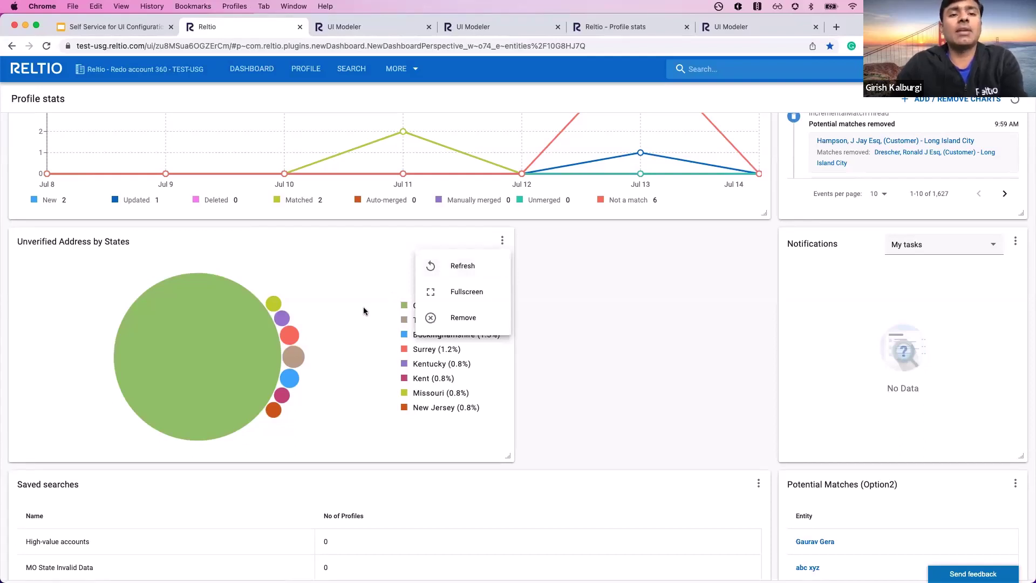
click(458, 267)
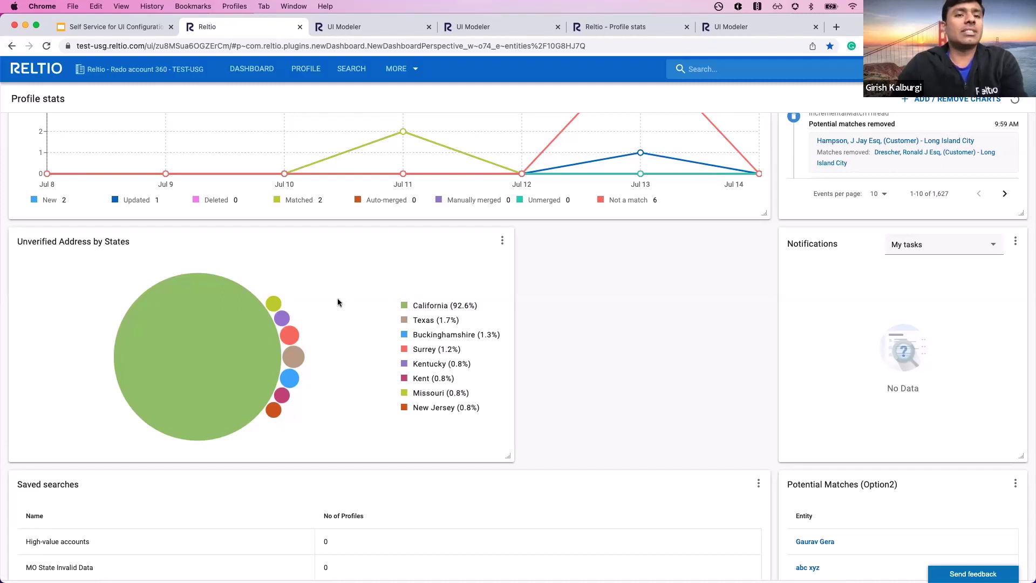
Open the search results for Missouri from the bubble chart, view the unverified organizations, and return to the dashboard.
mouse_move(237, 332)
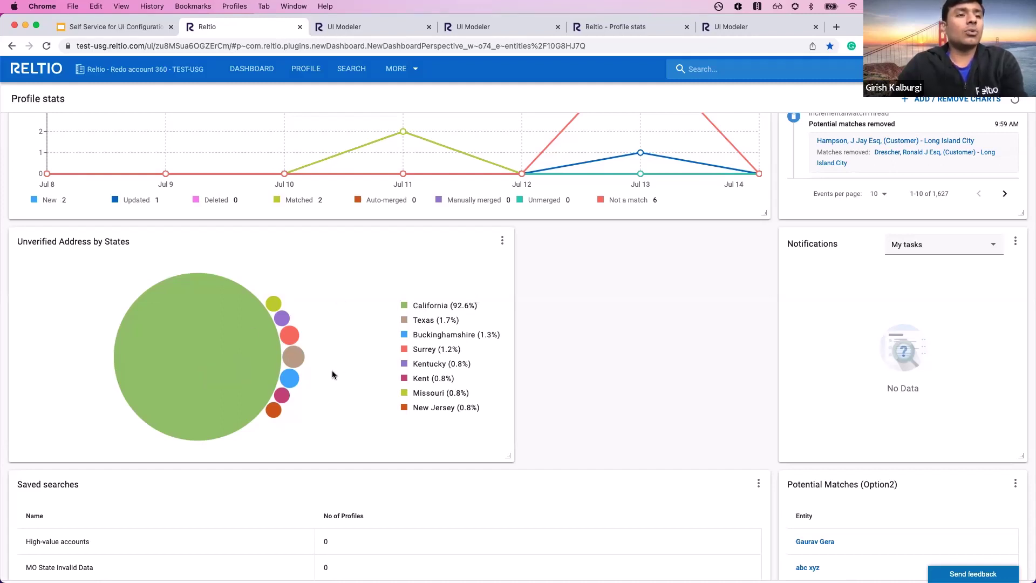
mouse_move(242, 389)
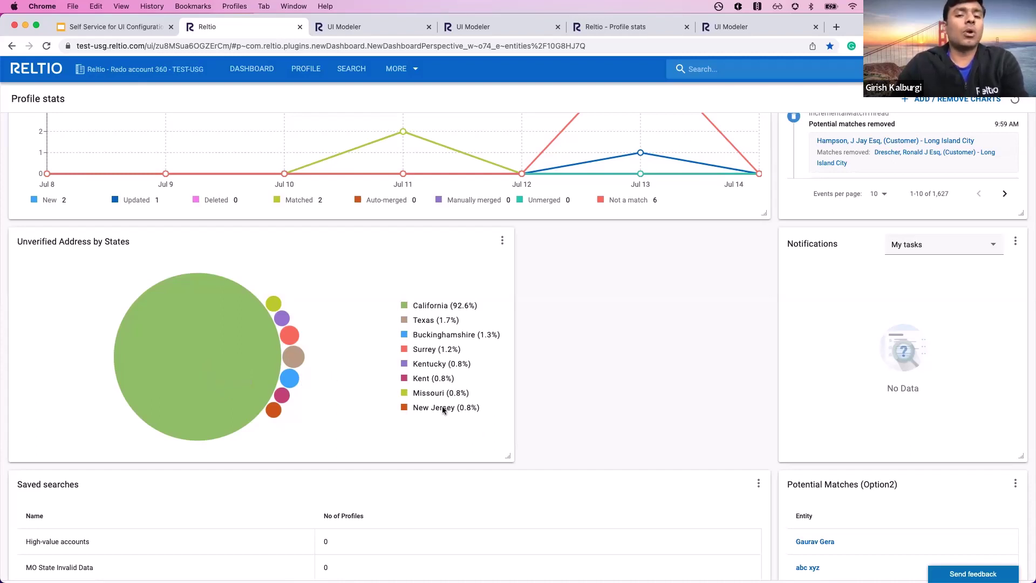
mouse_move(292, 387)
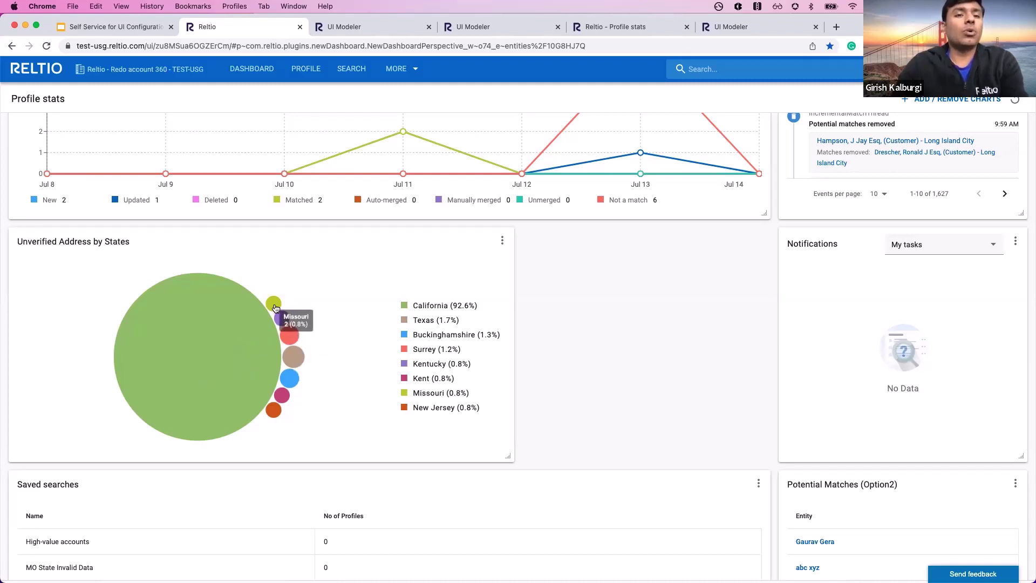
mouse_move(275, 308)
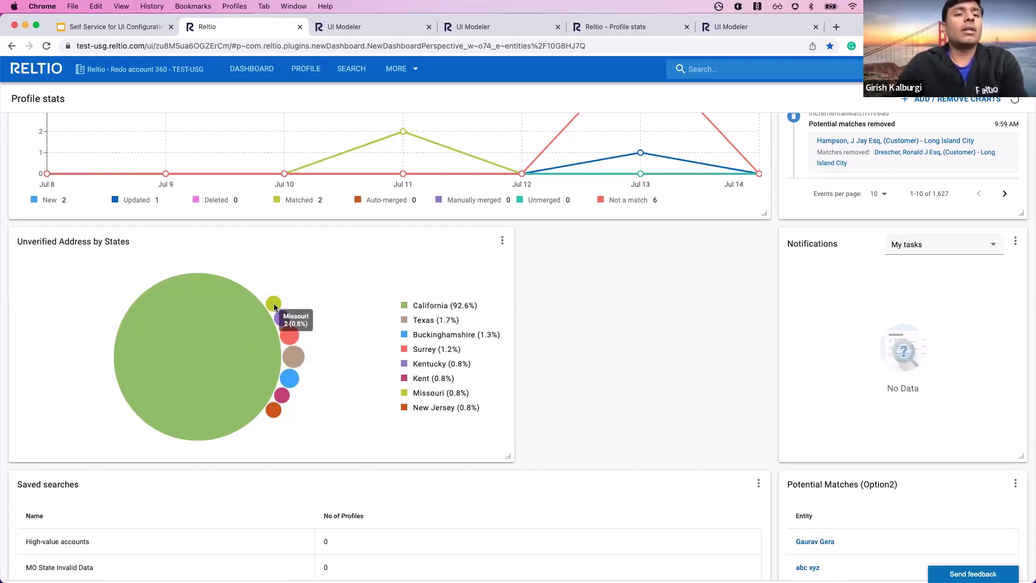
click(274, 306)
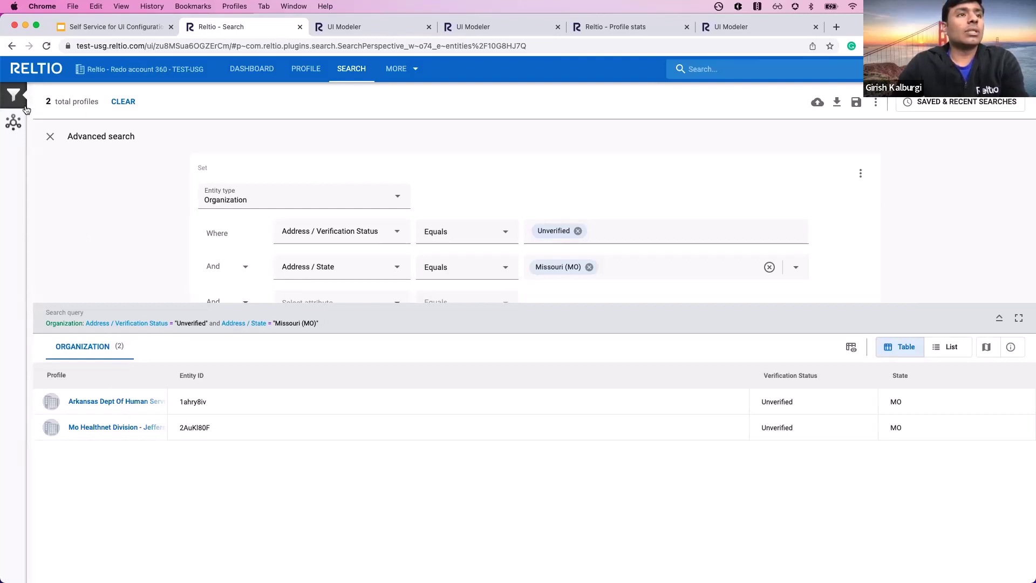
click(256, 71)
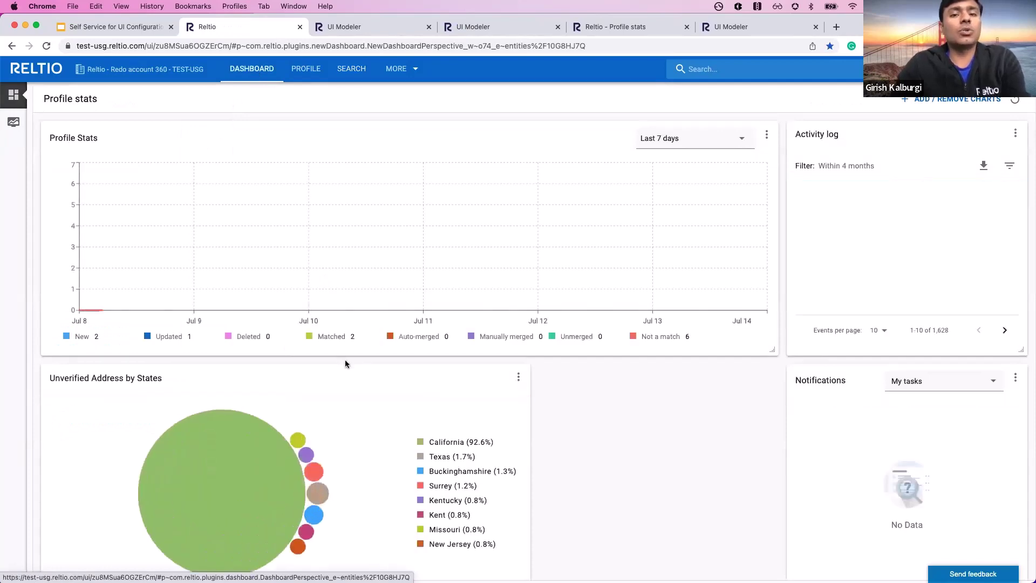
Open Manage view preferences from the account profile, review which features use the new view, and close it without saving.
scroll(345, 359, down, 2)
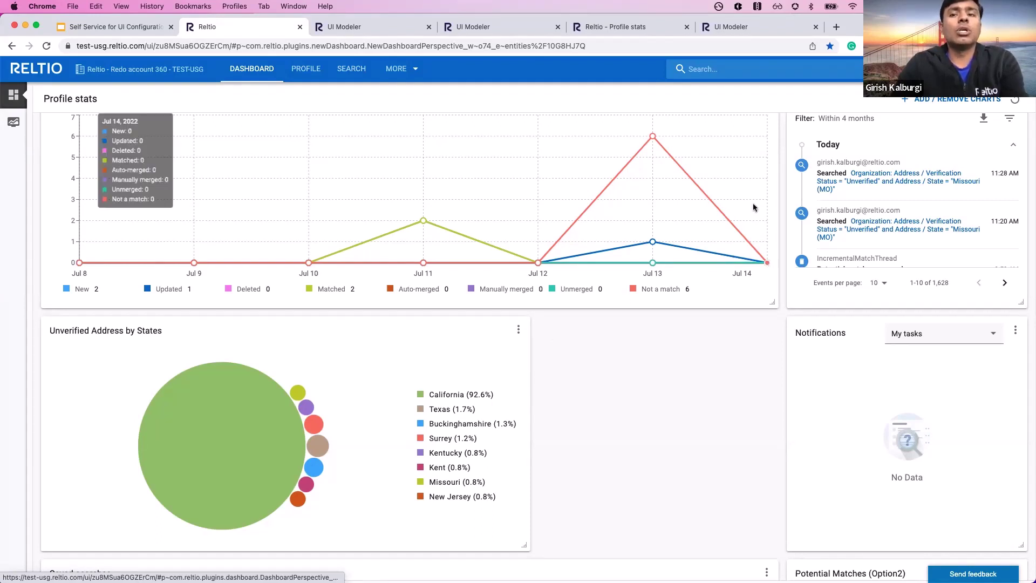
click(1014, 69)
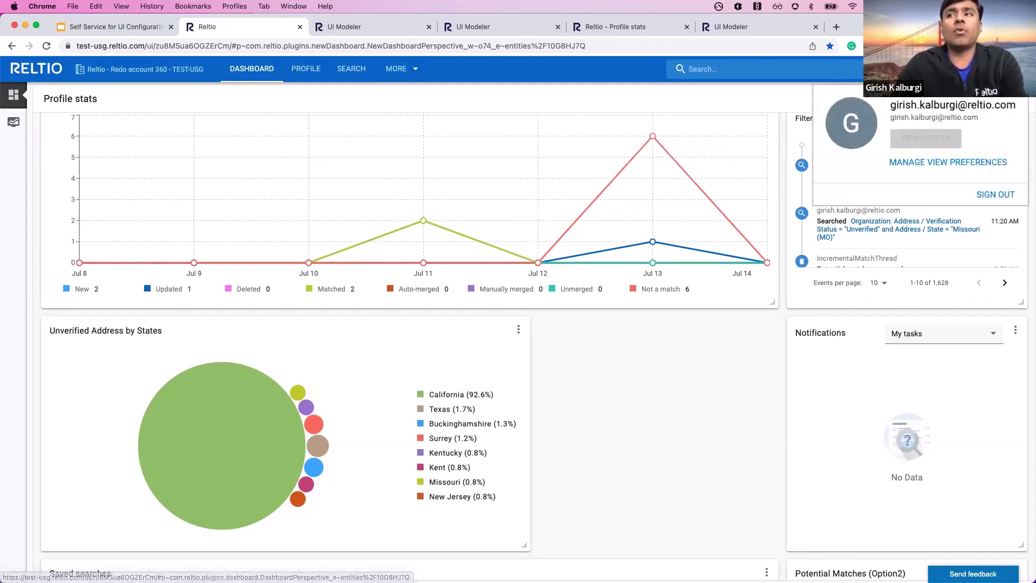
click(958, 164)
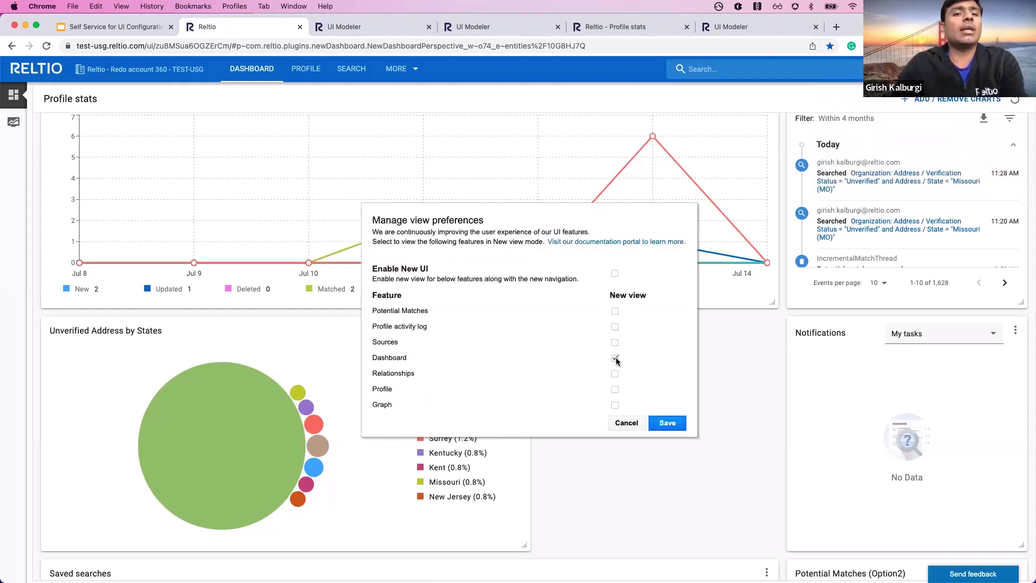
click(625, 422)
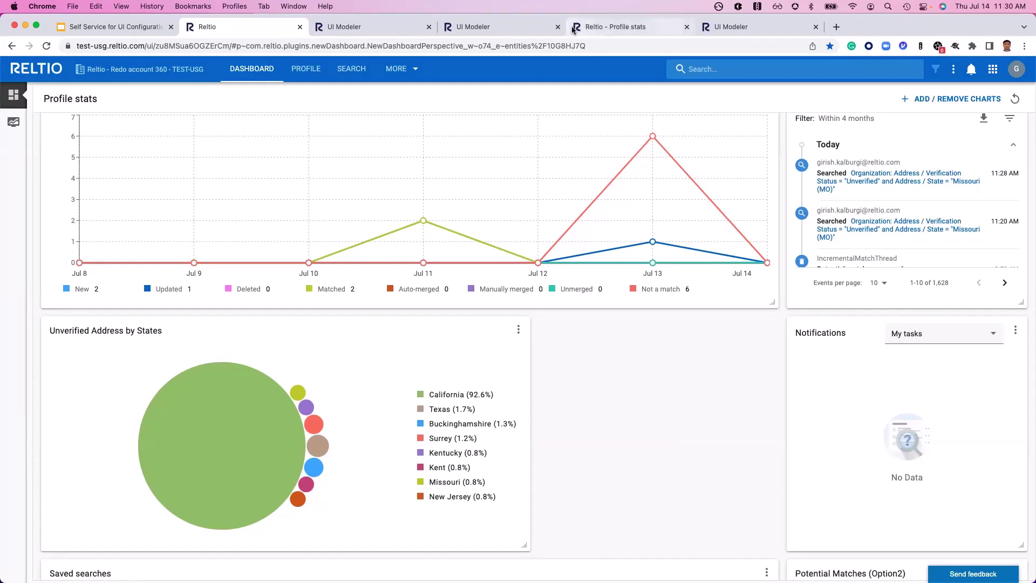
Reload the UI Modeler's Profile statistic page, then go back to the Reltio dashboard and look over its Profile stats charts.
click(377, 28)
click(203, 46)
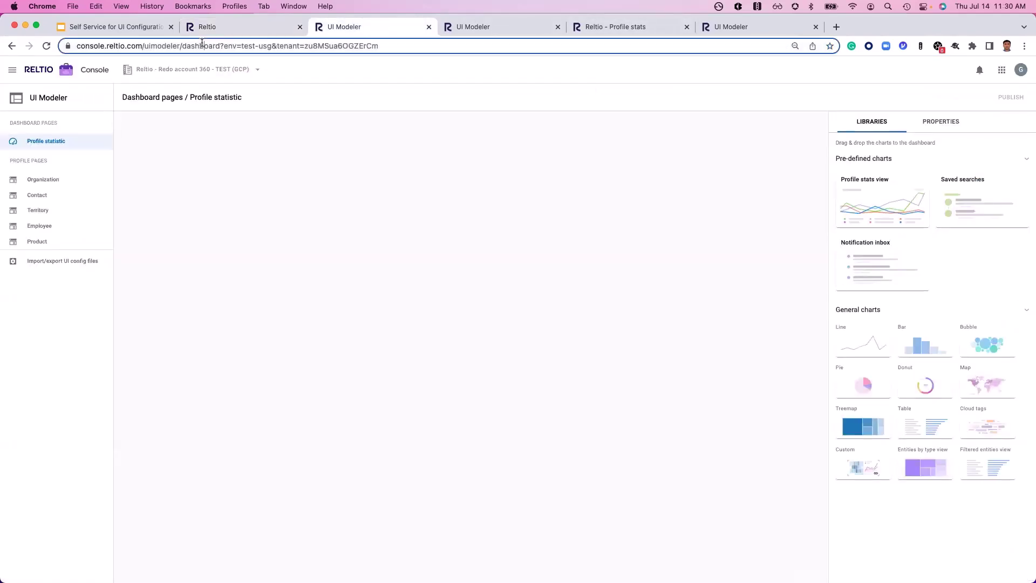
click(47, 46)
click(228, 31)
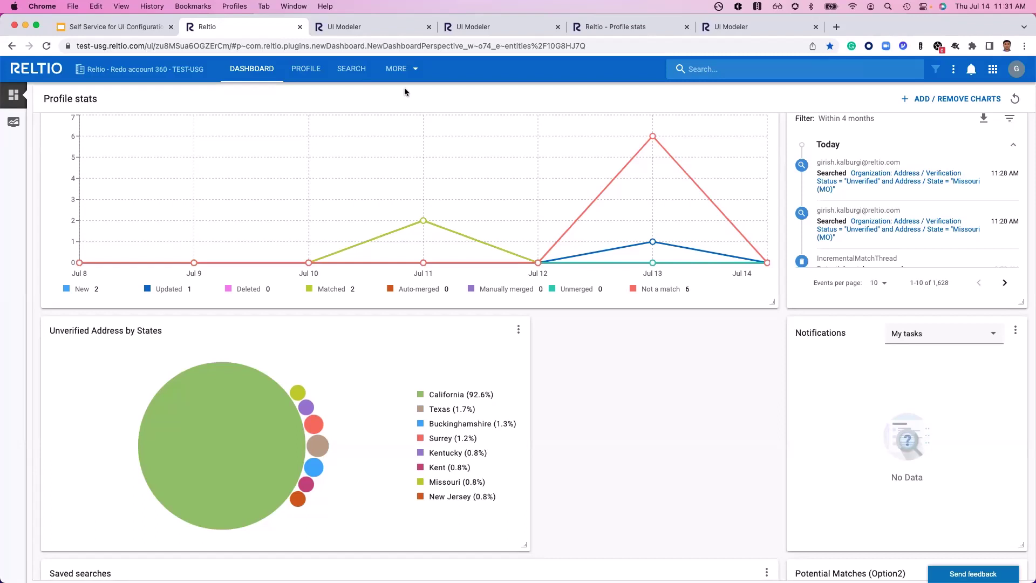
scroll(596, 366, down, 1)
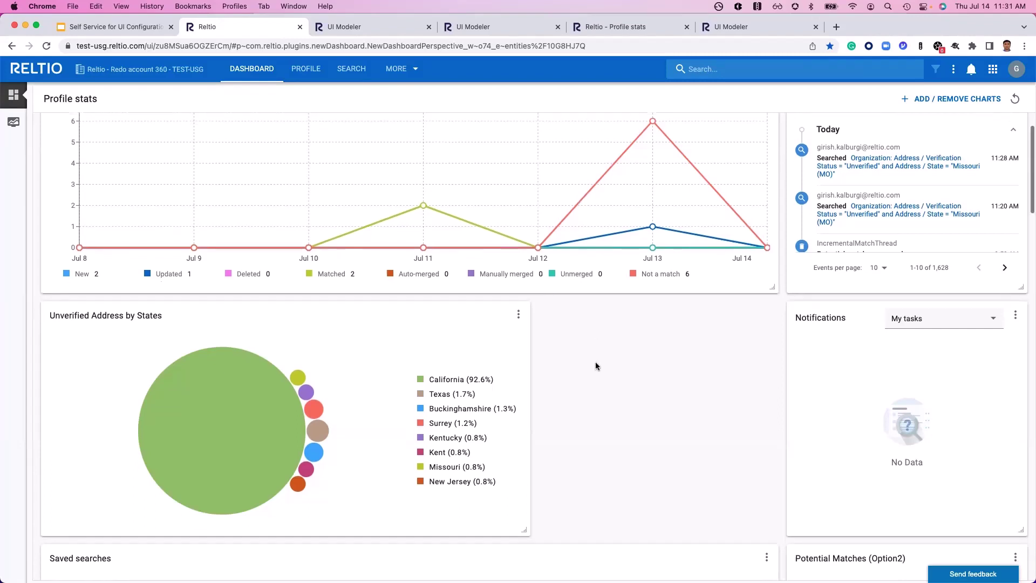
scroll(596, 366, down, 1)
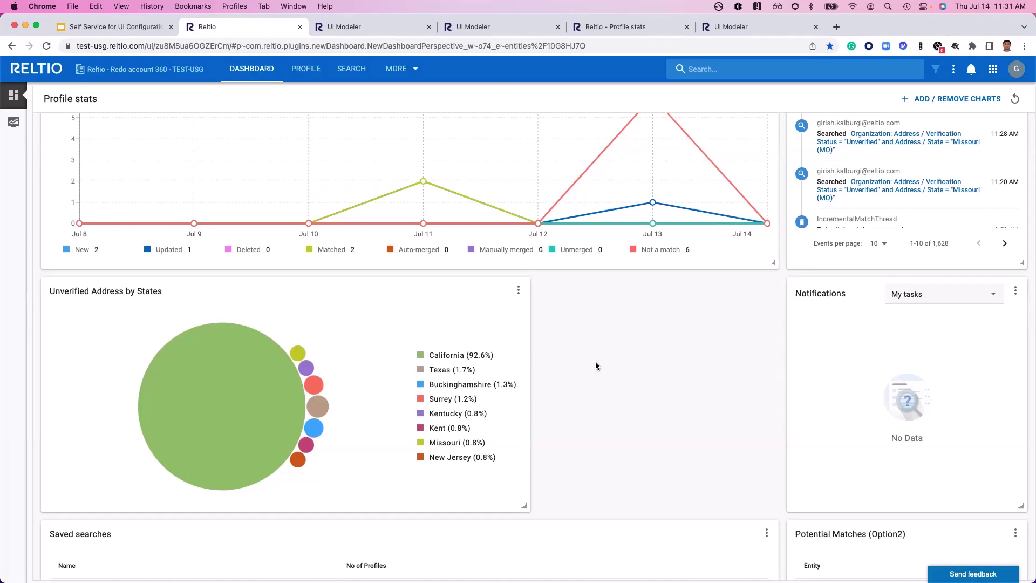
scroll(596, 366, up, 3)
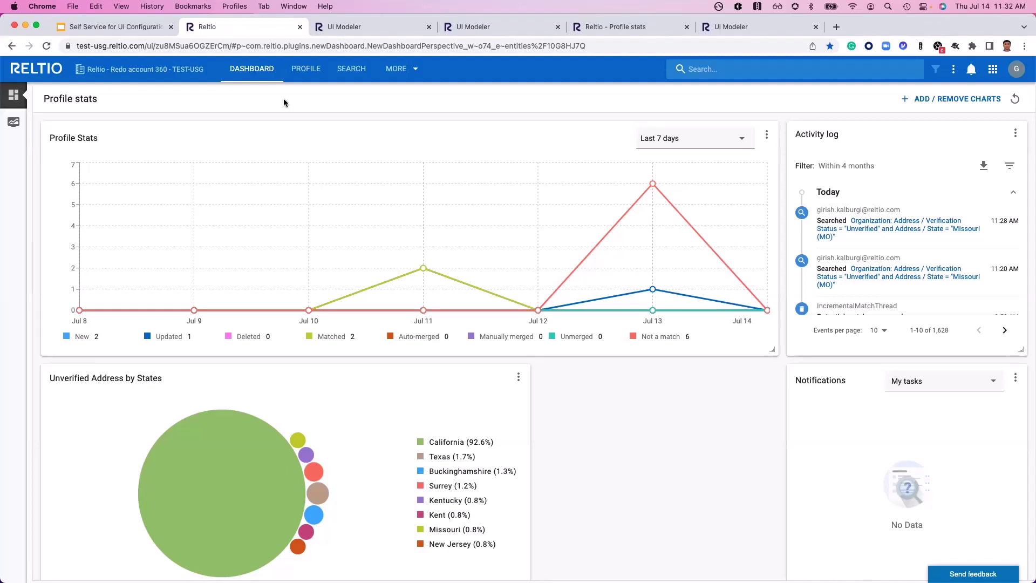
Switch to the Self Service for UI Configuration presentation in Google Slides and present the UI Modeler : Import/Export UI Configurations slide.
click(128, 30)
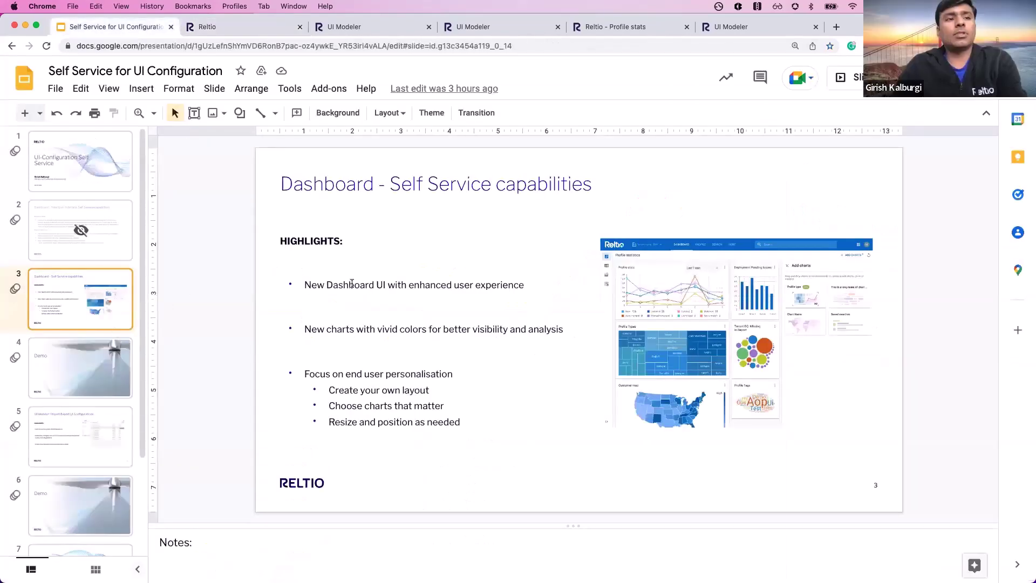
click(97, 376)
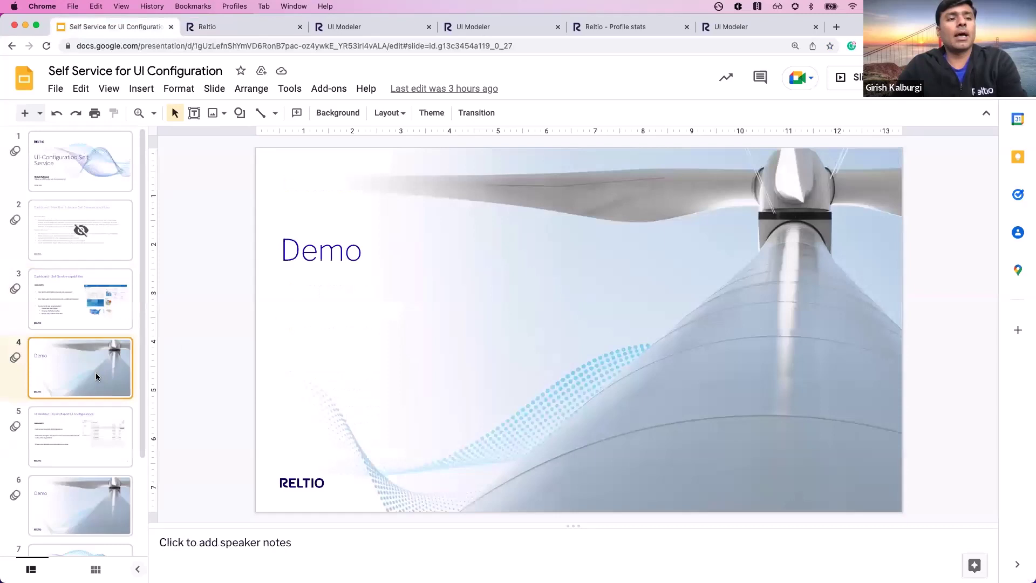
click(77, 440)
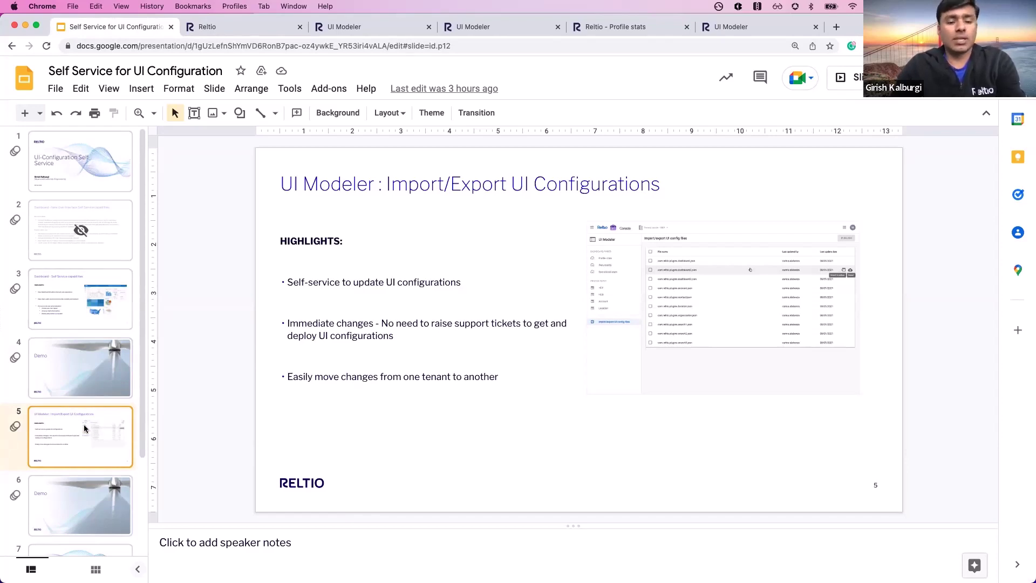
click(843, 78)
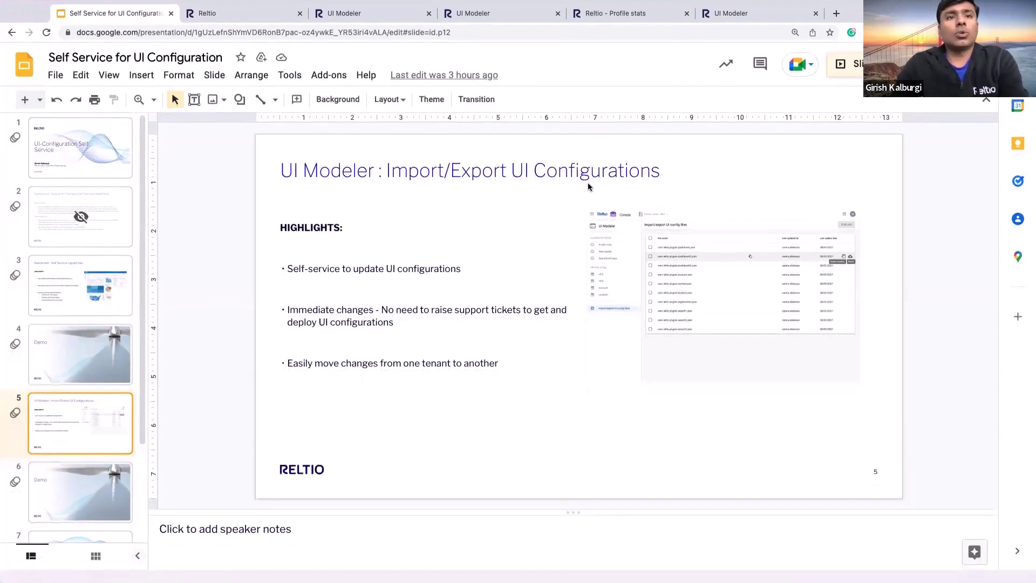
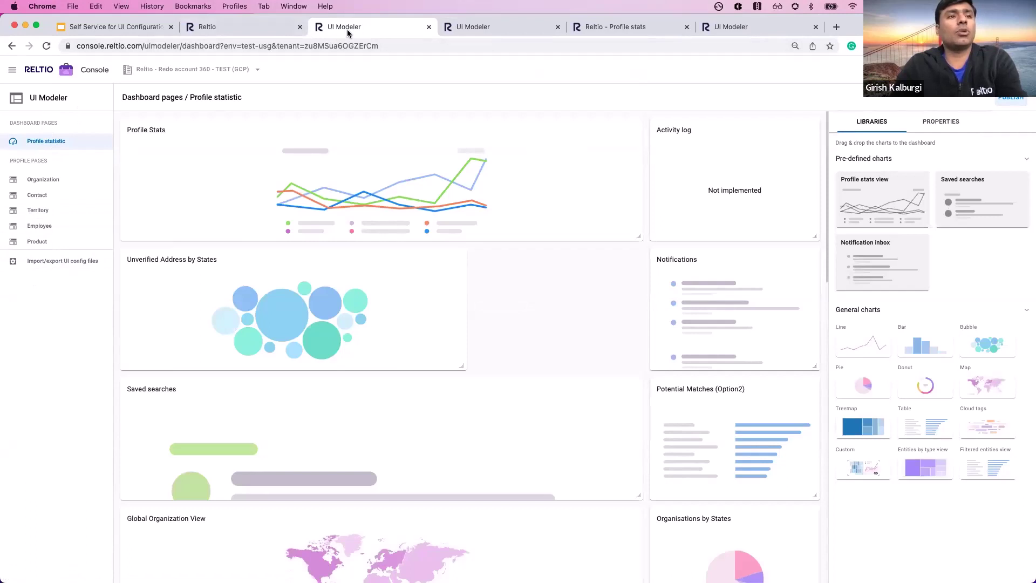
Open the UI Modeler's Import/export UI config files page, review the file list, and select com.reltio.plugins.entity.json.
click(59, 263)
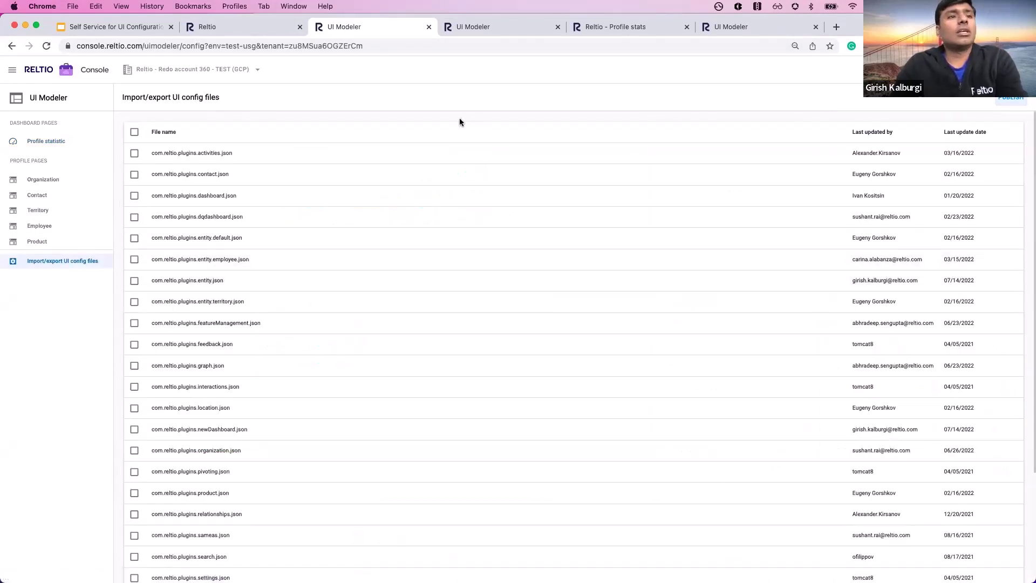
scroll(458, 279, down, 5)
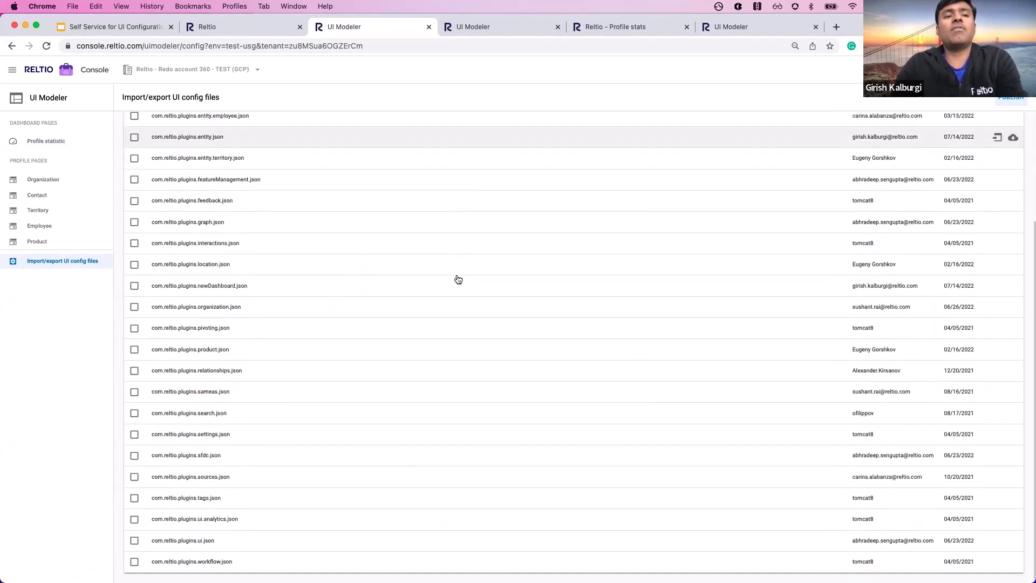
scroll(458, 279, up, 5)
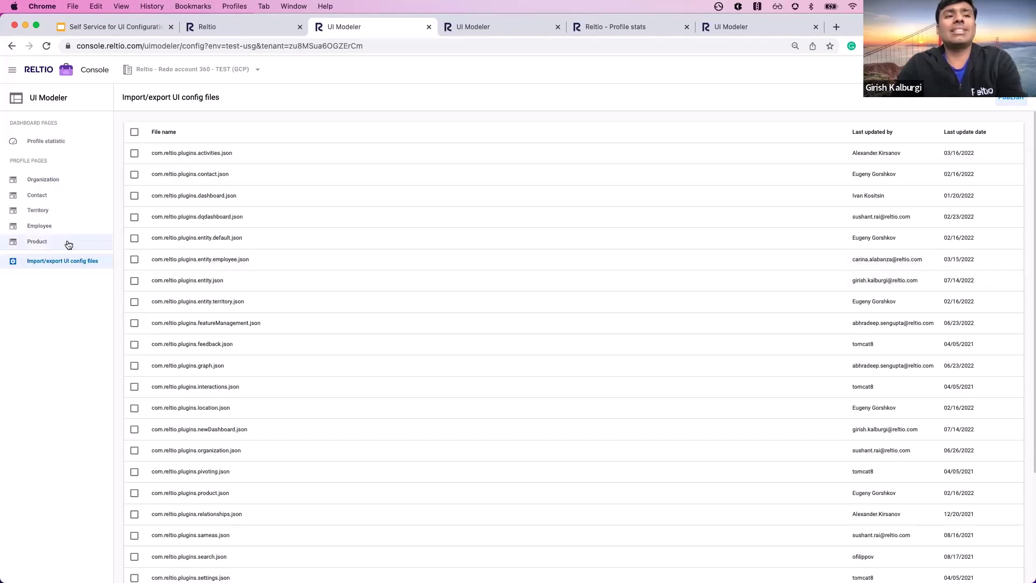
click(135, 282)
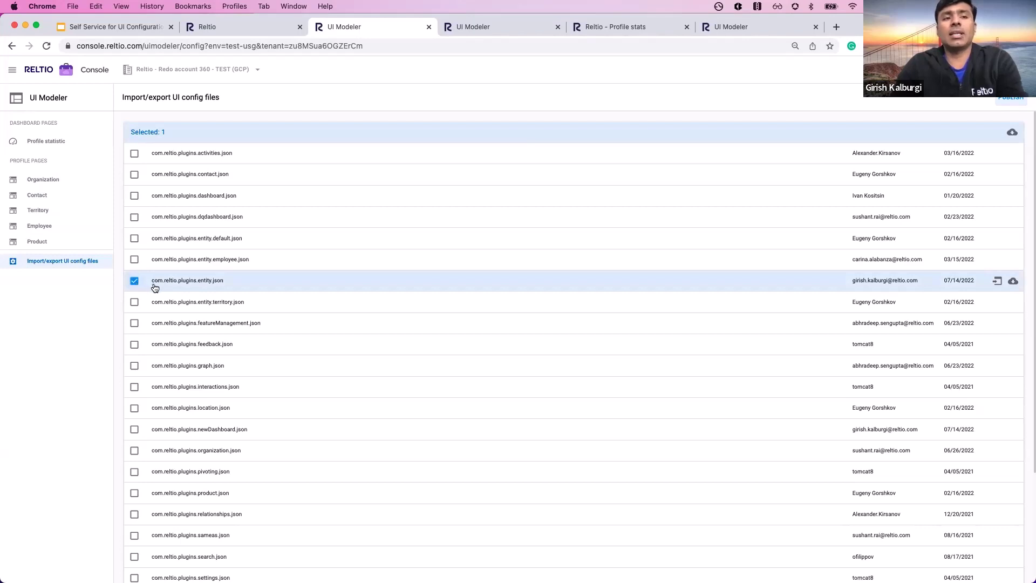
click(1013, 282)
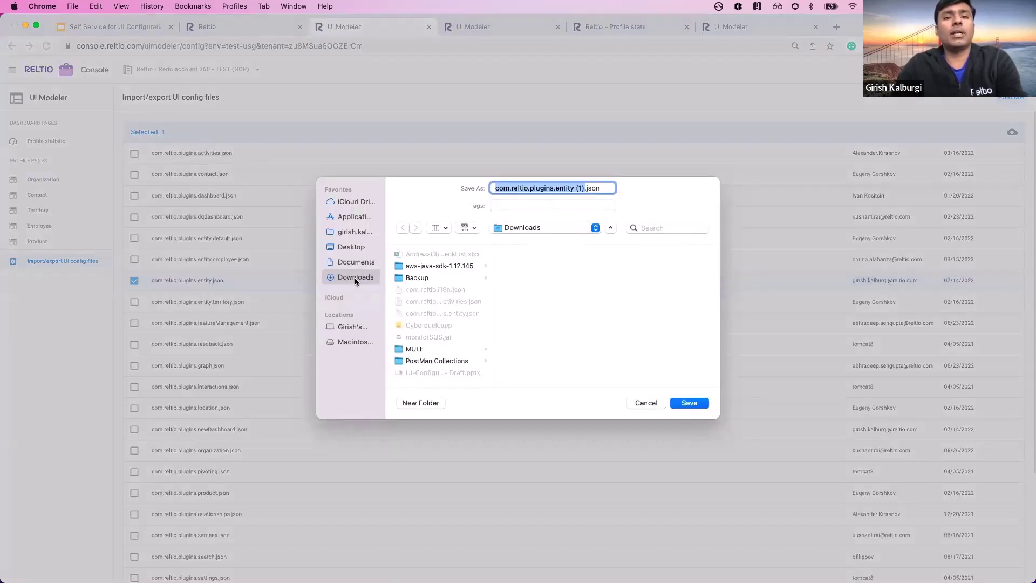
click(644, 402)
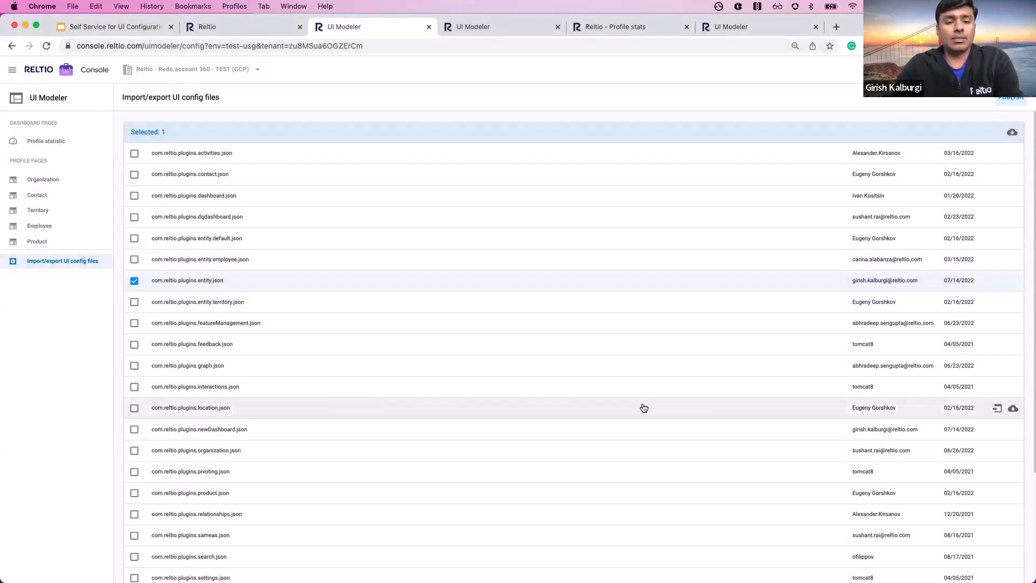
key(super+Tab)
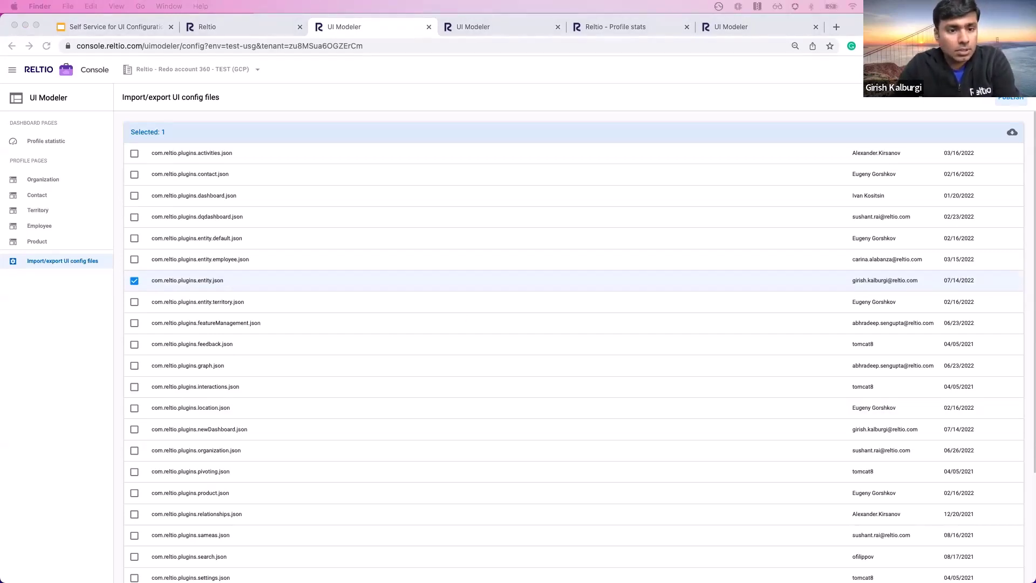
Download com.reltio.plugins.entity.json to the Downloads folder and open the file in Sublime Text.
click(995, 280)
click(1013, 283)
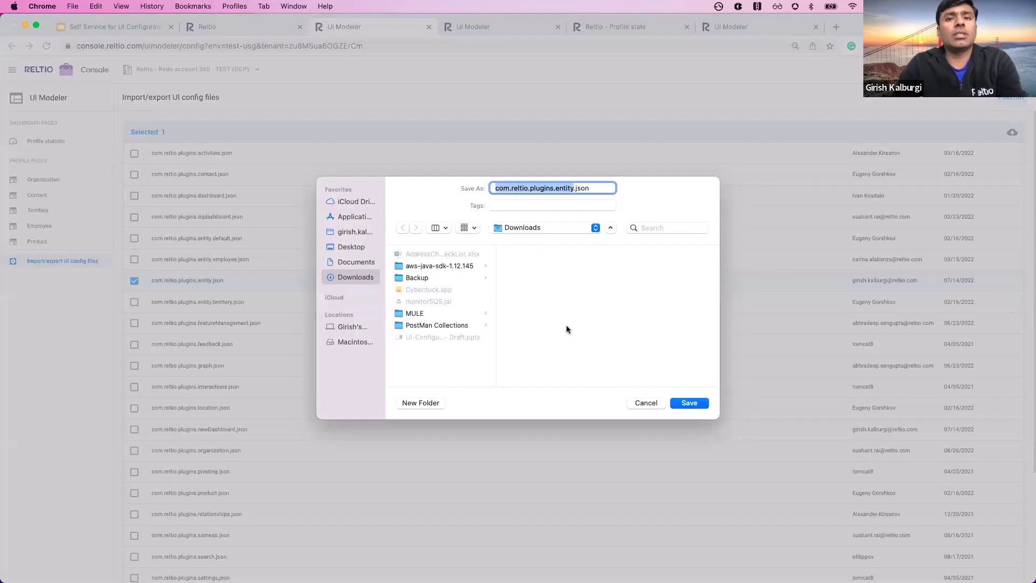
click(693, 406)
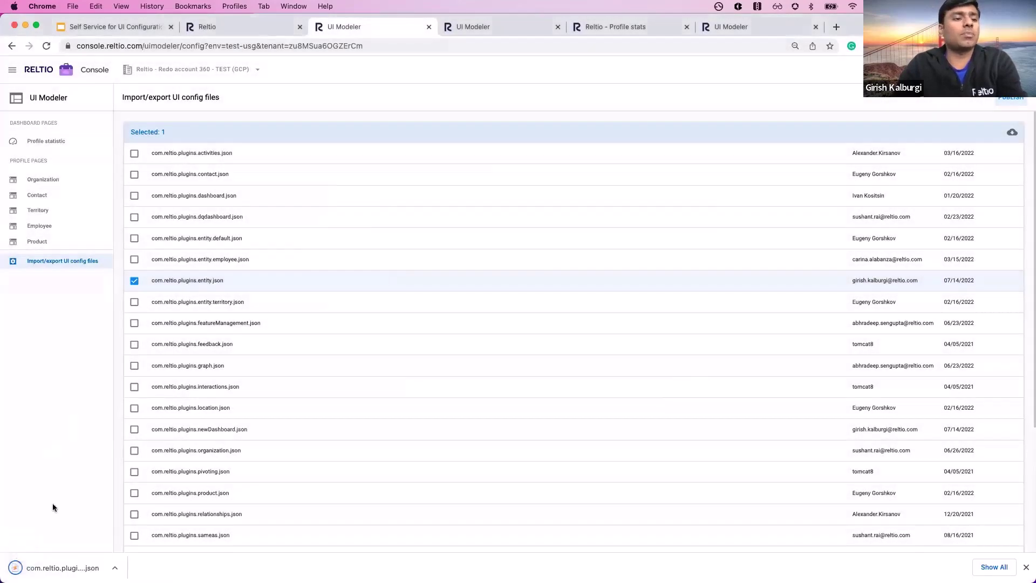
click(61, 567)
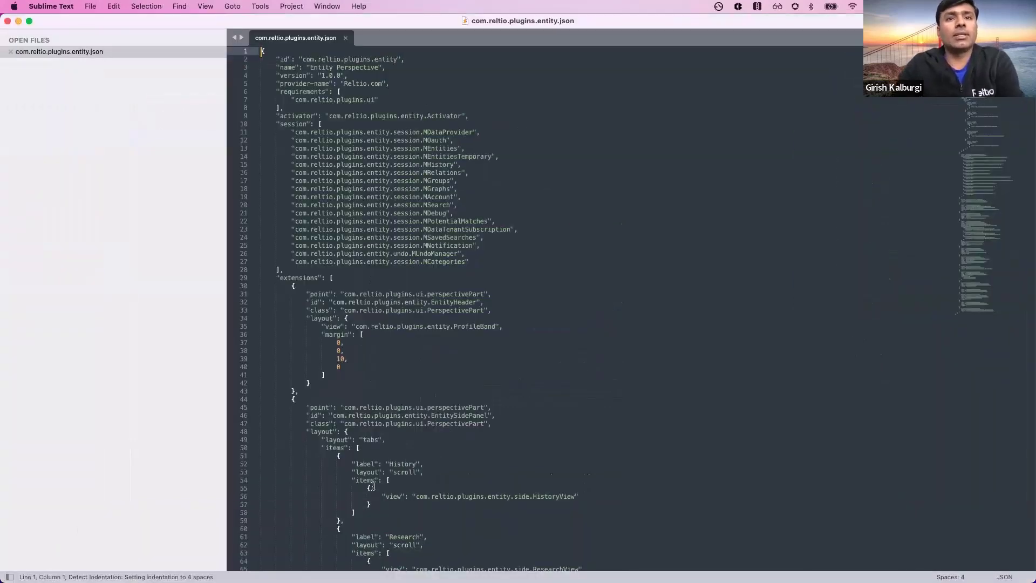
Look through the entity configuration, search it for "showen", and select the showEntityId setting in the ProfileBand view.
click(594, 135)
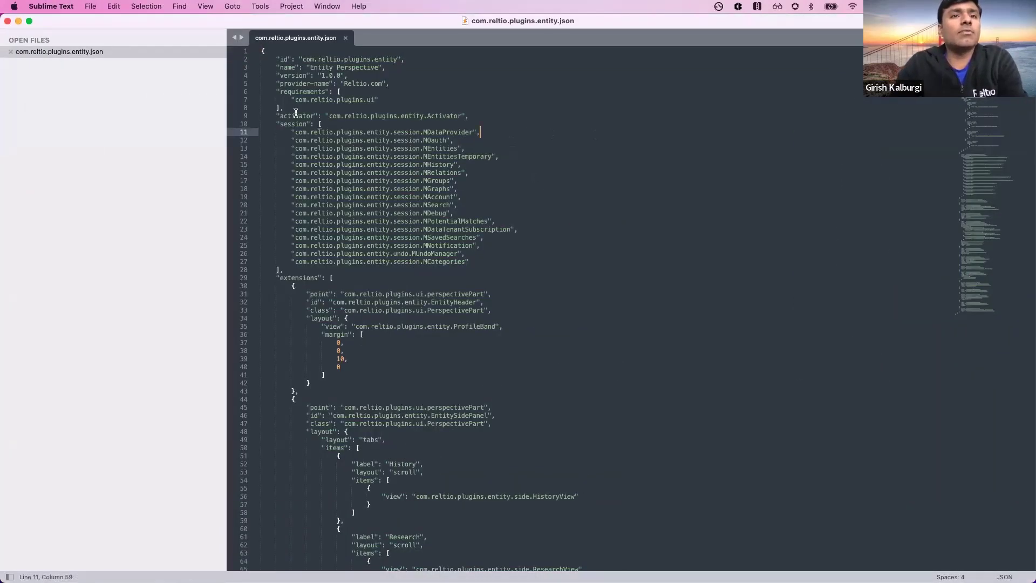
click(689, 178)
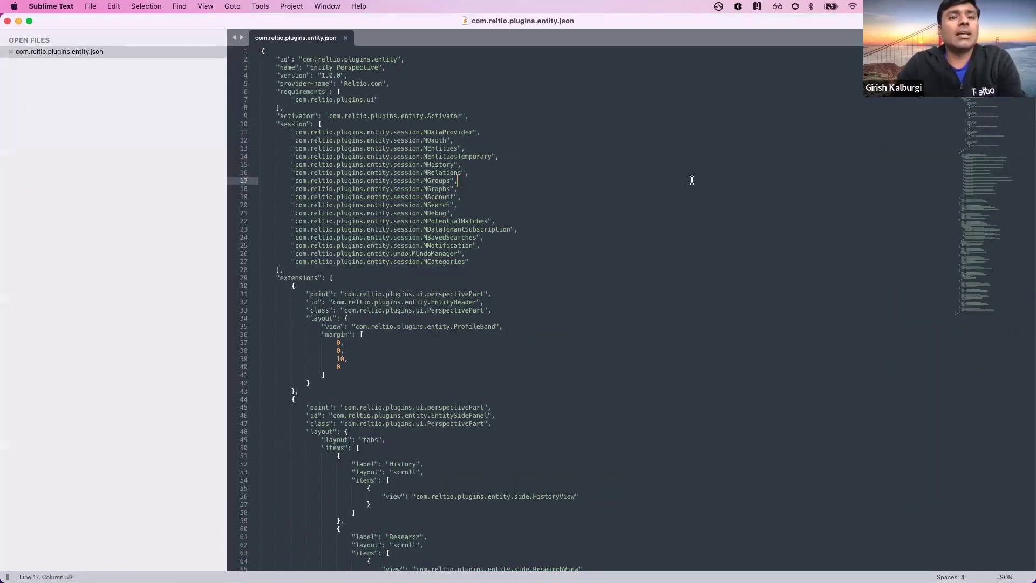
scroll(690, 179, down, 6)
scroll(692, 179, down, 9)
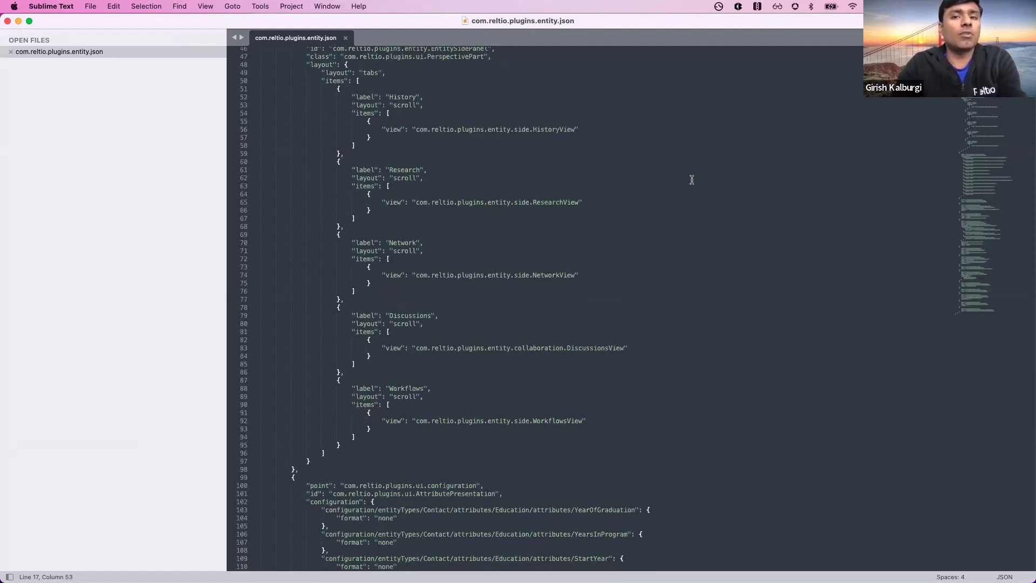
click(692, 179)
key(super+f)
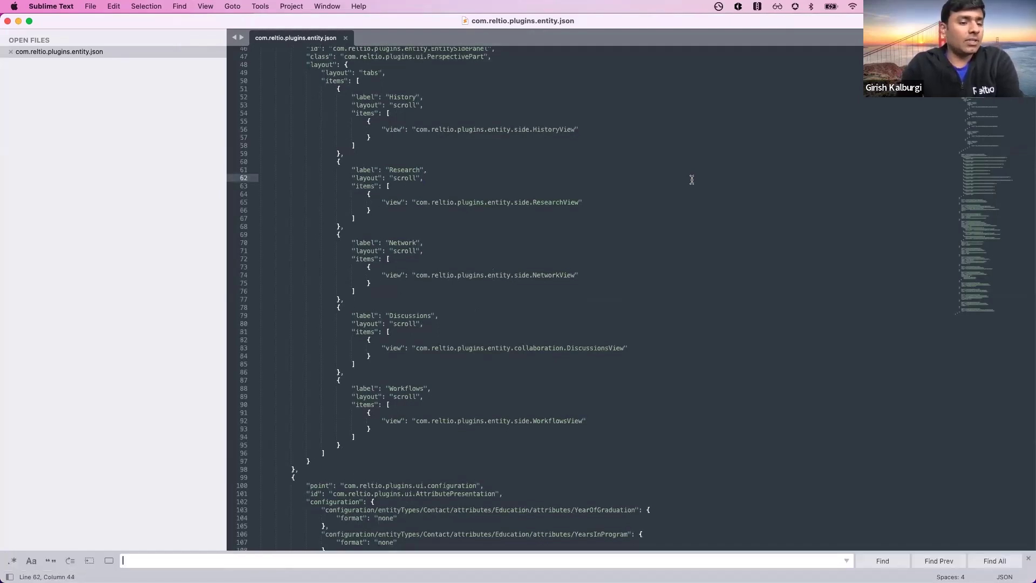
text(show)
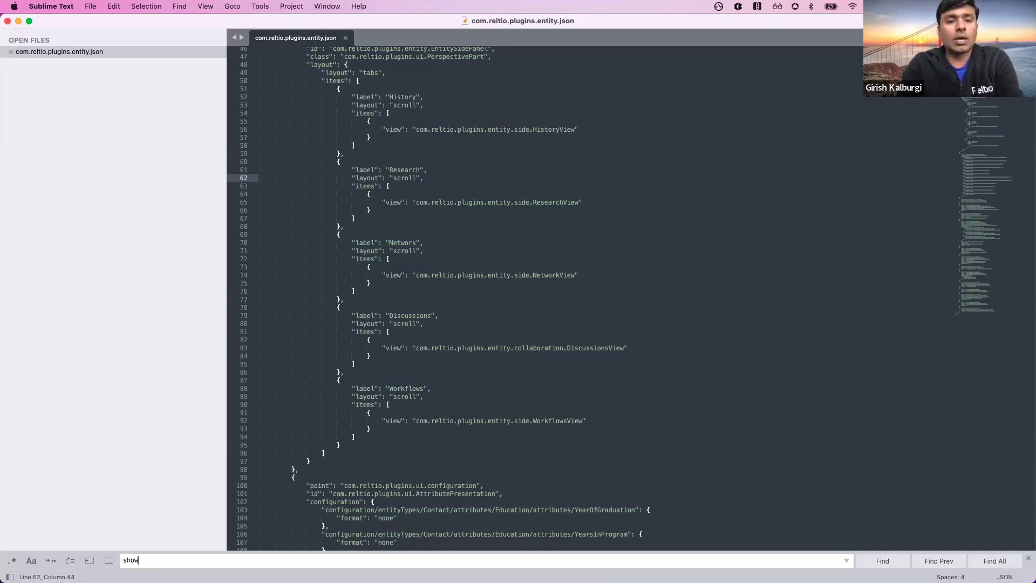
text(en)
key(Return)
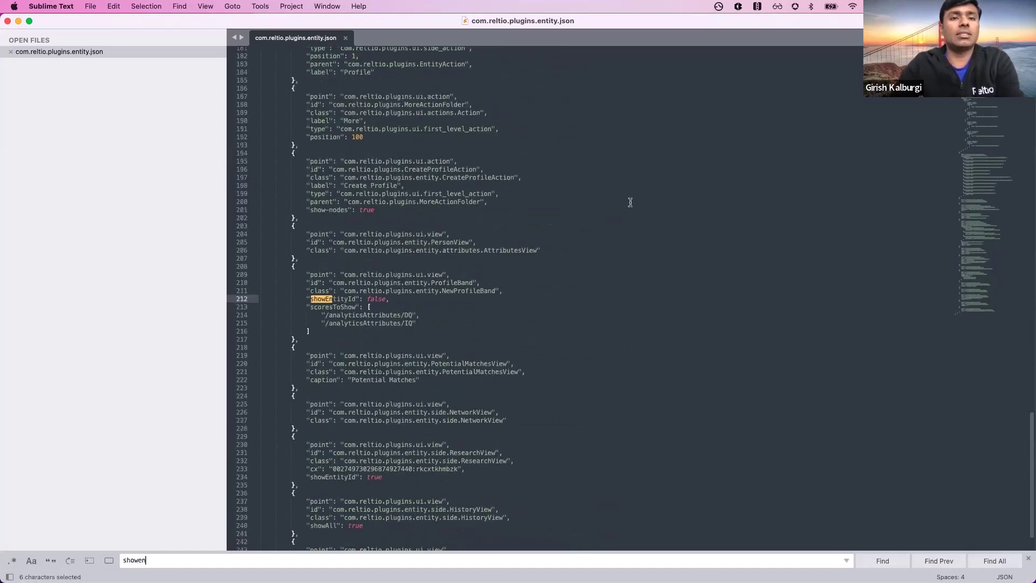
double_click(323, 300)
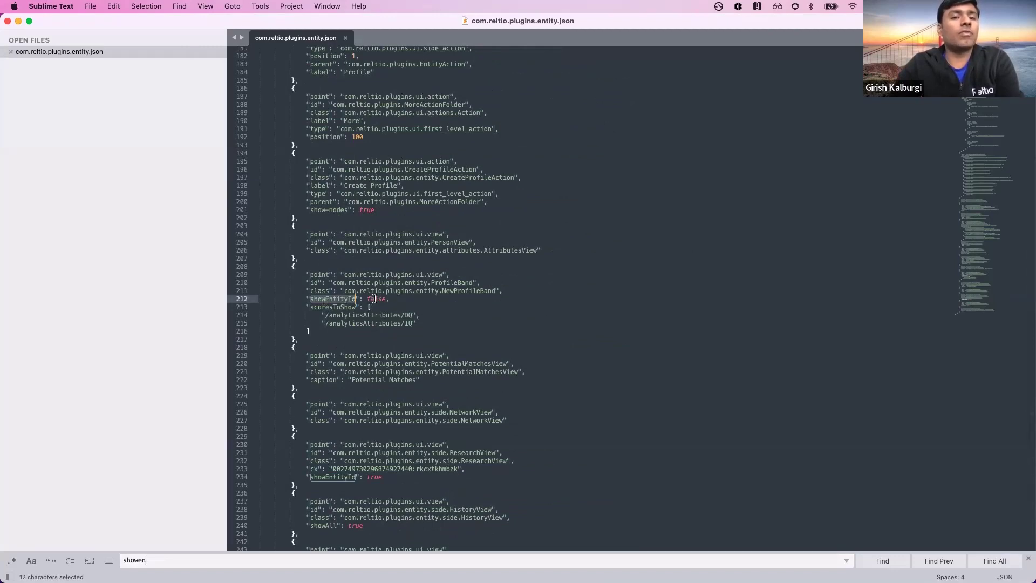
Switch back to Reltio in Chrome and open the Arkansas Dept Of Human Services profile from the Missouri unverified-address search results.
key(super+Tab)
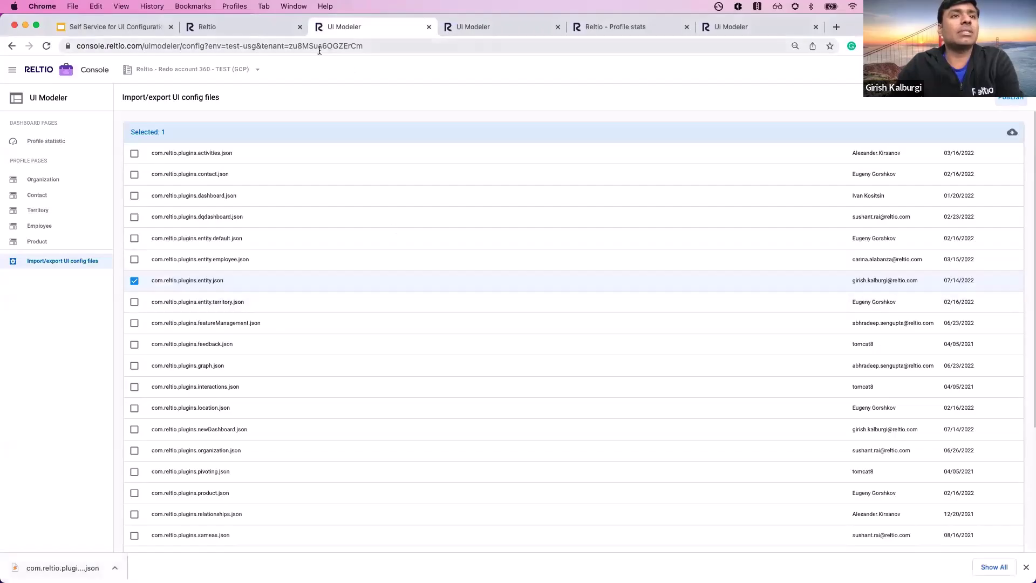
click(257, 26)
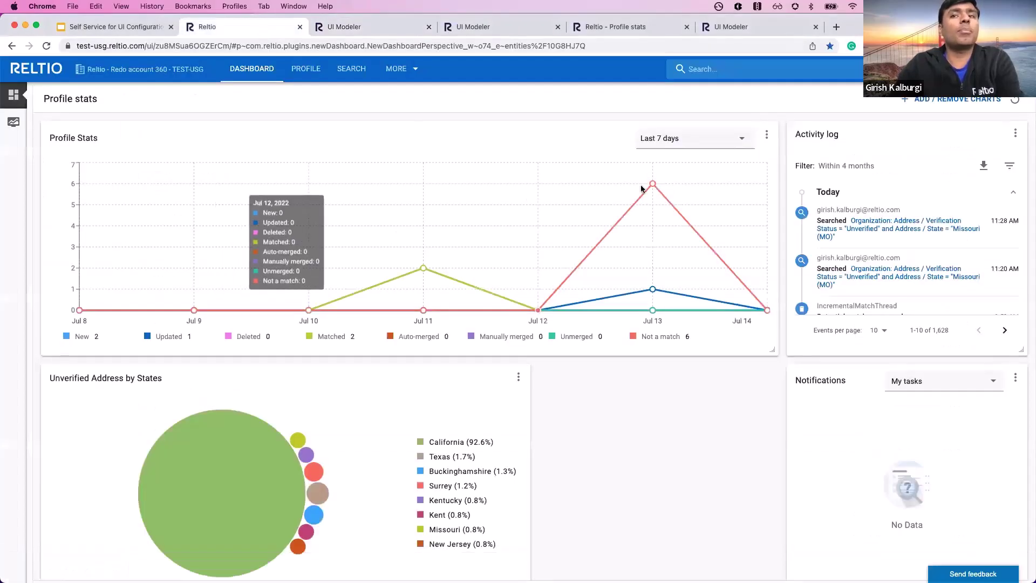
click(343, 70)
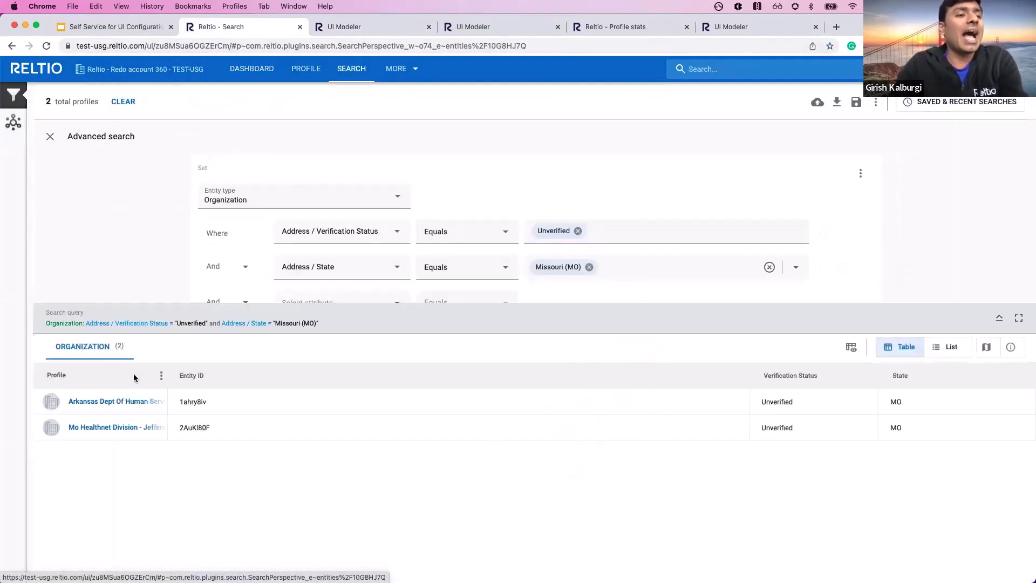
click(123, 400)
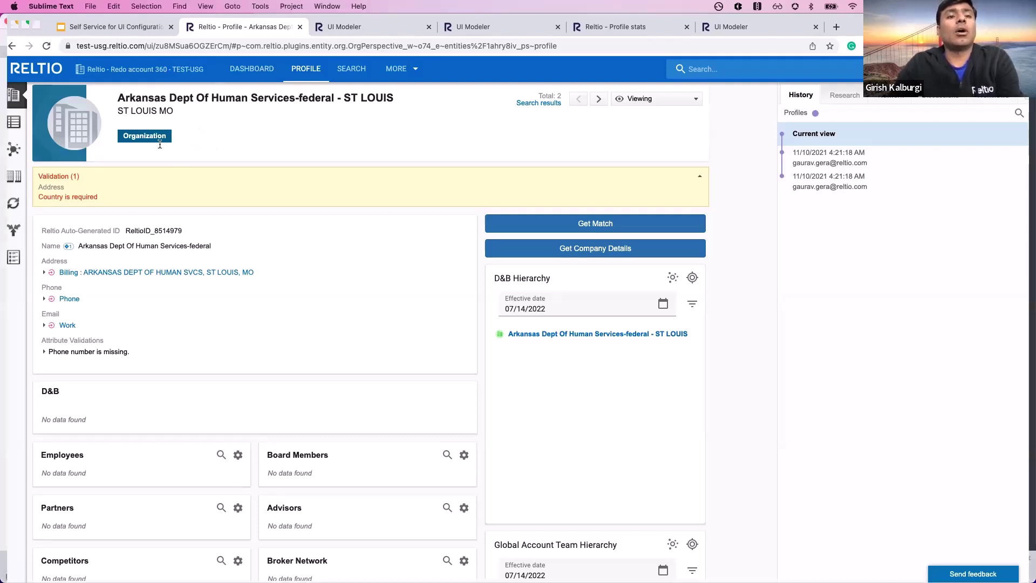
Switch to Sublime Text, set showEntityId to true in the ProfileBand view of com.reltio.plugins.entity.json, and save the file.
key(super+Tab)
double_click(370, 300)
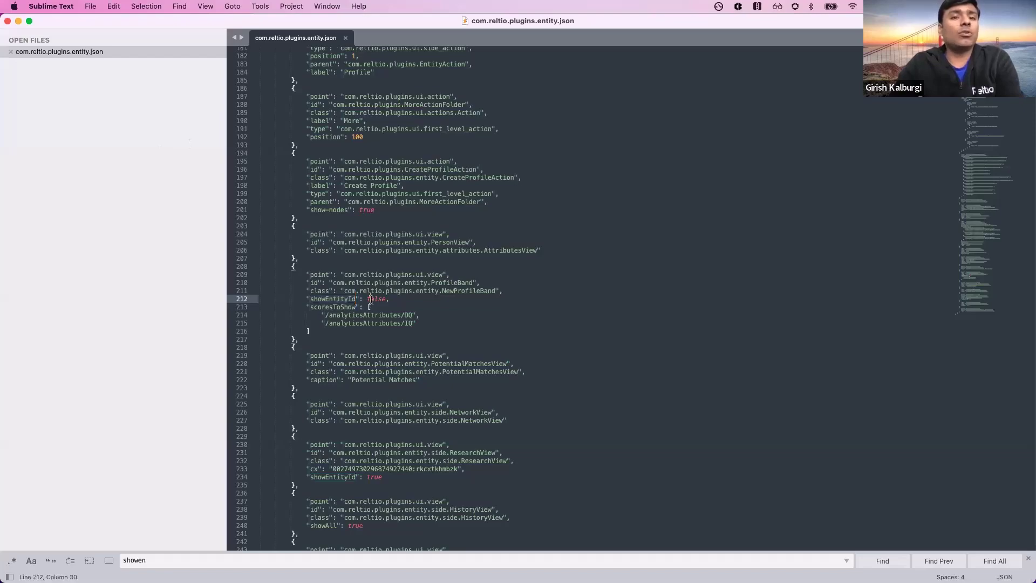
key(super+Tab)
key(super+Tab)
text(tru)
key(Return)
key(Down)
double_click(374, 297)
text(true)
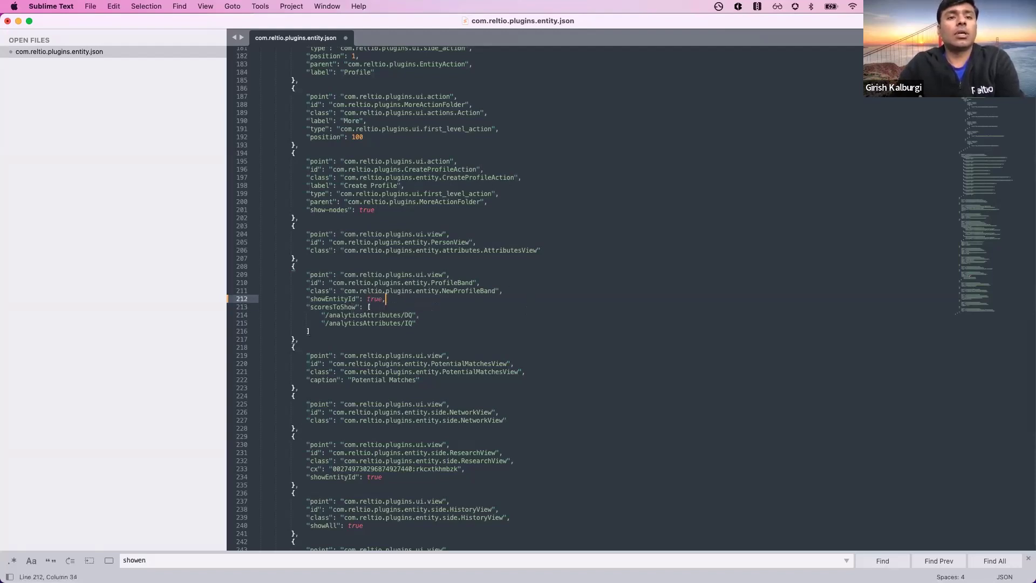
click(494, 308)
key(super+s)
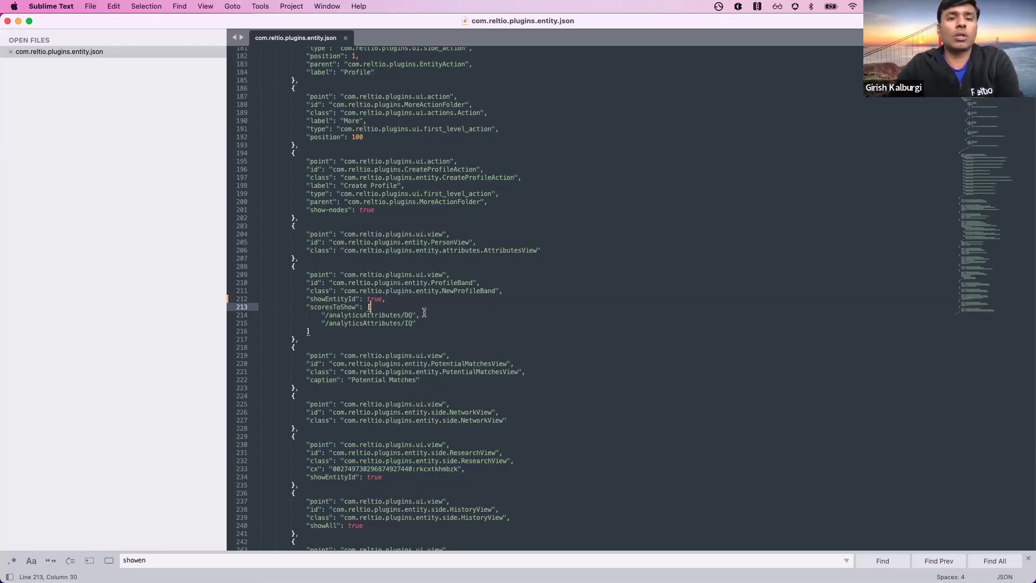
Return to the UI Modeler's config files page in Chrome and choose the edited com.reltio.plugins.entity.json from Downloads as the entity file's replacement.
key(super+Tab)
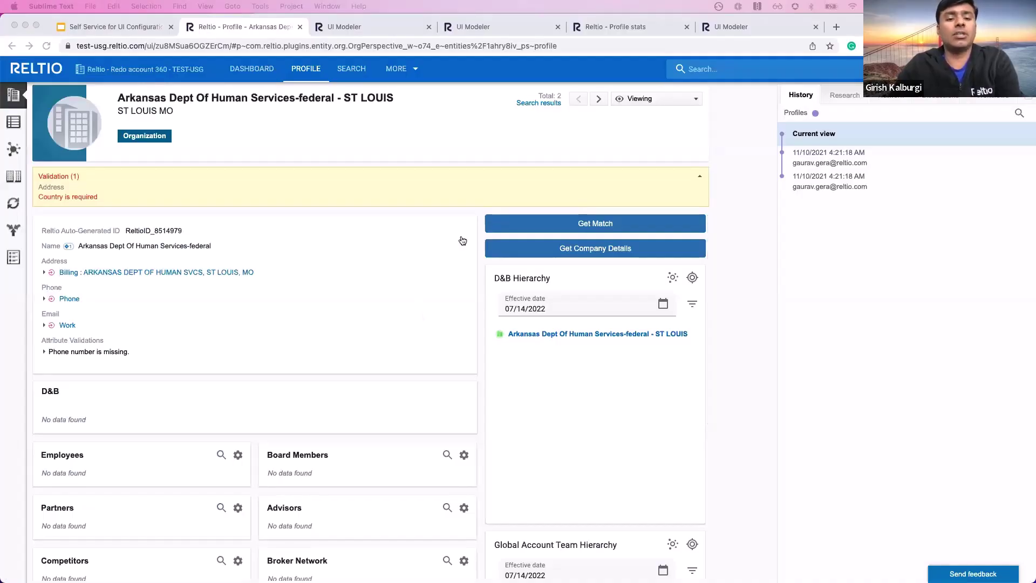
click(480, 28)
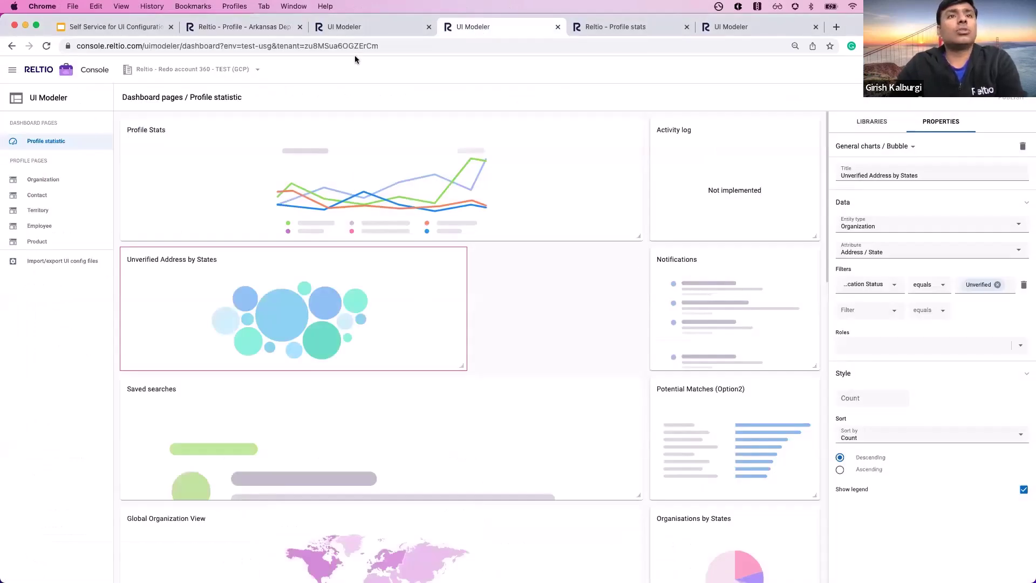
click(360, 25)
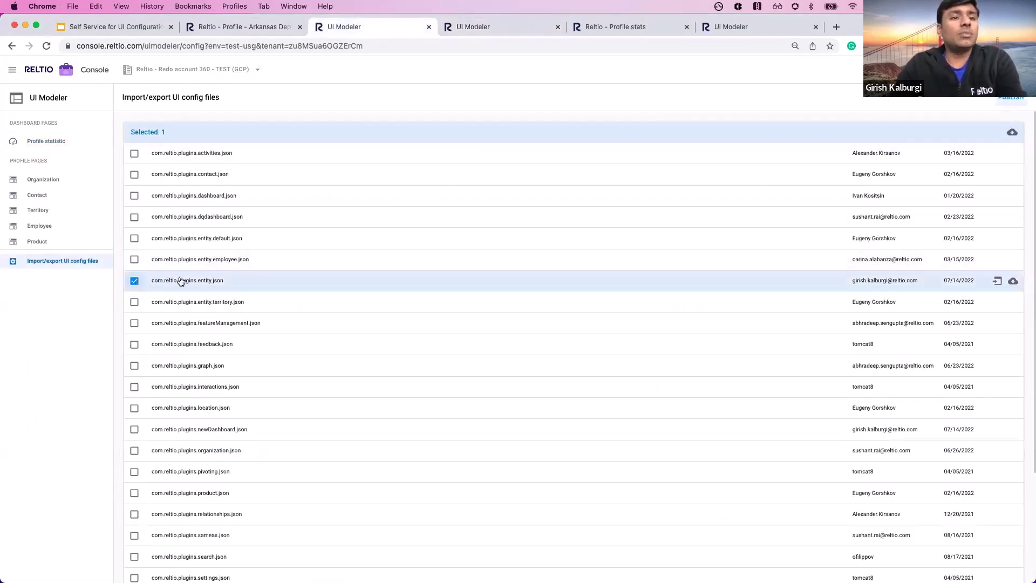
click(999, 282)
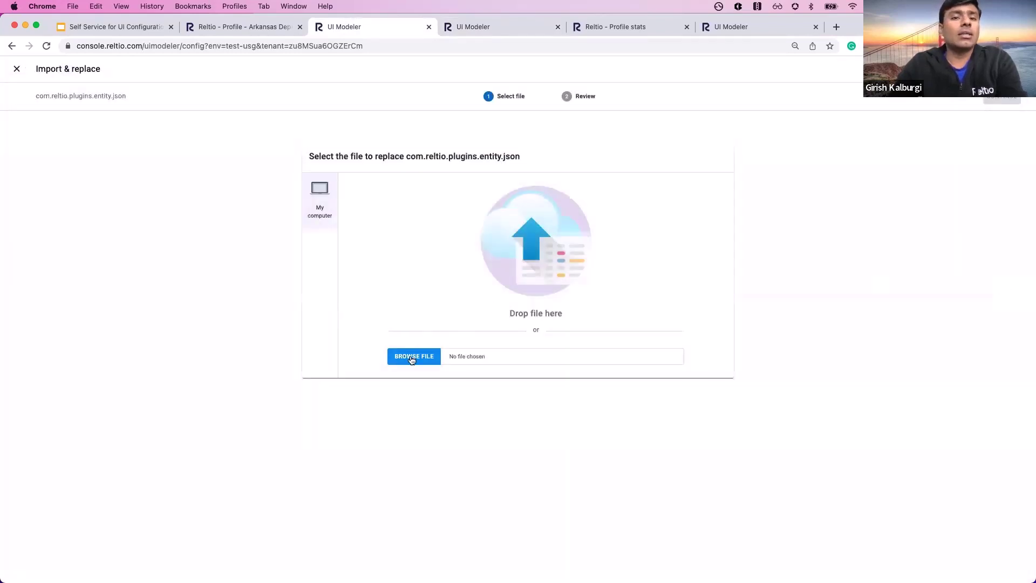
click(413, 357)
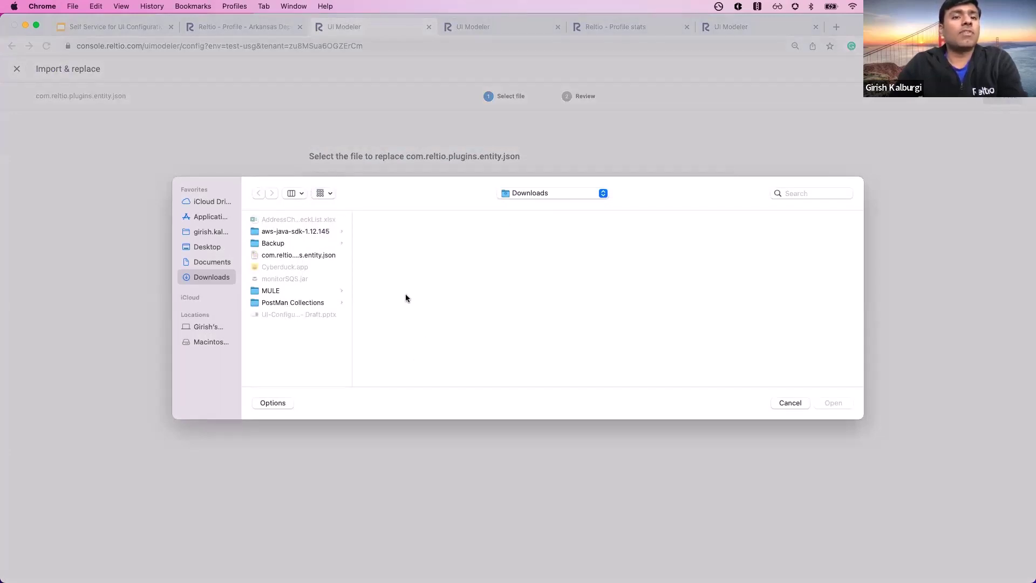
click(286, 256)
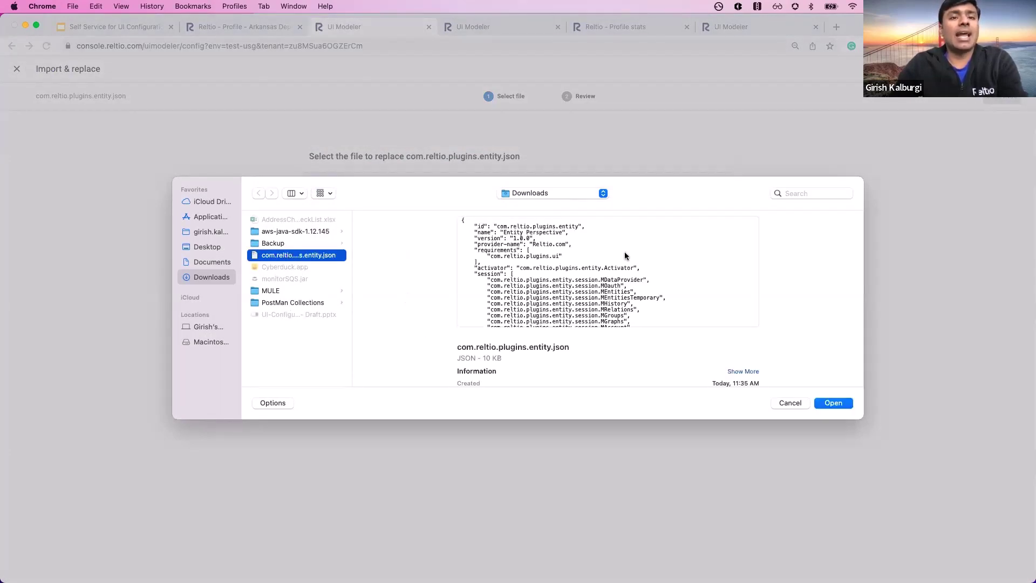
click(835, 404)
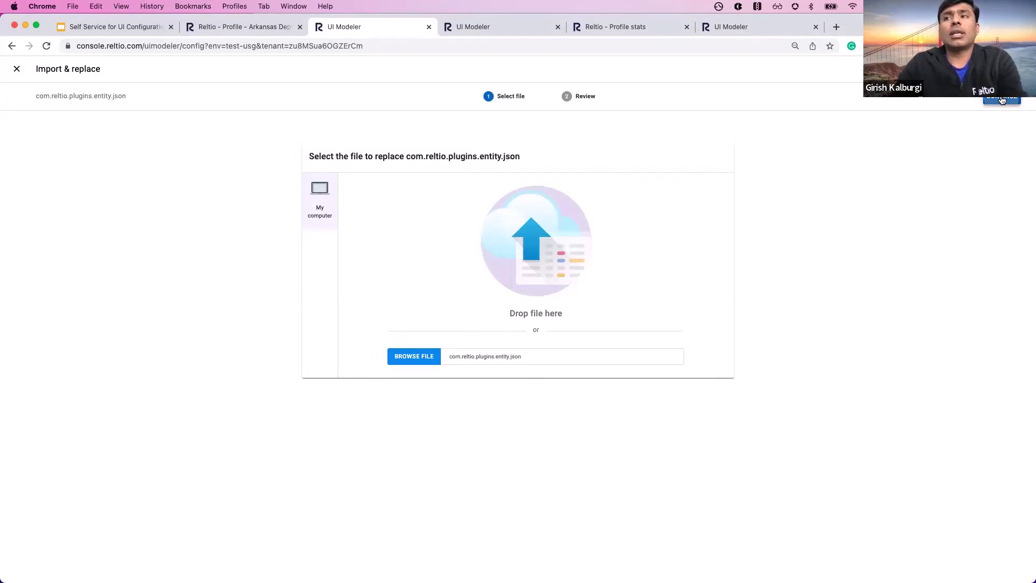
Continue to the import review and compare the current and imported configurations down to the ProfileBand showEntityId line.
click(1014, 108)
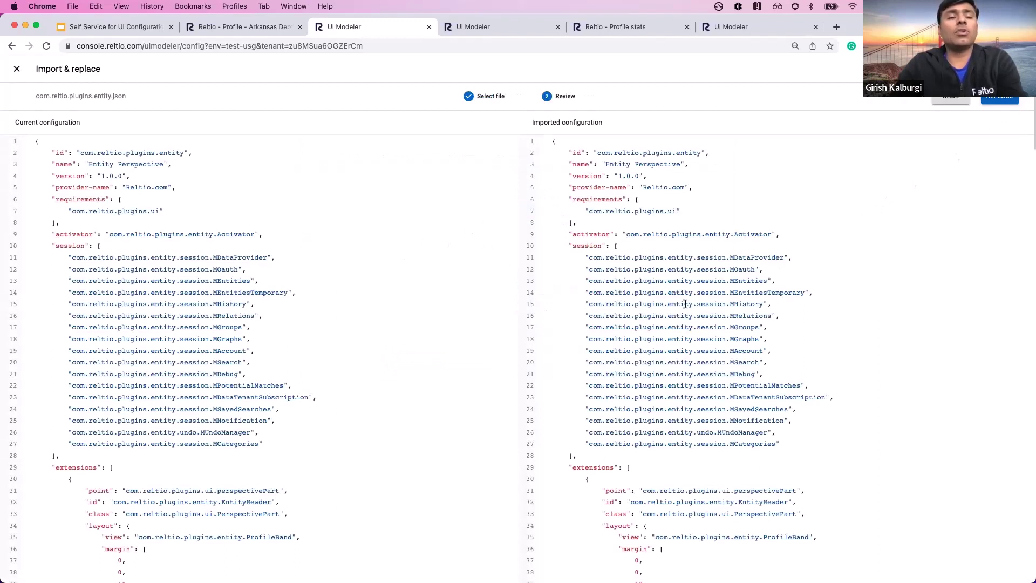
scroll(685, 303, down, 1)
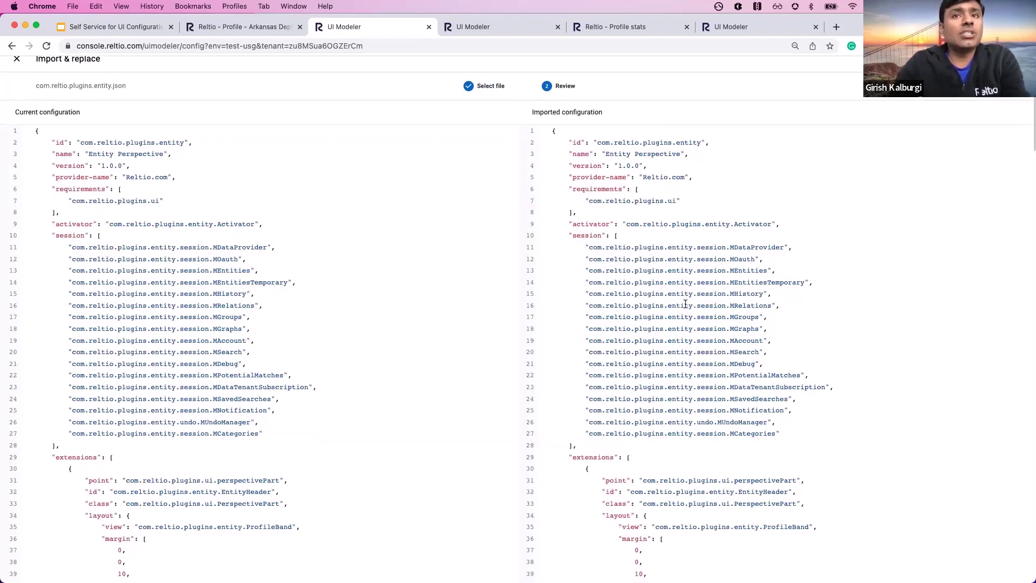
scroll(685, 303, down, 1)
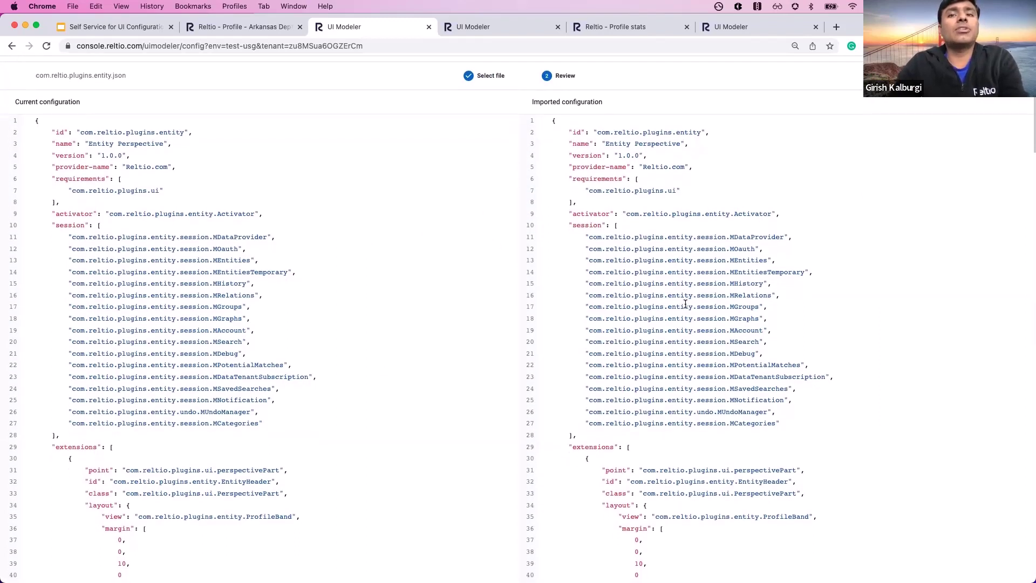
scroll(685, 304, down, 1)
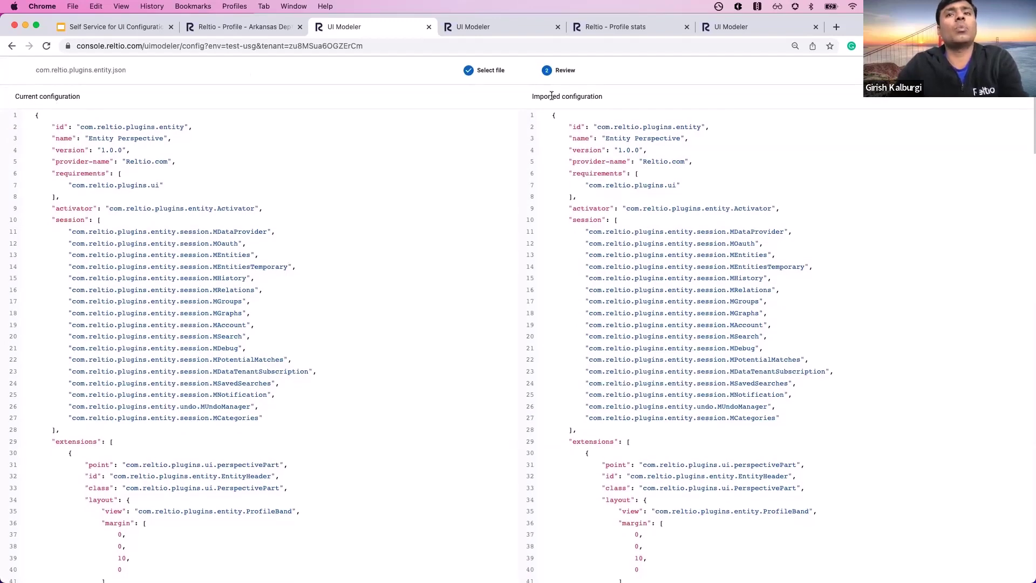
scroll(628, 218, down, 20)
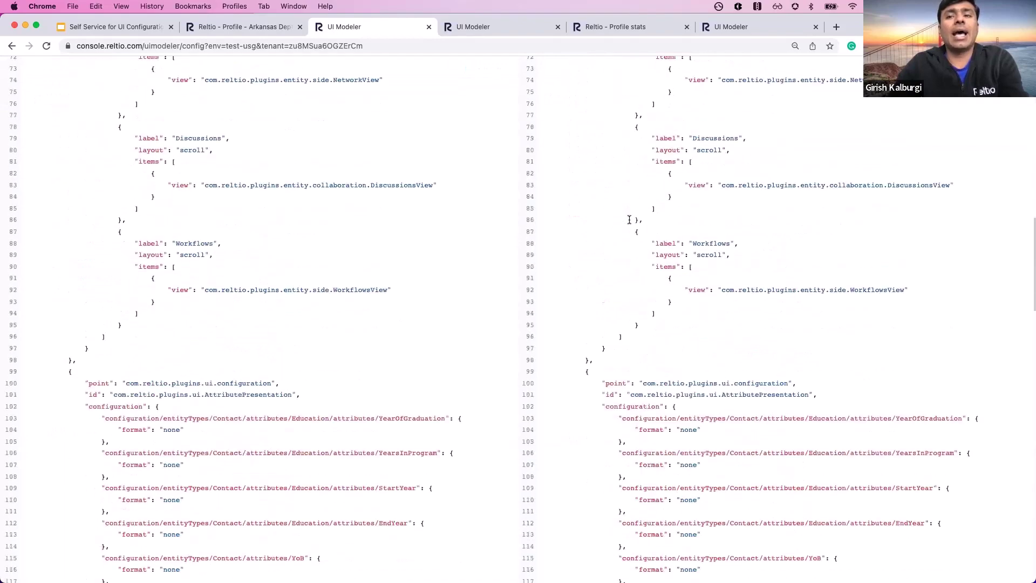
scroll(629, 218, down, 20)
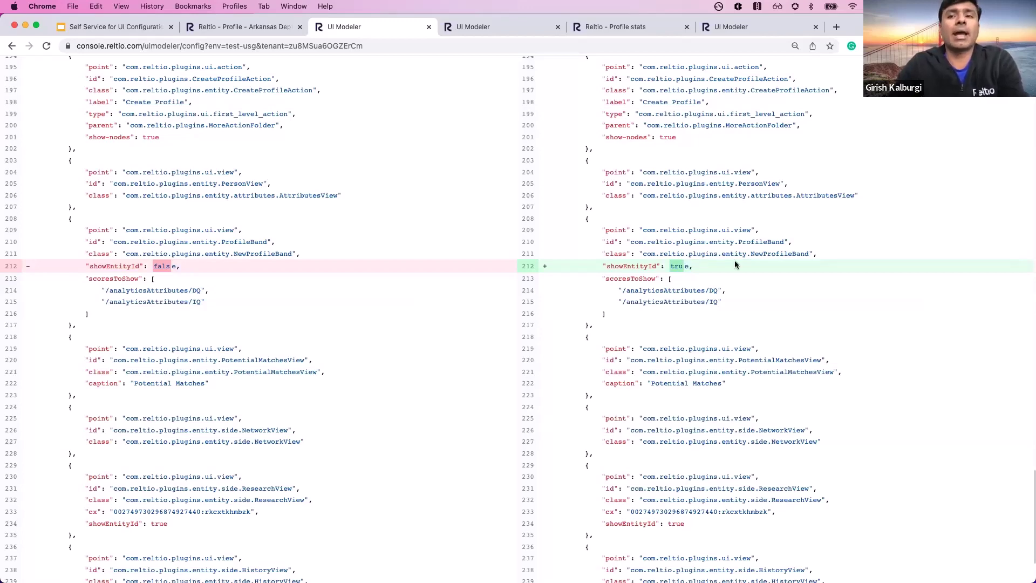
scroll(735, 264, up, 20)
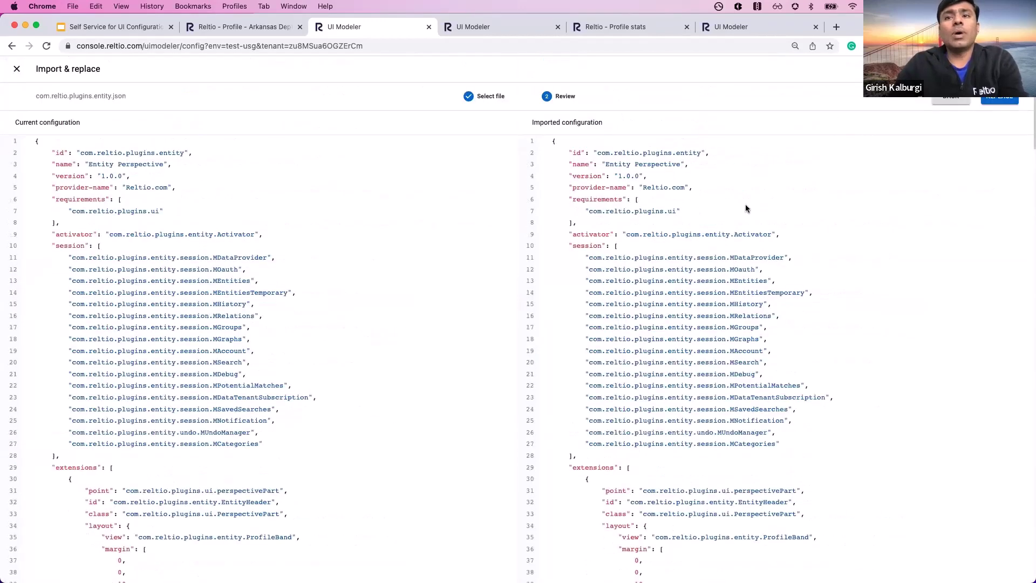
Replace the current com.reltio.plugins.entity.json configuration with the imported file and publish the change.
click(1002, 98)
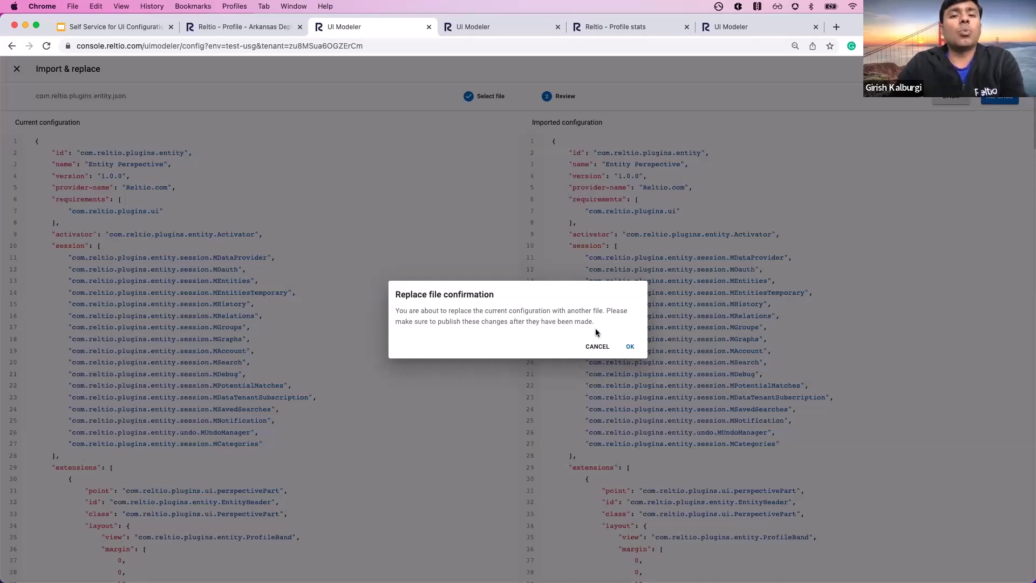
click(629, 347)
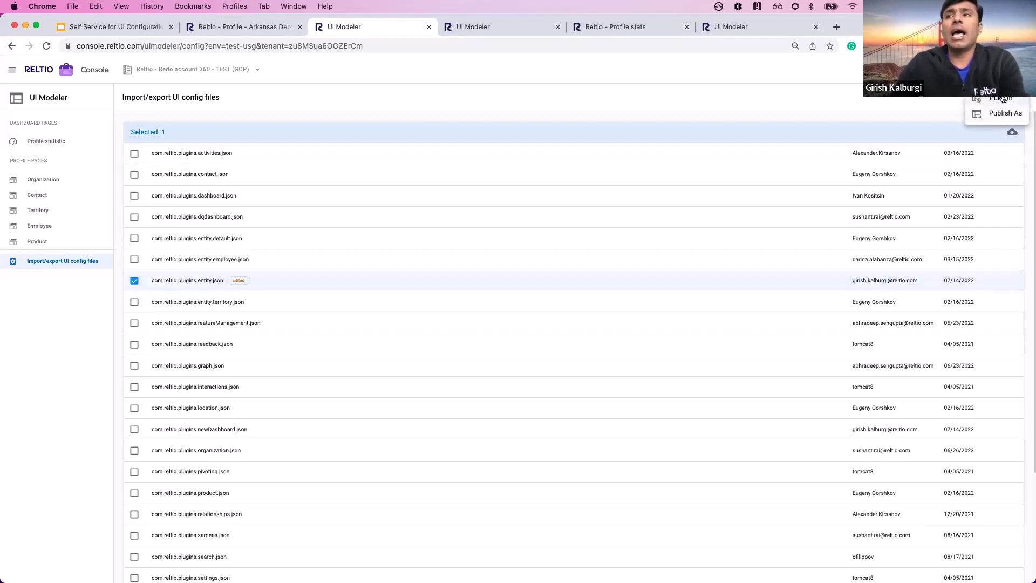
click(1002, 99)
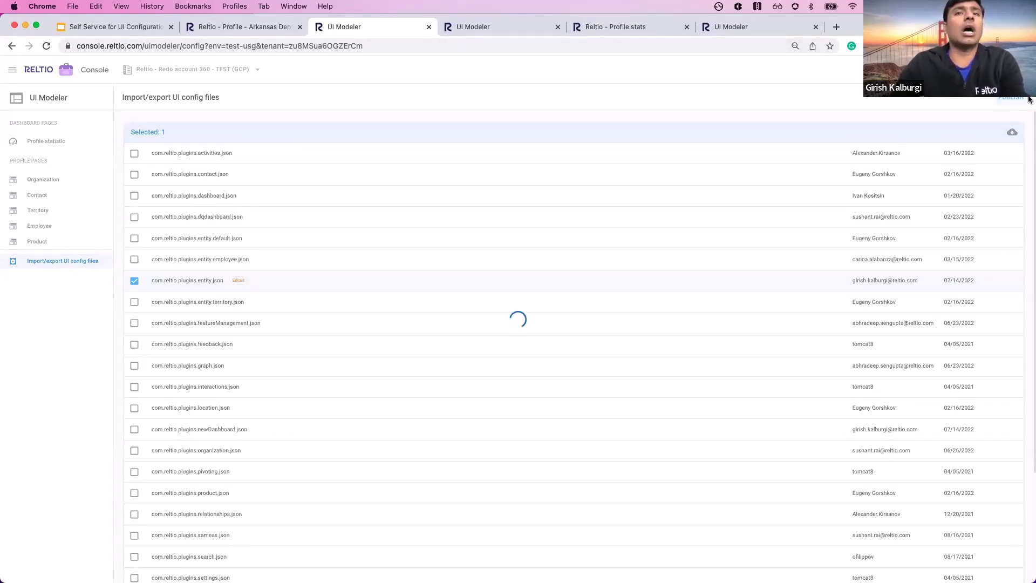
Check the publishing progress in the UI Modeler, revisit the Arkansas Dept Of Human Services profile, and open the Reltio dashboard.
click(500, 28)
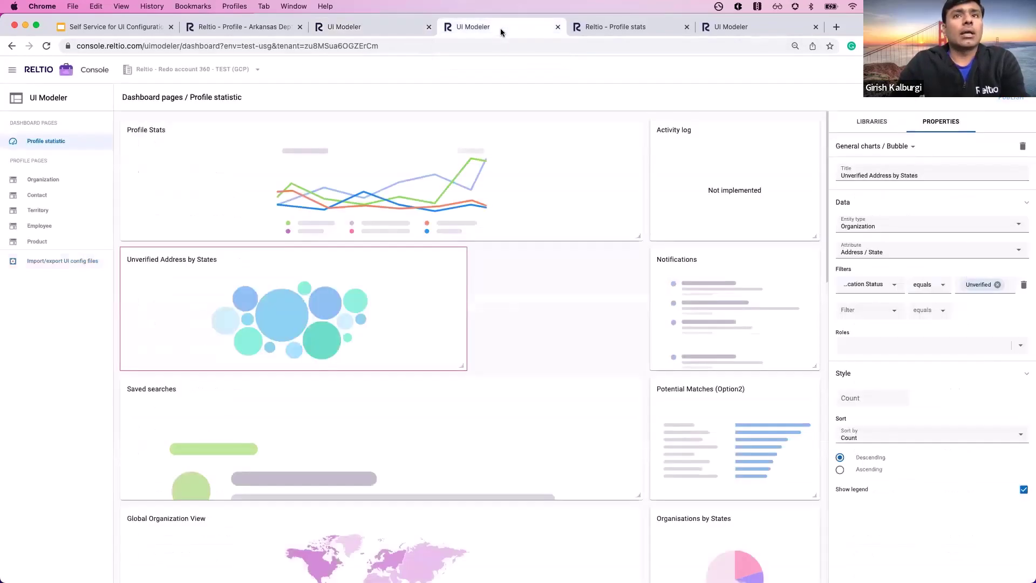
click(297, 21)
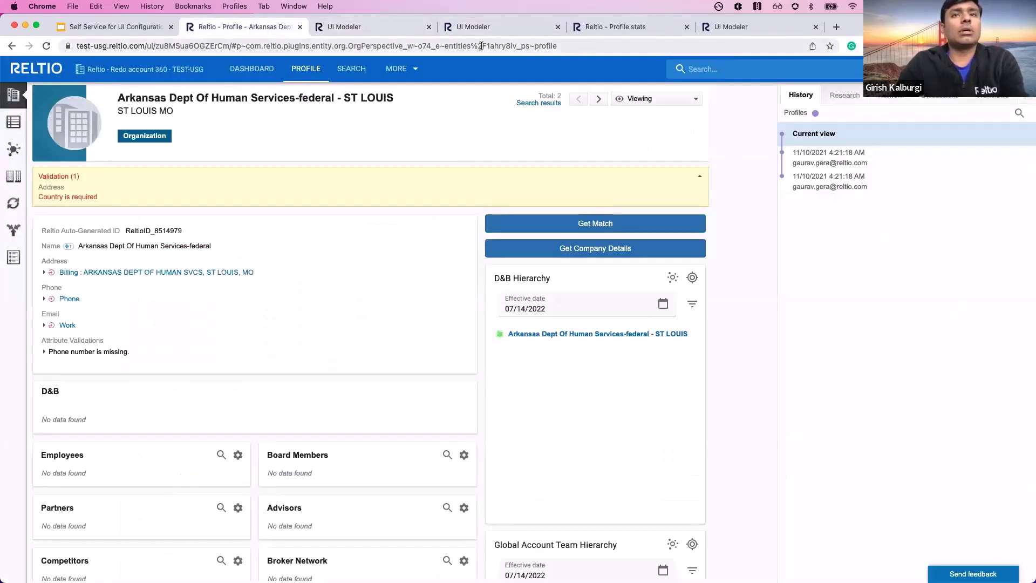
click(469, 27)
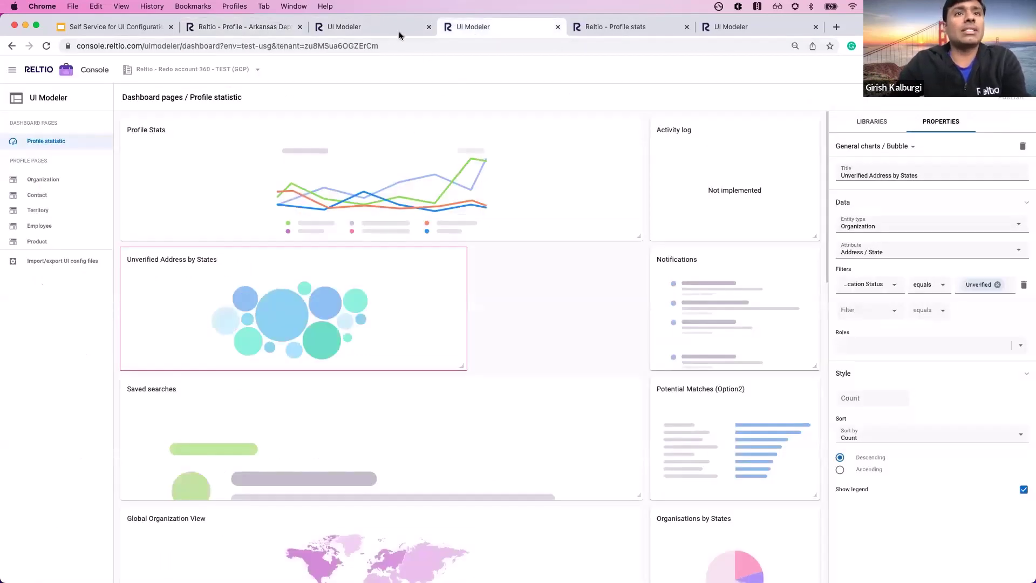
click(377, 27)
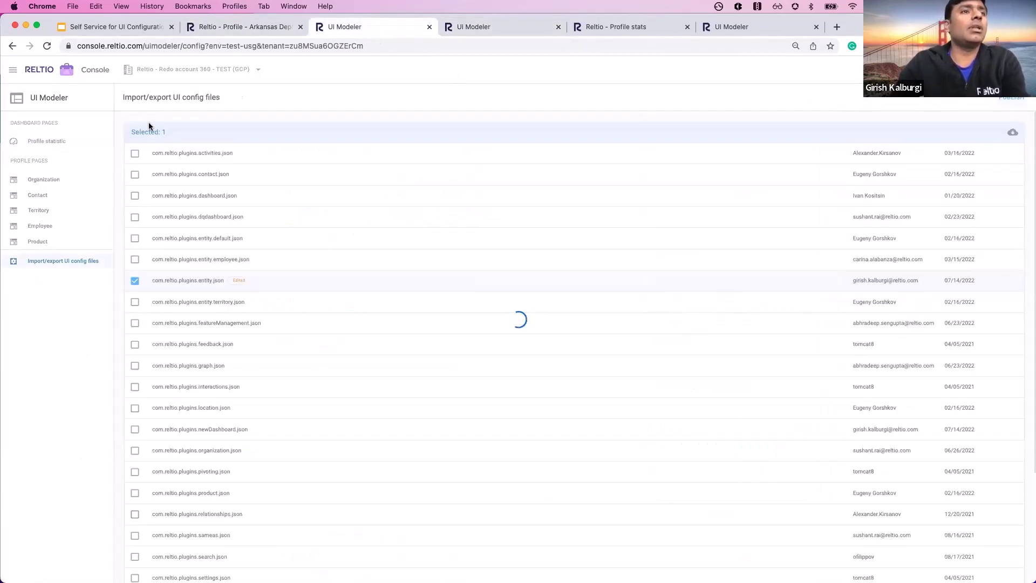
click(260, 26)
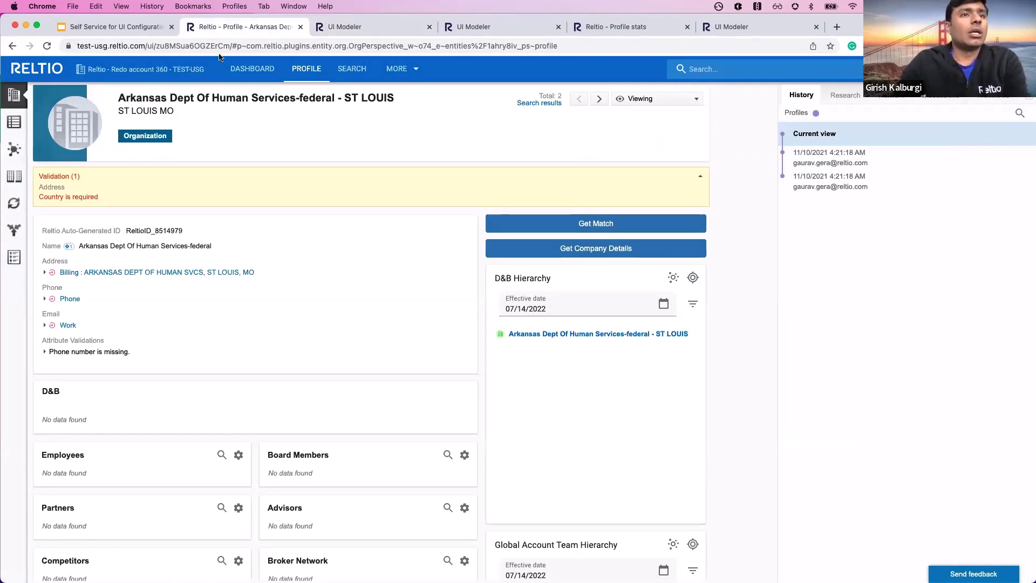
click(258, 77)
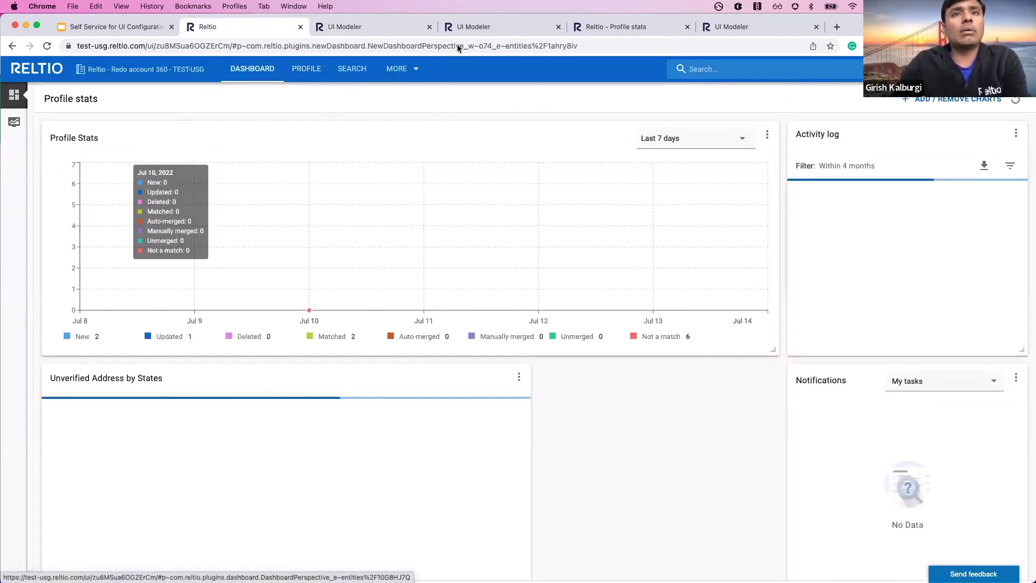
Open the GUS-TRAINING tenant's Import/export UI config files page in the UI Modeler and select all listed files.
click(709, 28)
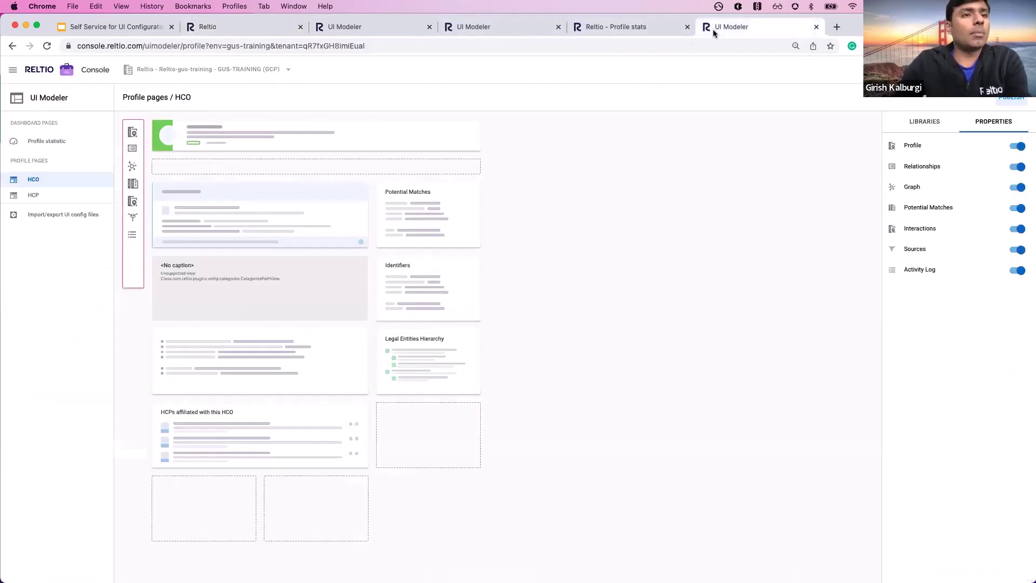
click(45, 215)
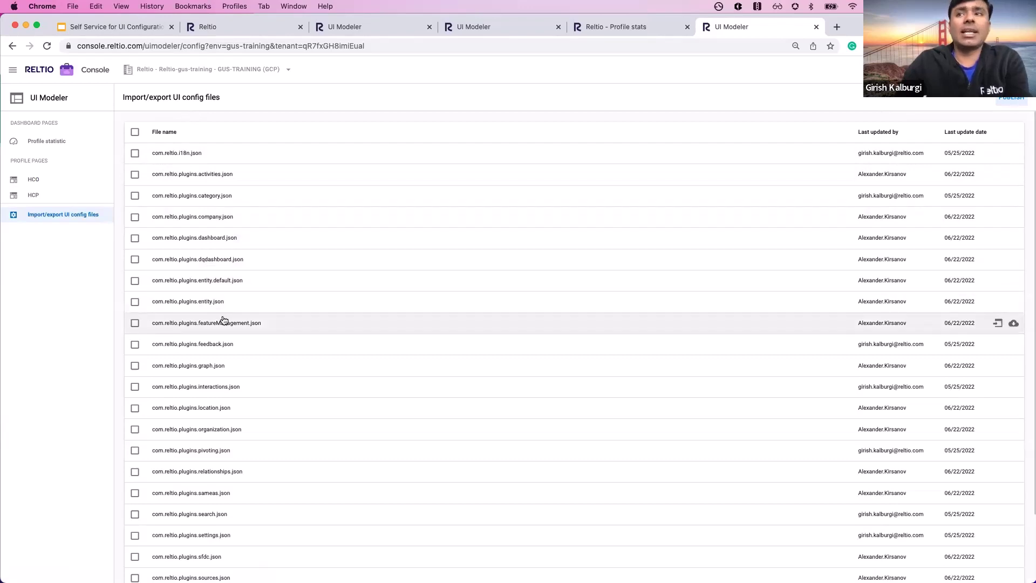
click(135, 133)
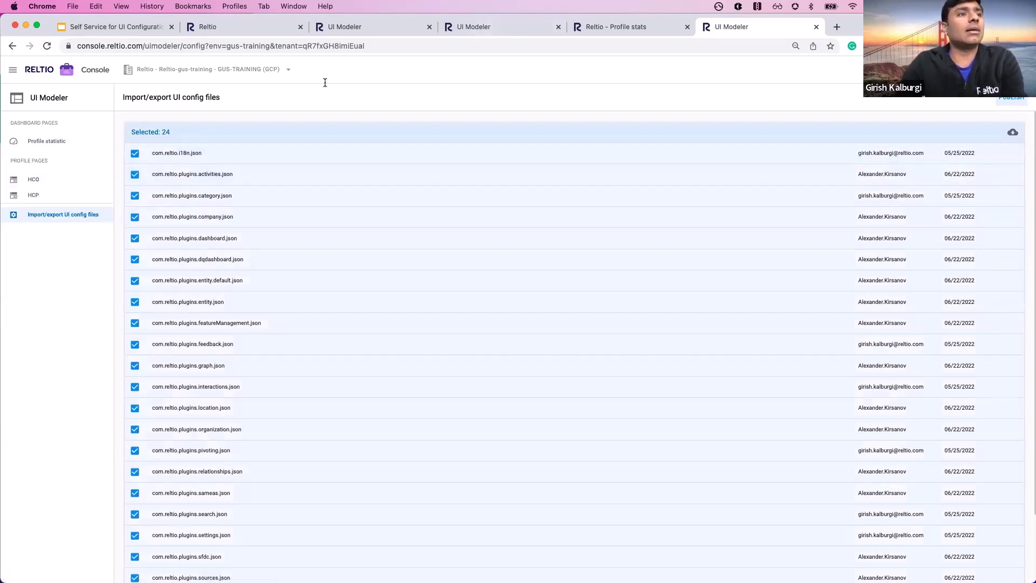
Reopen the GUS-TRAINING config file list with nothing selected and examine the Last updated by and Last update date columns.
click(43, 140)
click(53, 215)
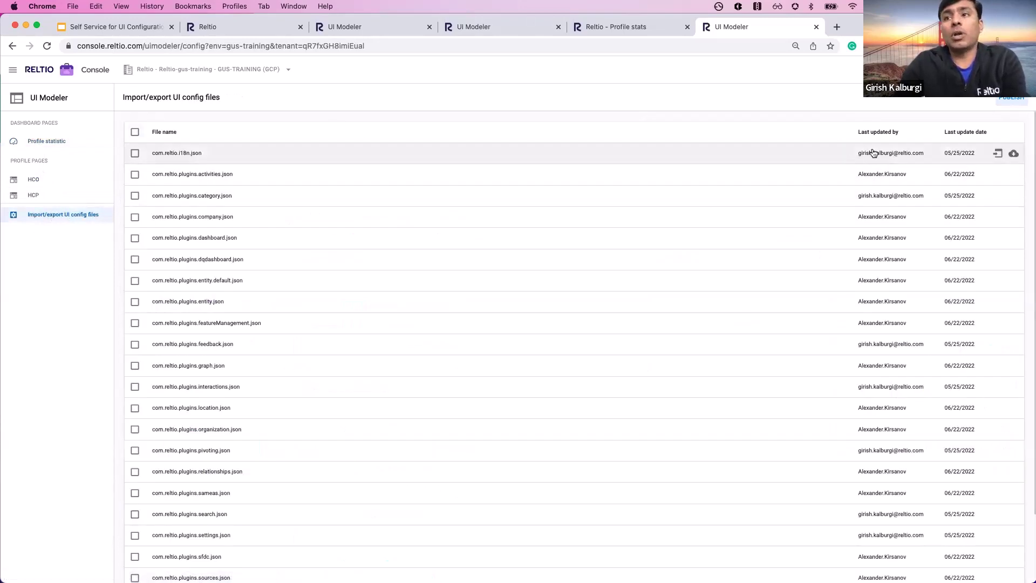
drag(857, 135, 900, 134)
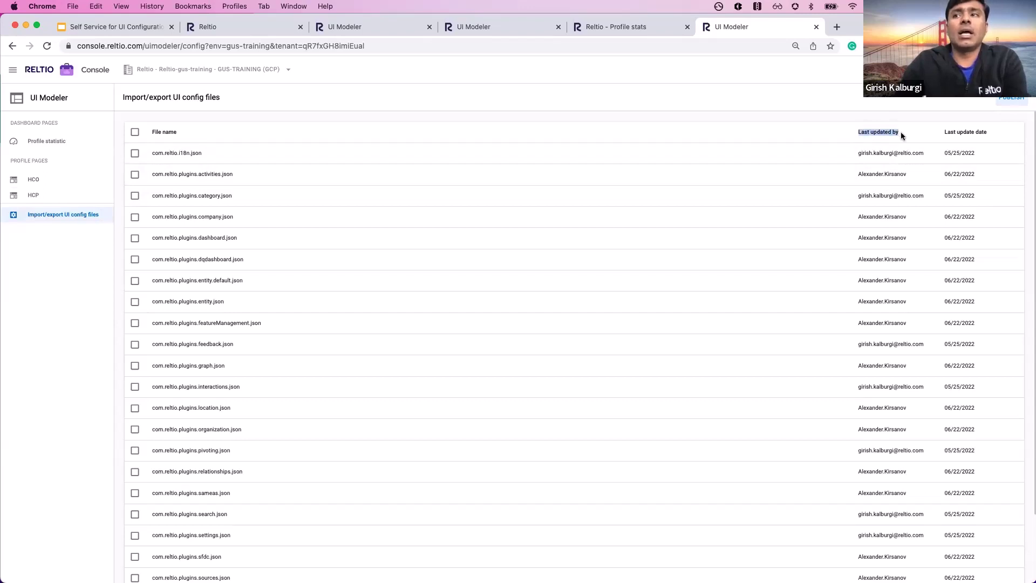
double_click(878, 132)
triple_click(971, 132)
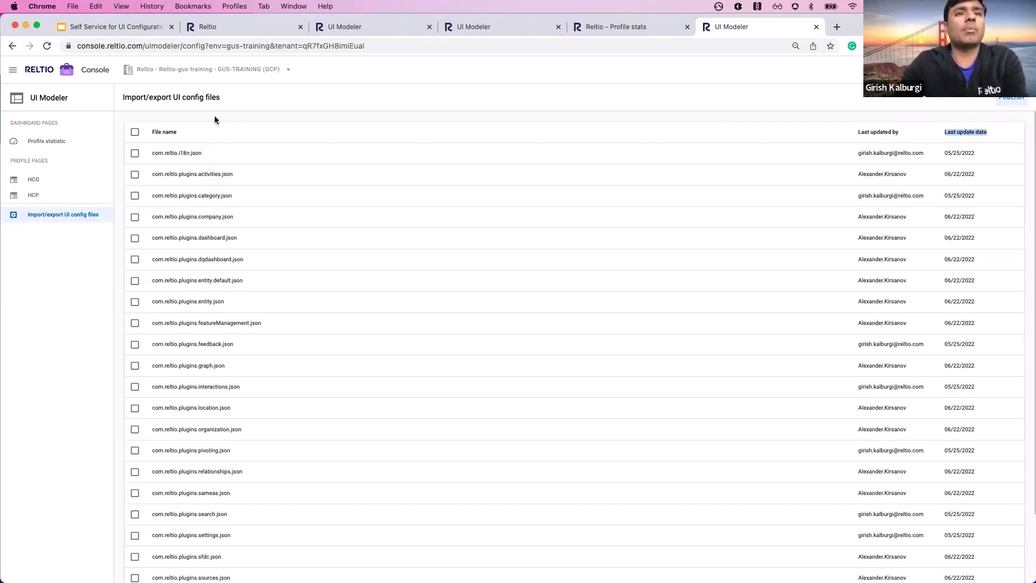
Check the entity file's status in the TEST tenant's config file list and view the GUS-TRAINING dashboard.
click(344, 28)
click(528, 26)
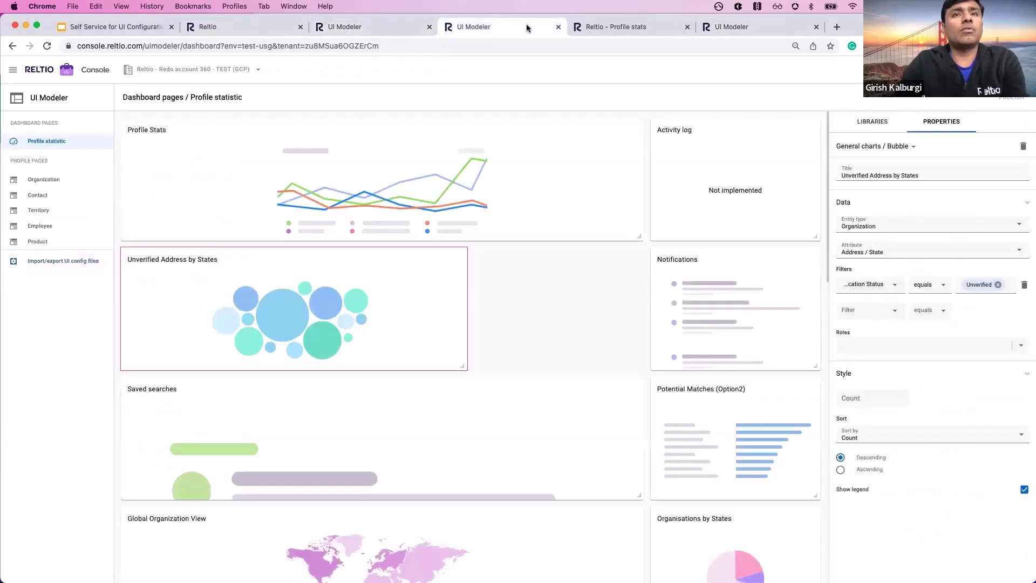
click(348, 26)
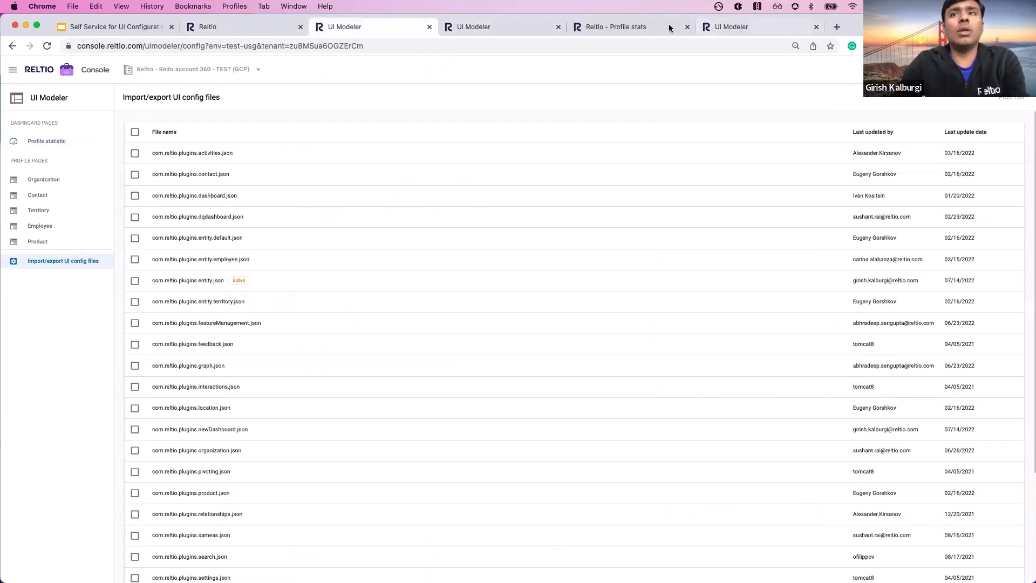
click(652, 25)
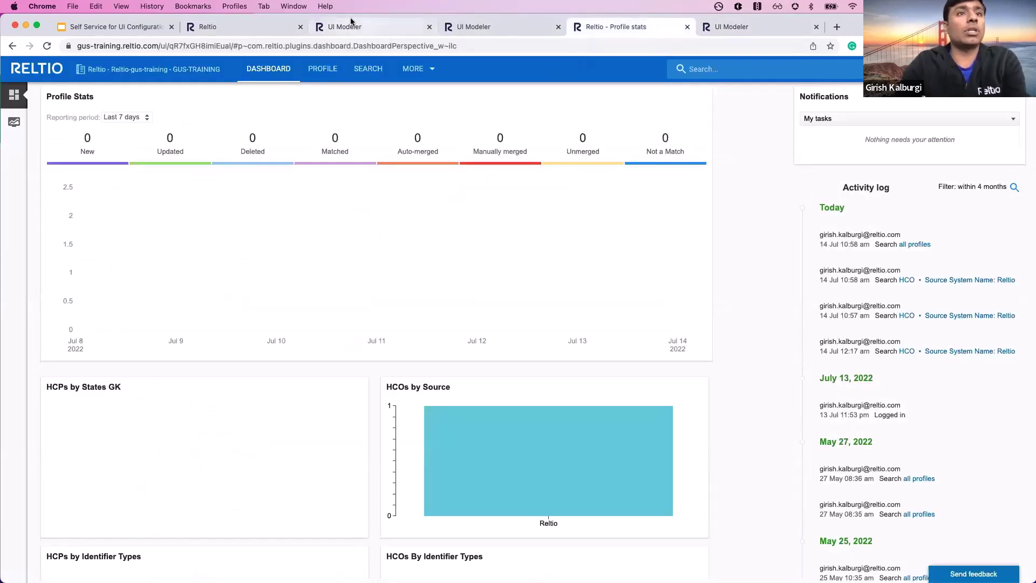
Remove the Notifications and Potential Matches (Option2) charts from the TEST-USG tenant's dashboard.
click(224, 28)
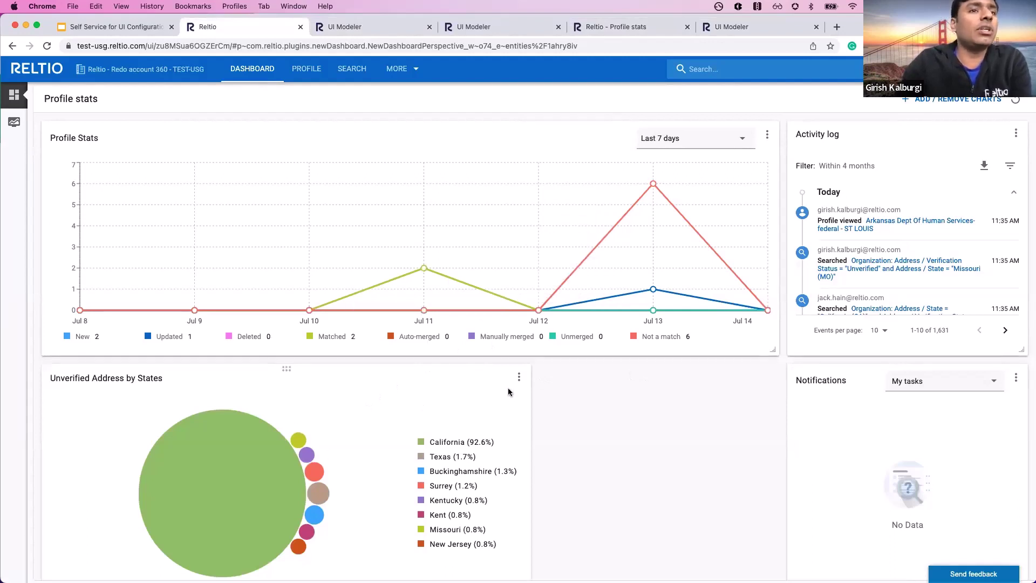
scroll(509, 391, down, 2)
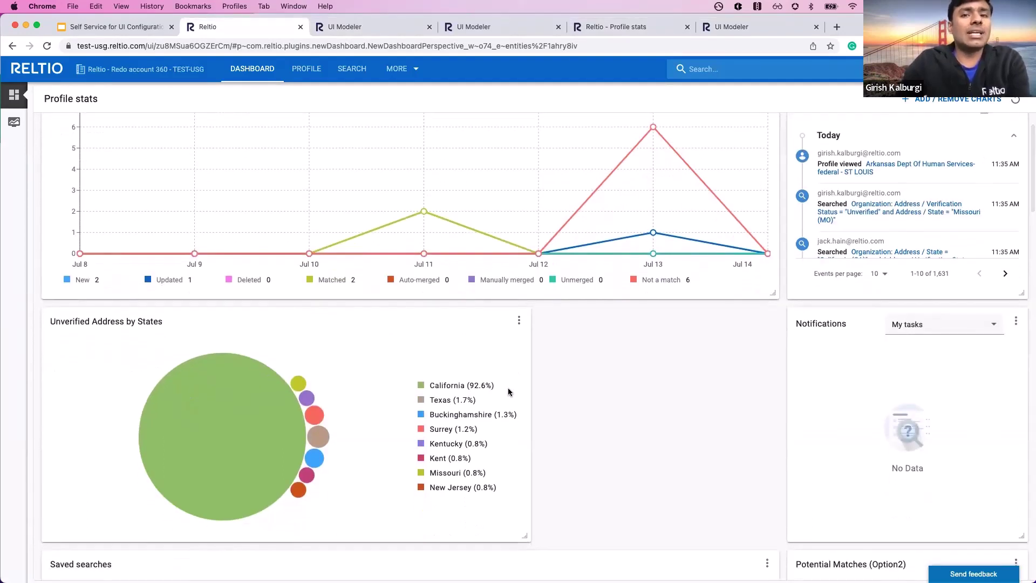
scroll(588, 331, down, 1)
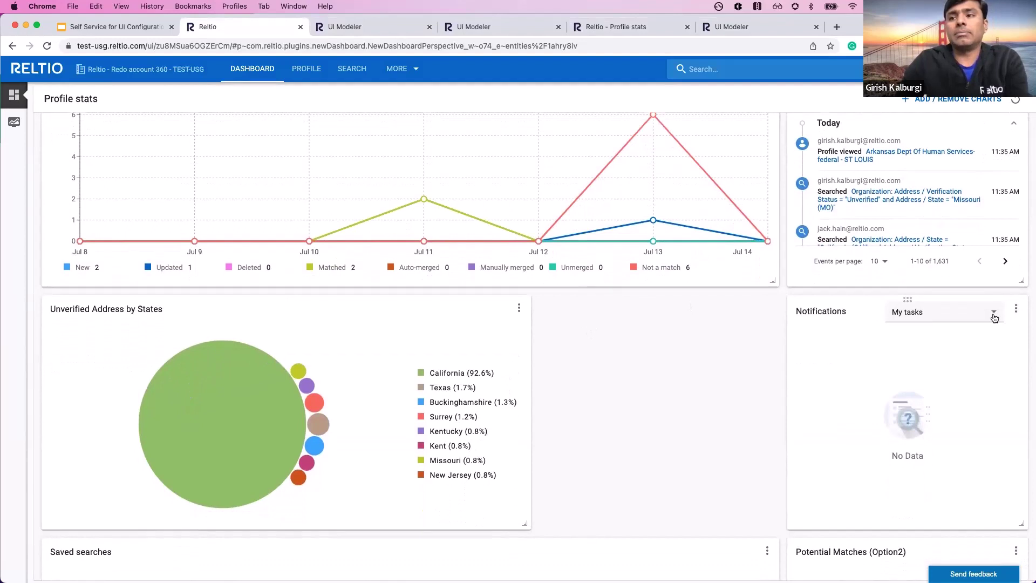
click(1016, 310)
click(981, 381)
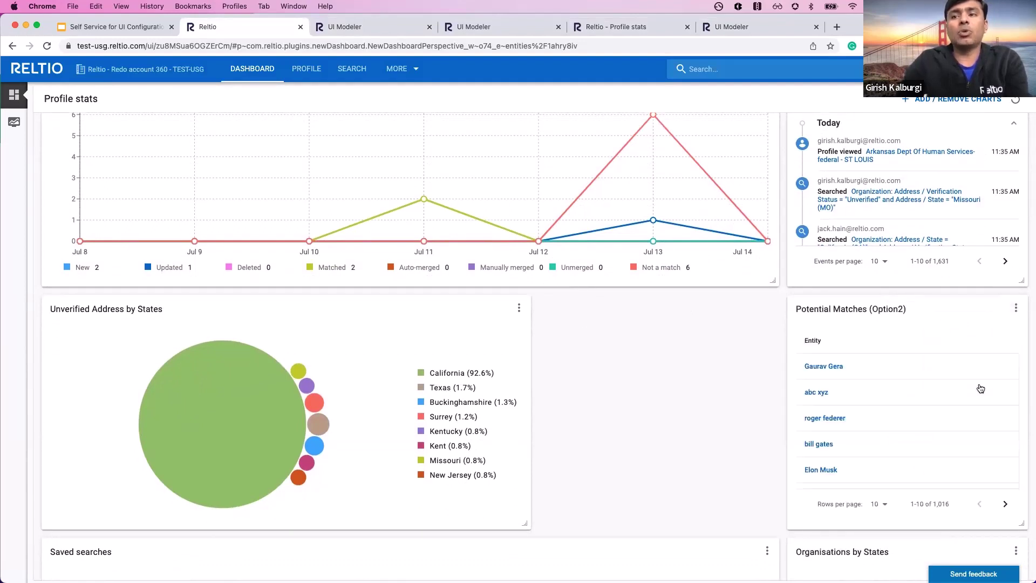
click(1016, 308)
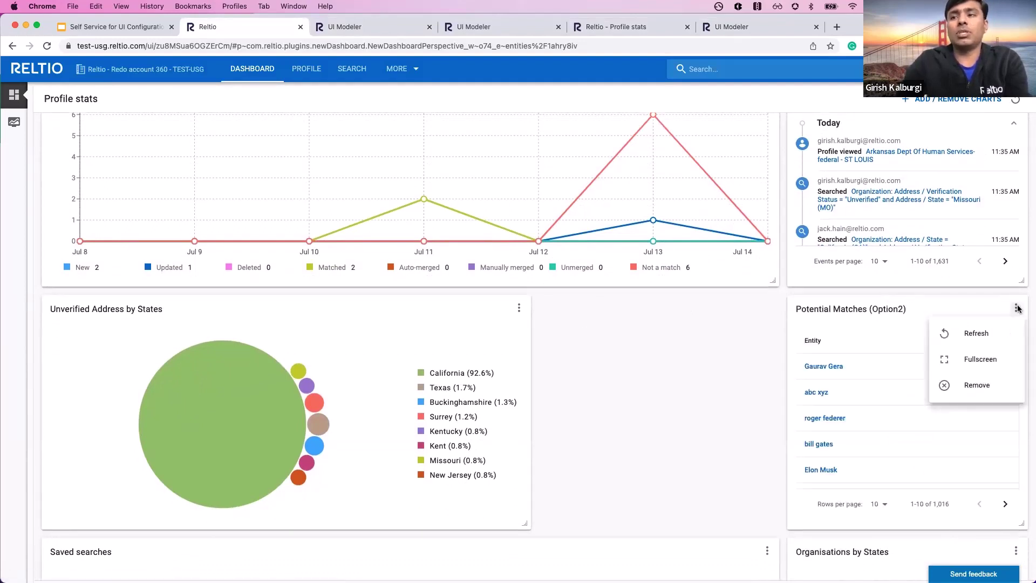
click(975, 385)
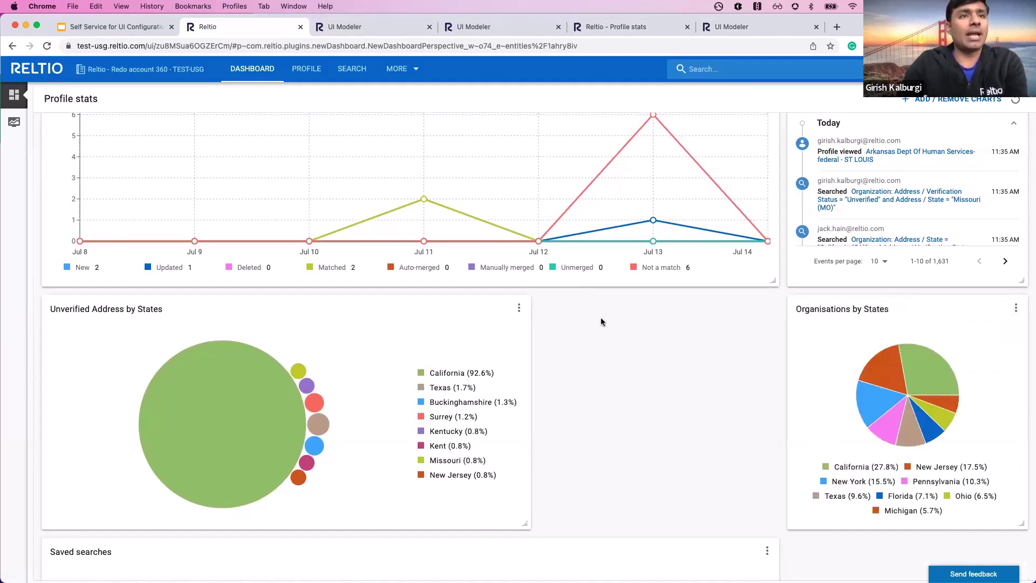
Remove the Organisations by States chart from the dashboard.
click(1017, 69)
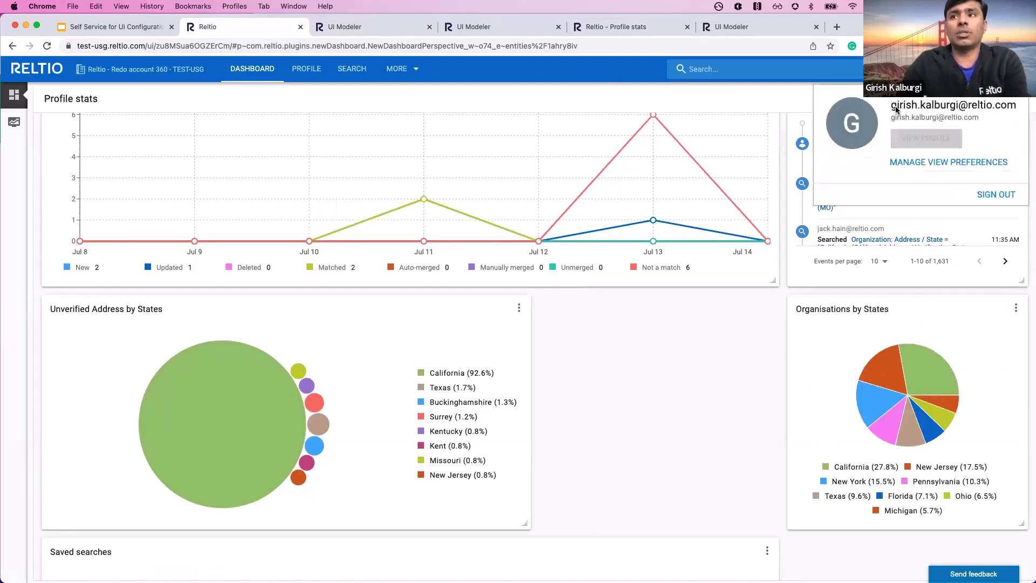
click(725, 359)
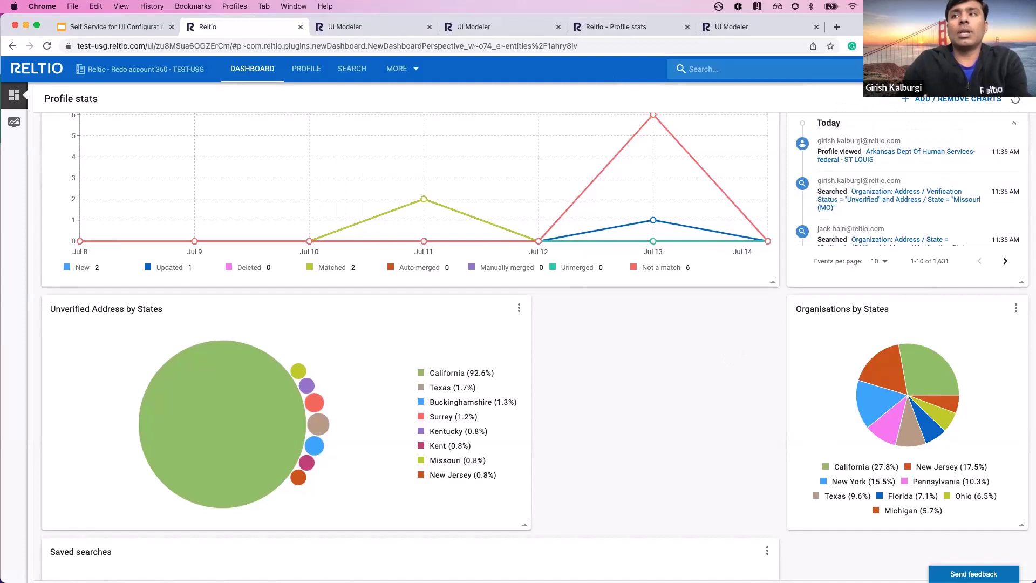
click(1015, 307)
click(975, 387)
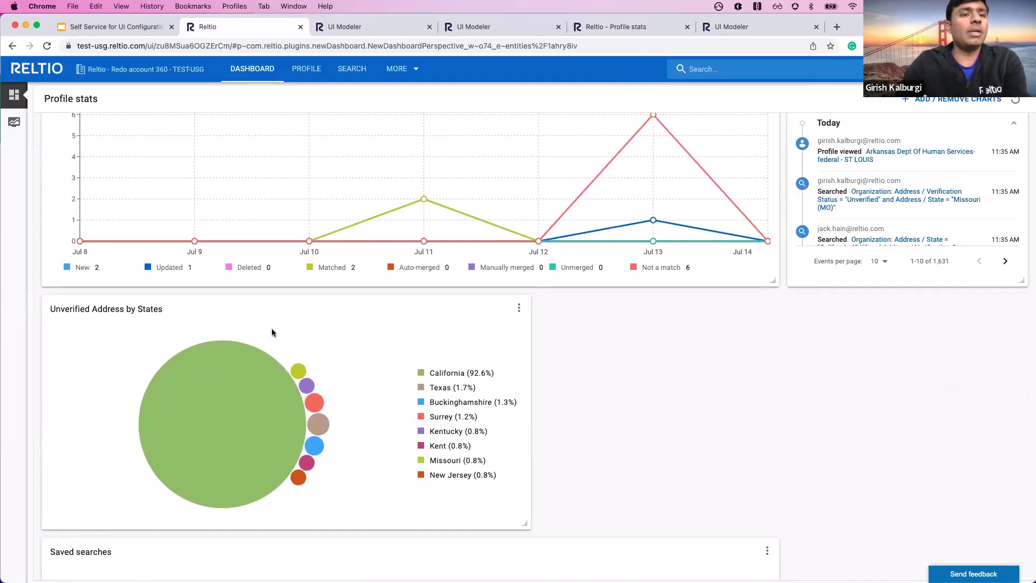
Move the Unverified Address by States chart above Profile Stats and align it with that chart's left edge.
drag(286, 303, 464, 141)
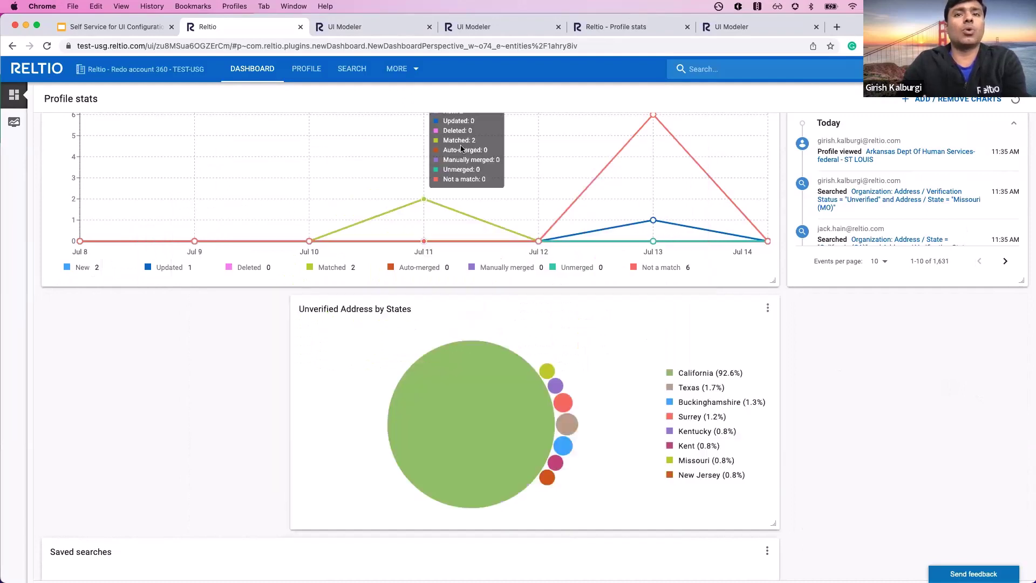
drag(536, 298, 501, 50)
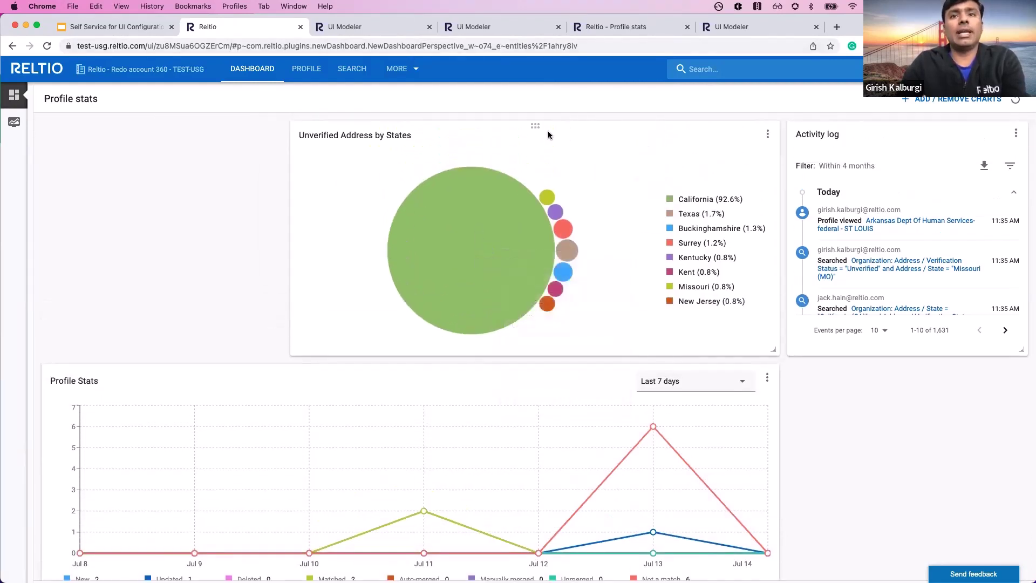
drag(535, 127, 200, 125)
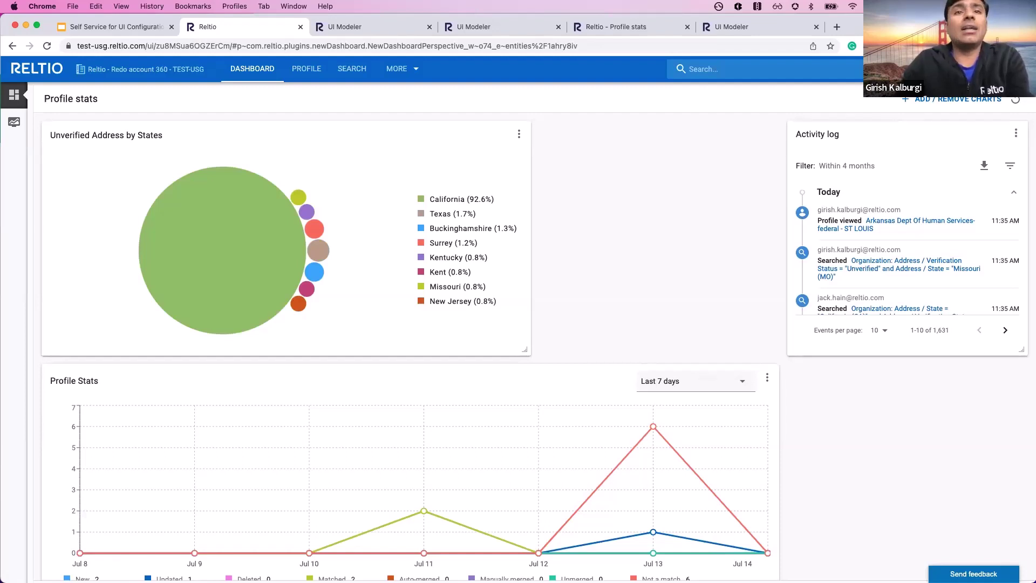
Sign out of Reltio and log back in with the prefilled credentials to reload the customized dashboard.
click(1016, 69)
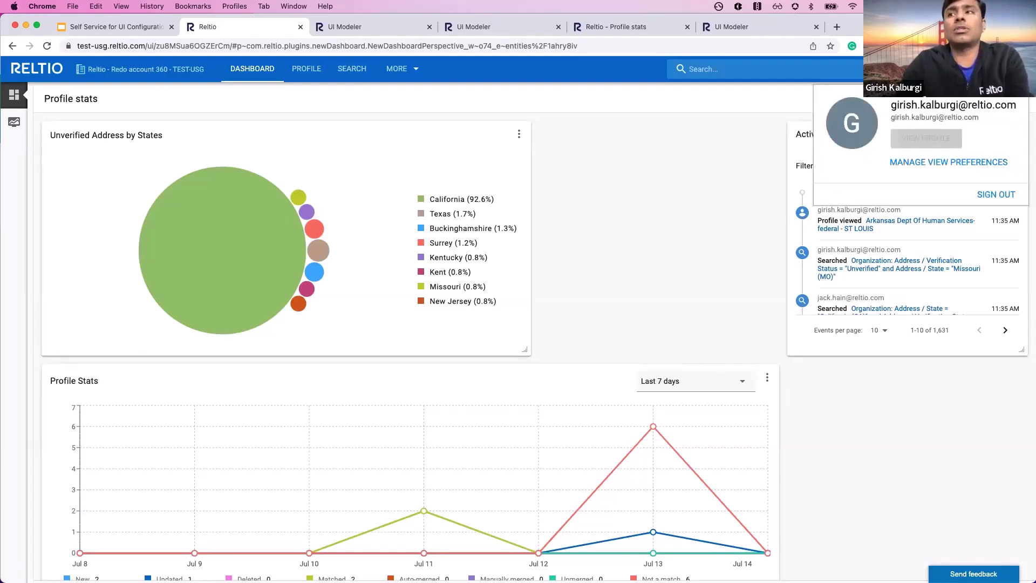
click(1002, 195)
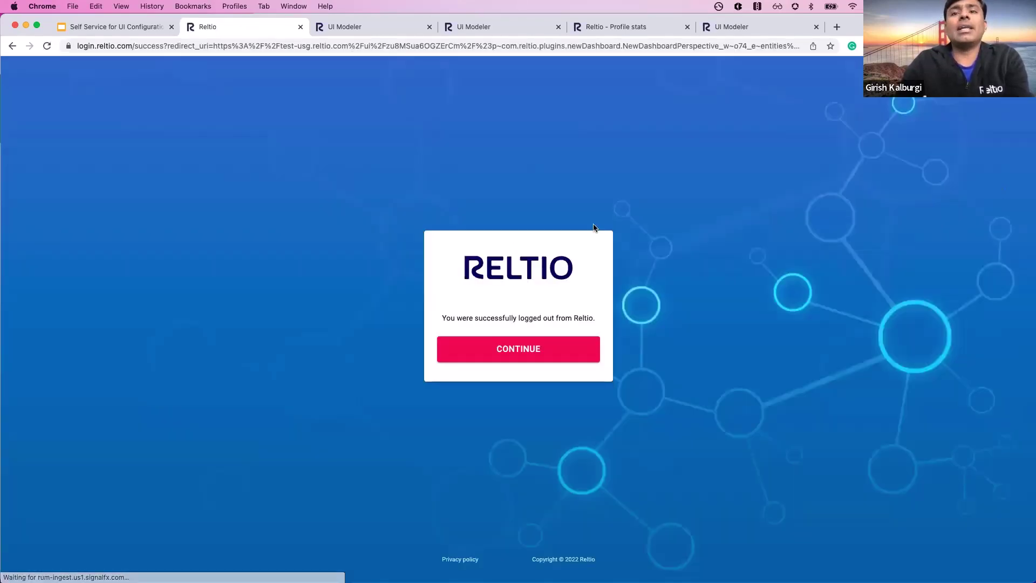
click(530, 351)
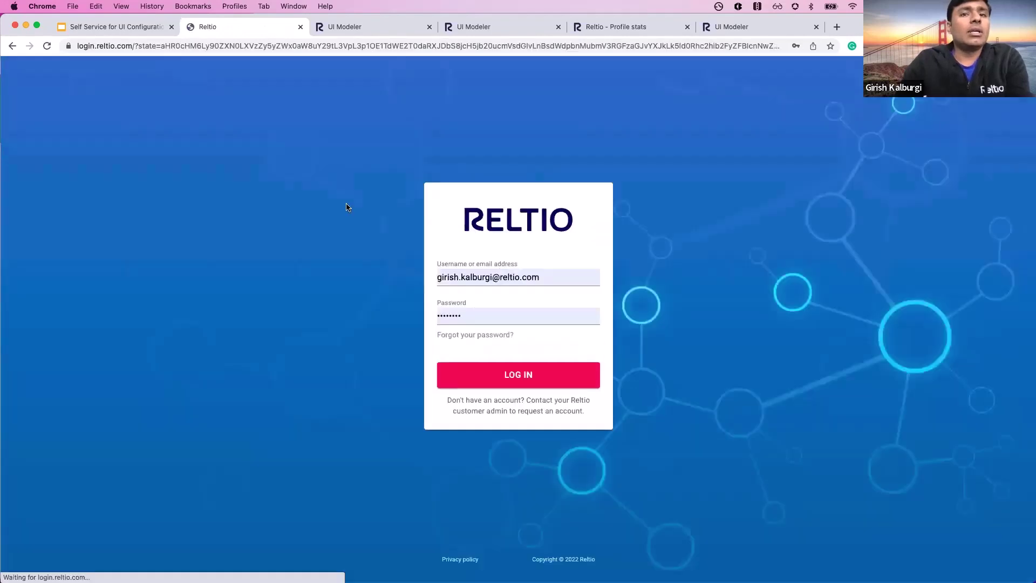
click(506, 378)
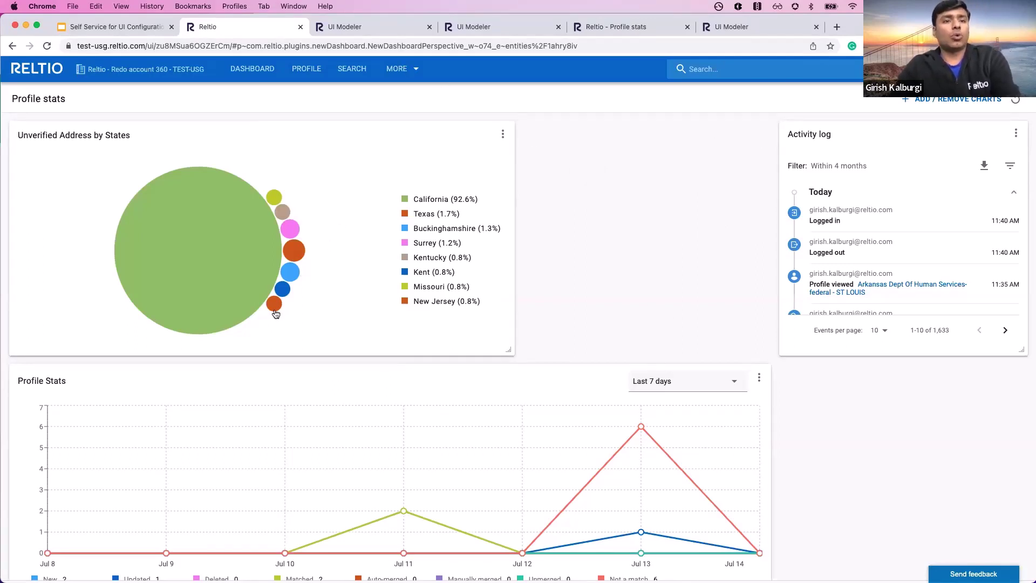
Open the Arkansas Dept Of Human Services-federal profile from the chart's Missouri segment and check its Entity ID against the UI Modeler's com.reltio.plugins.entity.json entry.
click(275, 197)
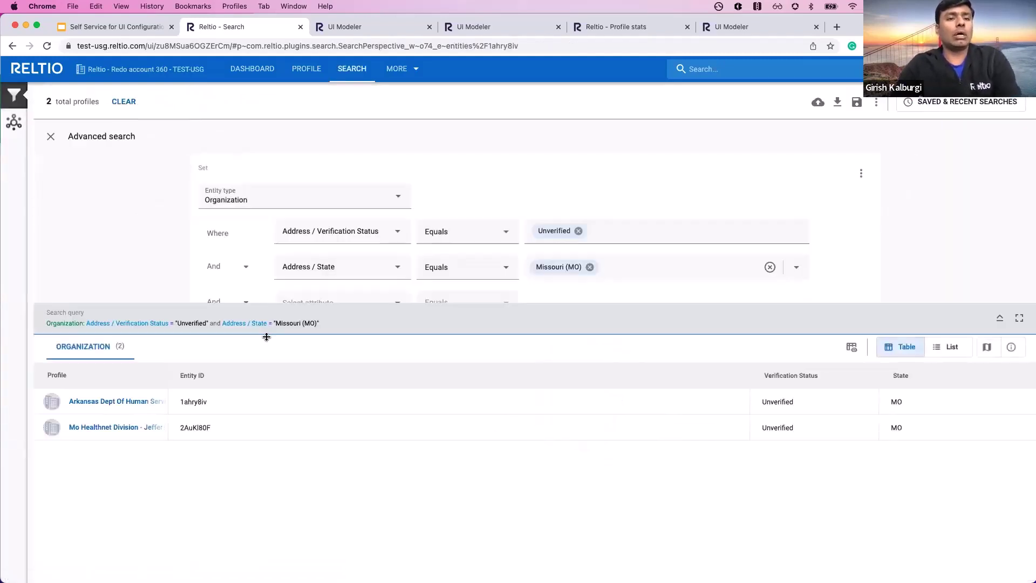
click(122, 401)
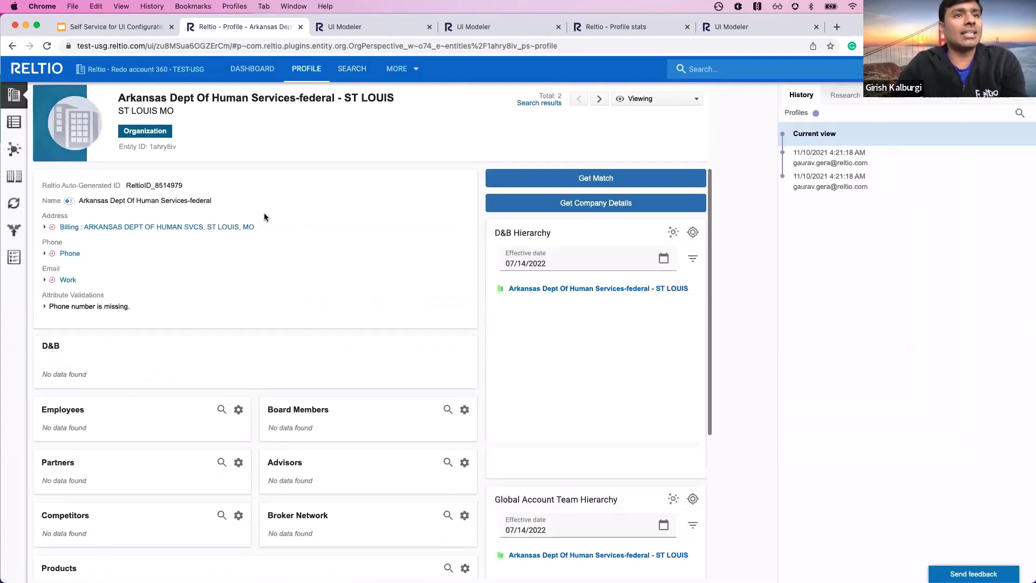
click(504, 25)
click(361, 24)
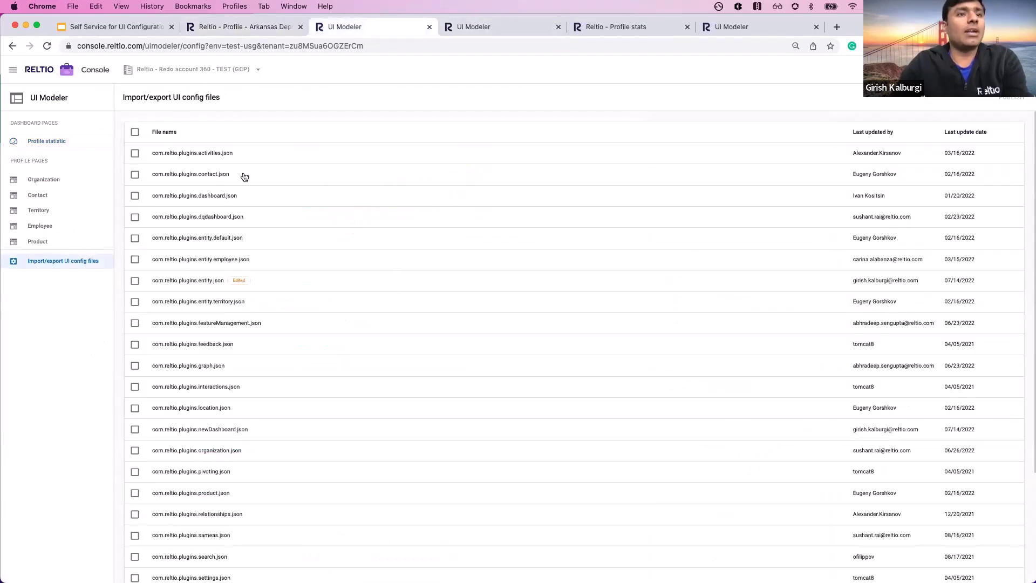
click(257, 24)
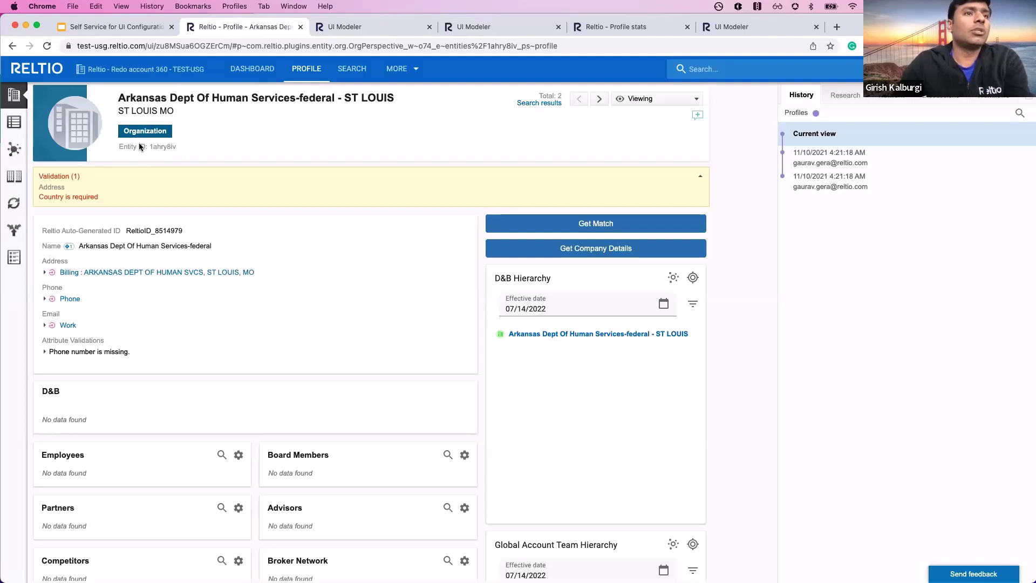
click(343, 27)
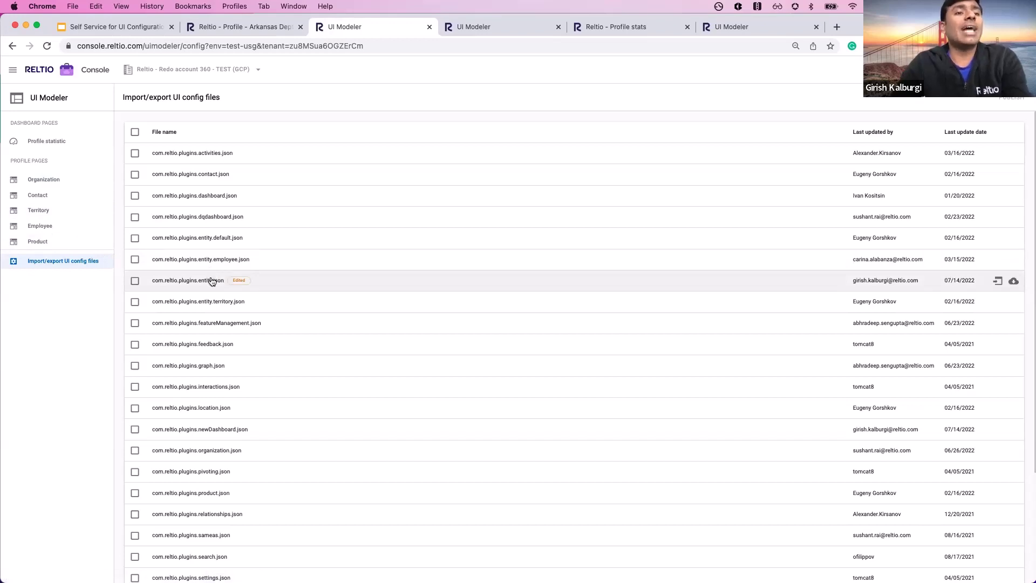
click(243, 26)
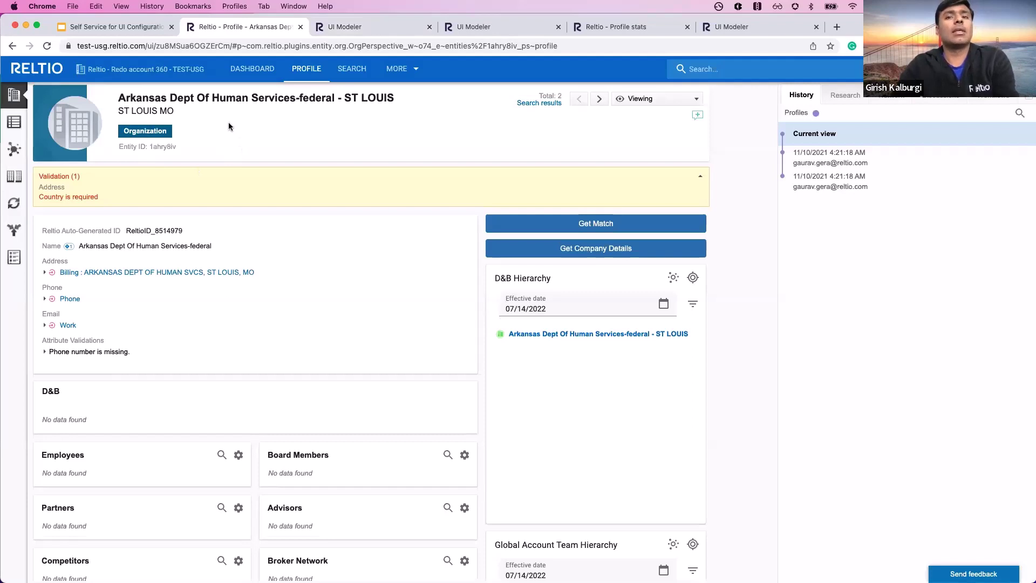
Switch to the Self Service for UI Configuration presentation in Google Slides and start the slideshow from the Thank you slide.
click(135, 26)
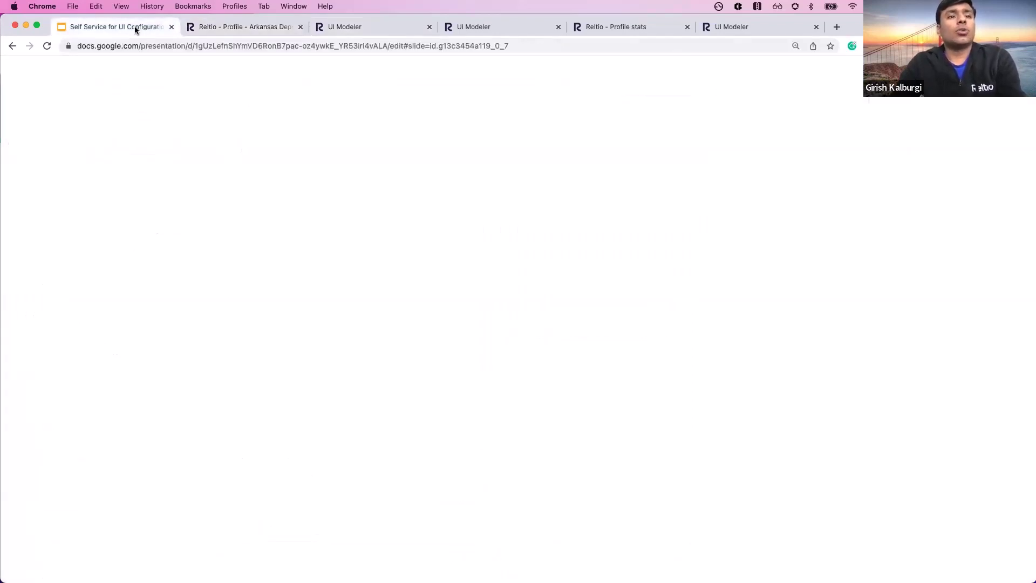
scroll(105, 432, down, 2)
click(89, 450)
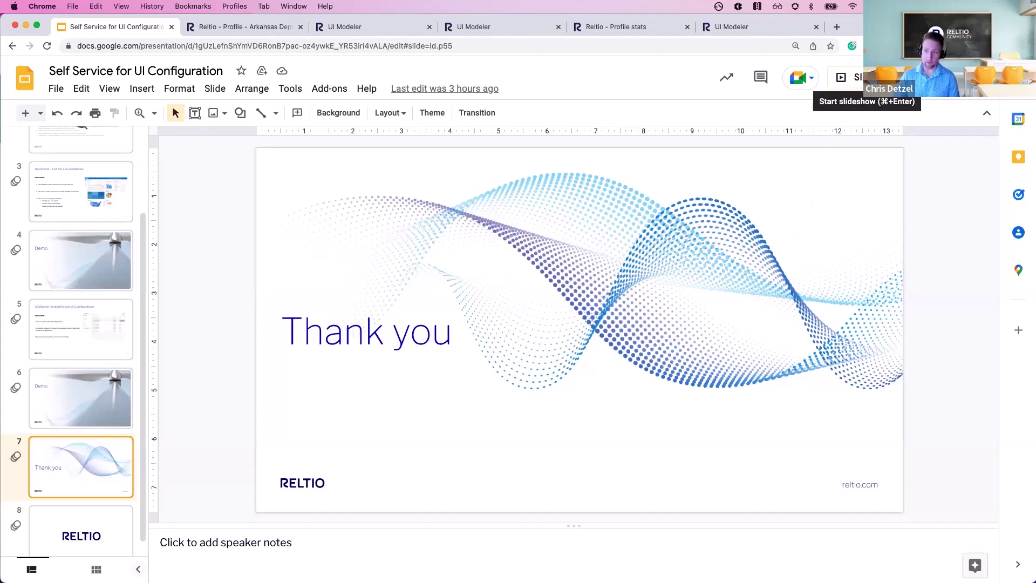
click(844, 77)
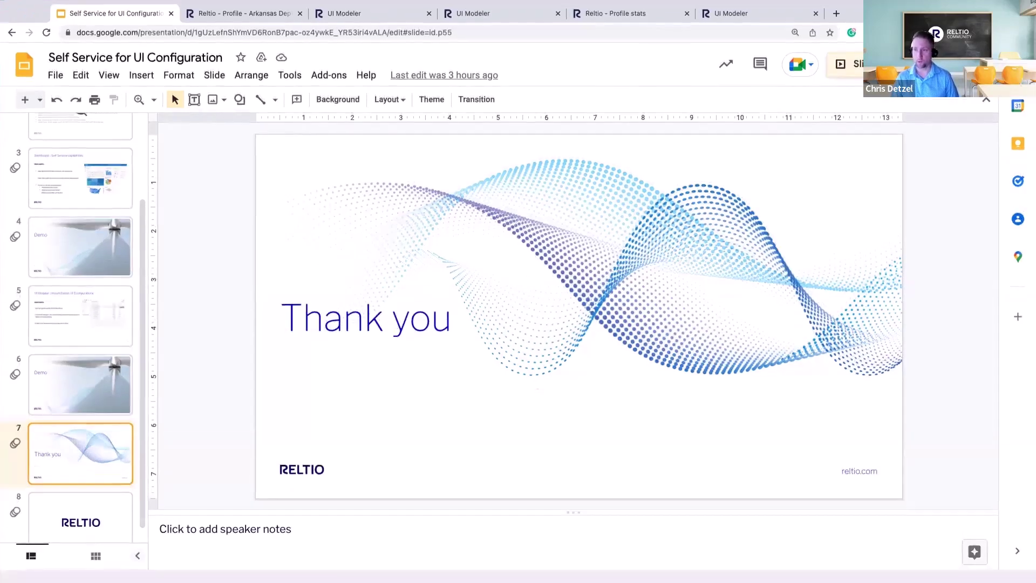